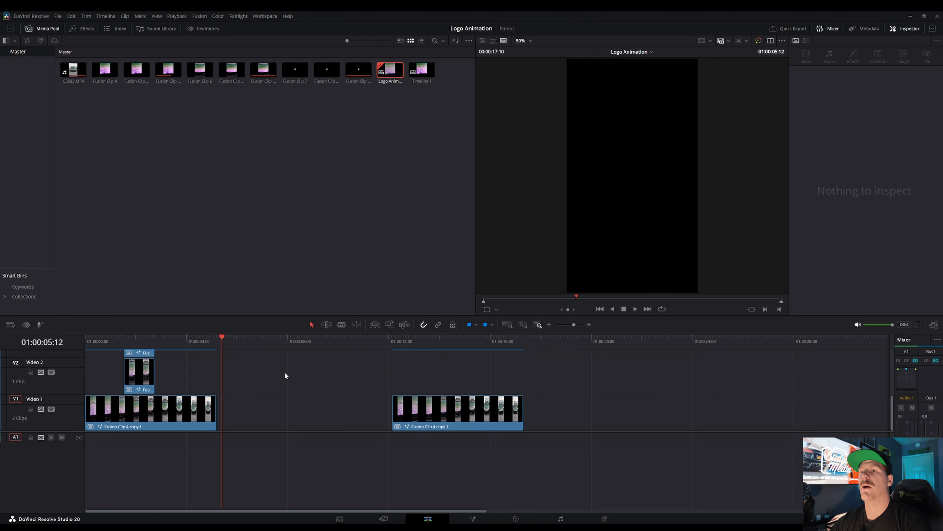
Step: Select the second car clip on Video 1 and play it back to review its speed ramp
drag(191, 342, 176, 344)
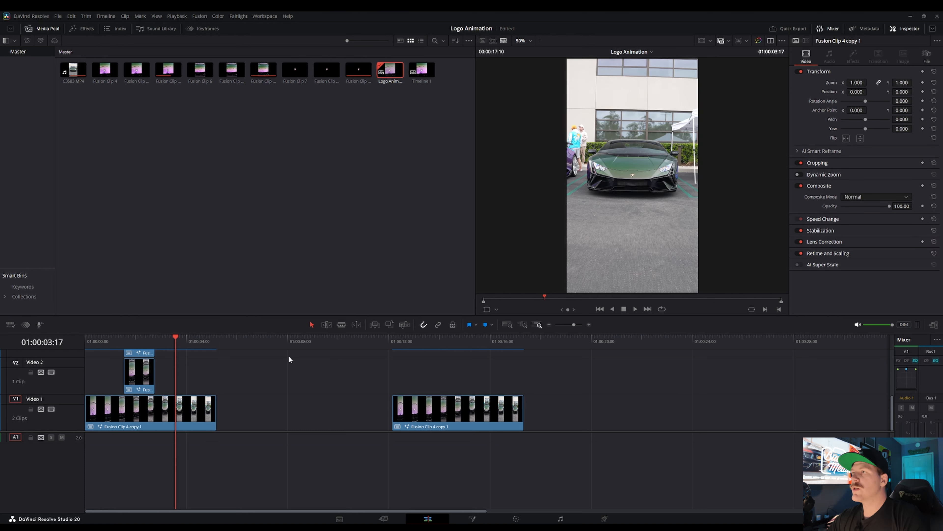
click(444, 409)
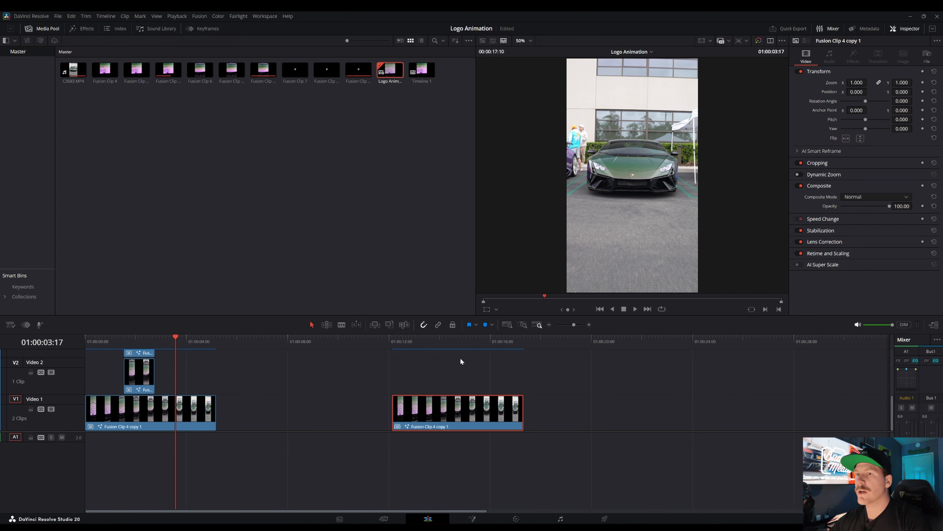
drag(144, 341, 86, 342)
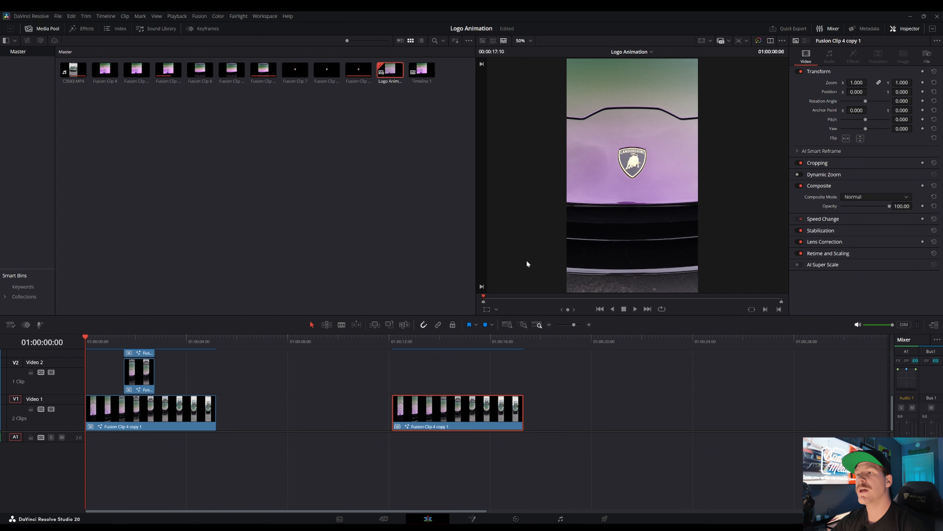
click(411, 340)
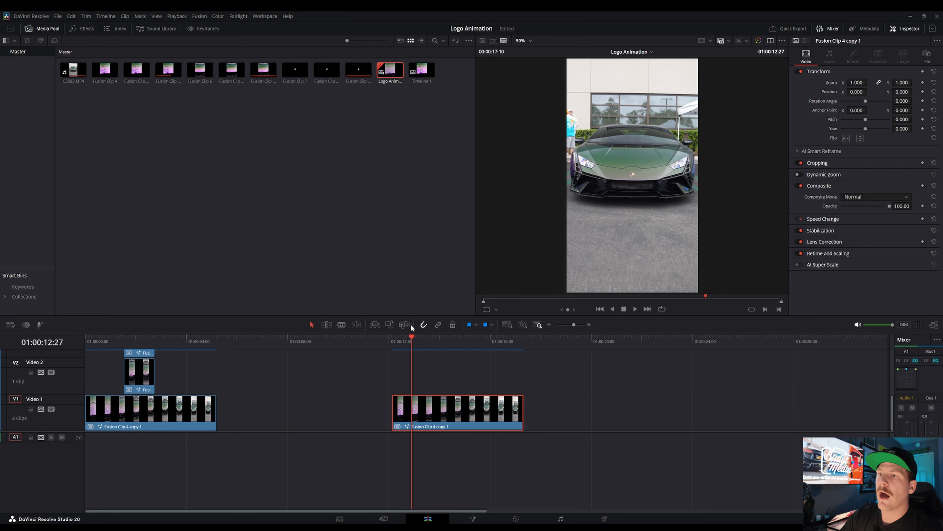
drag(400, 340, 394, 338)
key(space)
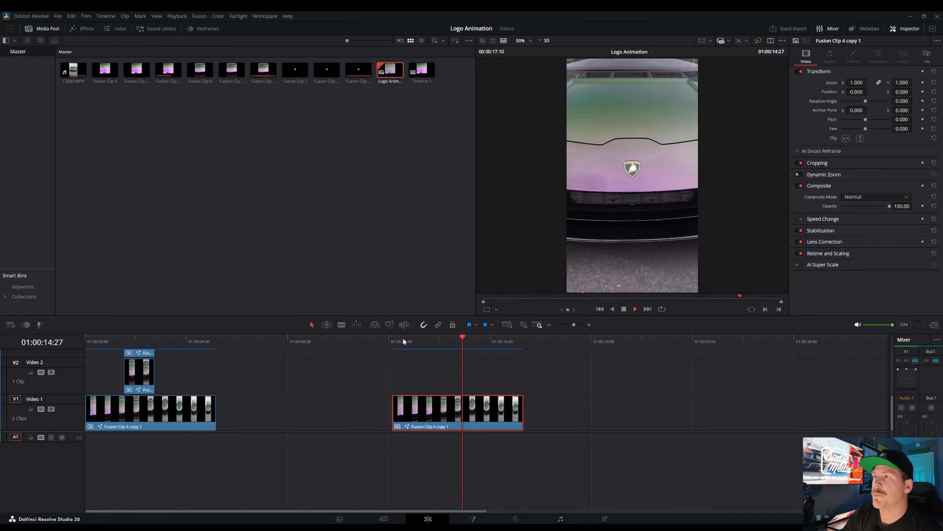
key(space)
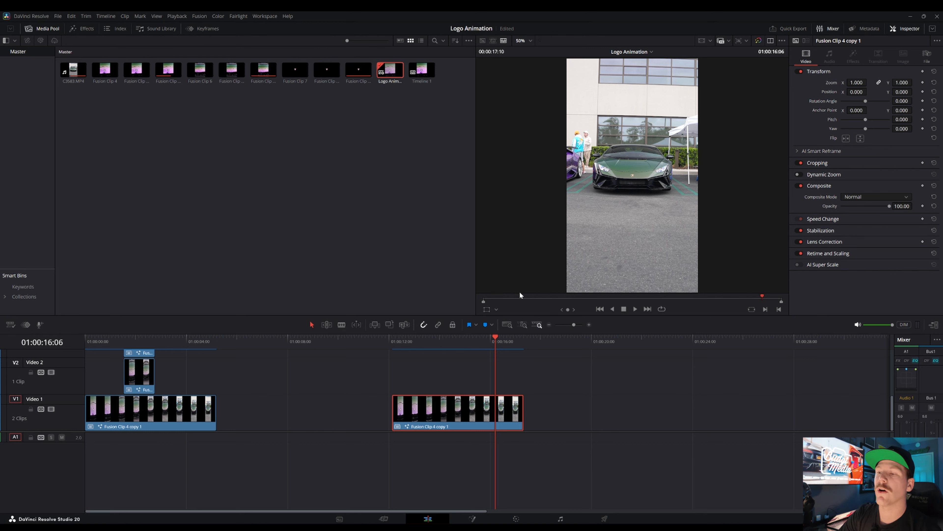
Step: Open the second clip in Fusion and show its TimeStretcher1 Source Time curve, fitted to the spline view
drag(405, 340, 397, 363)
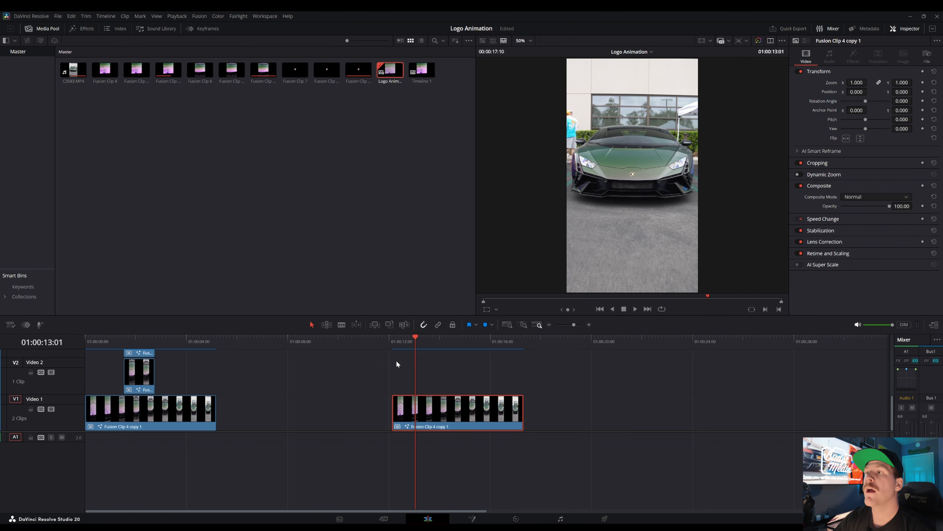
click(472, 519)
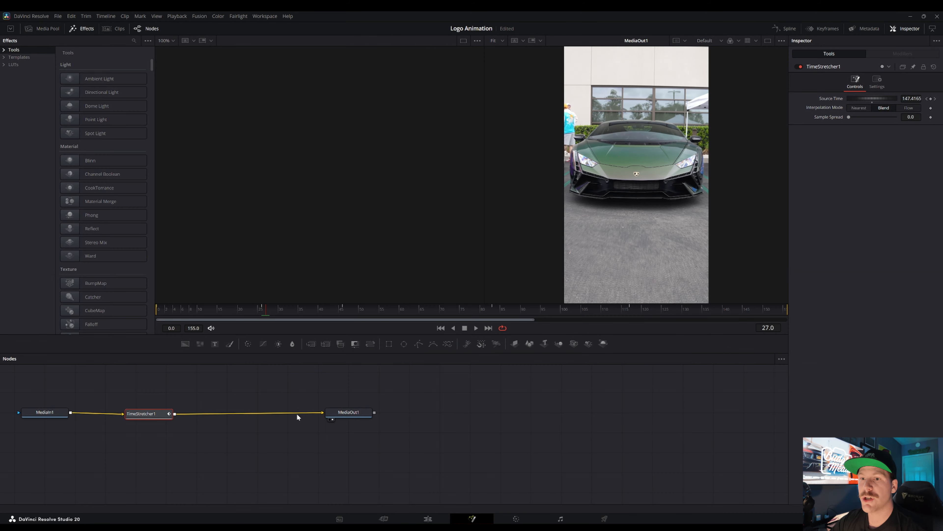
click(775, 30)
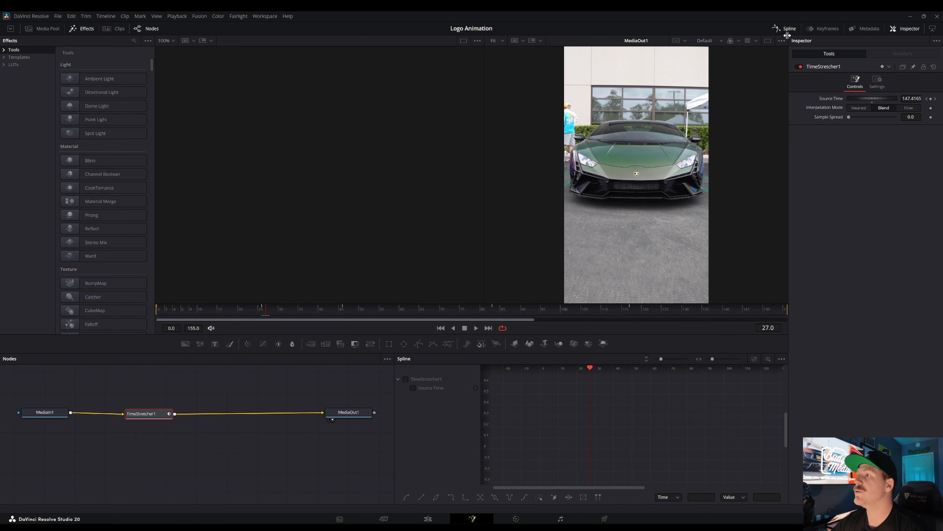
click(438, 377)
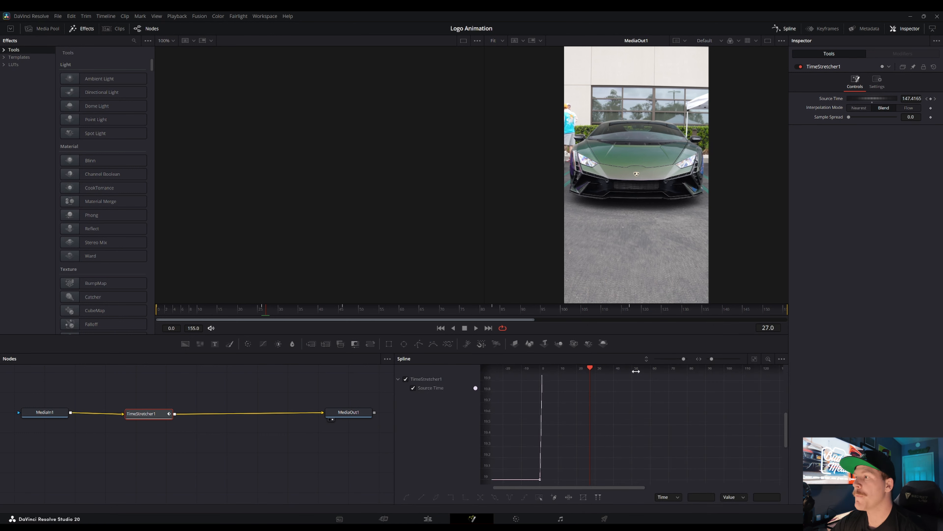
click(754, 359)
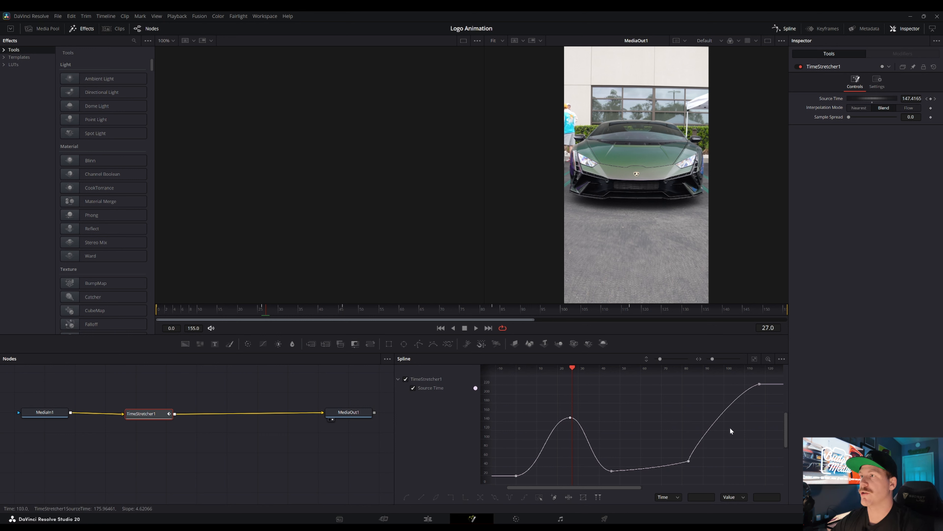
Step: Find the Source Time keyframe that ends the slow section at frame 83 and mark that frame on the timeline clip
drag(571, 367, 610, 379)
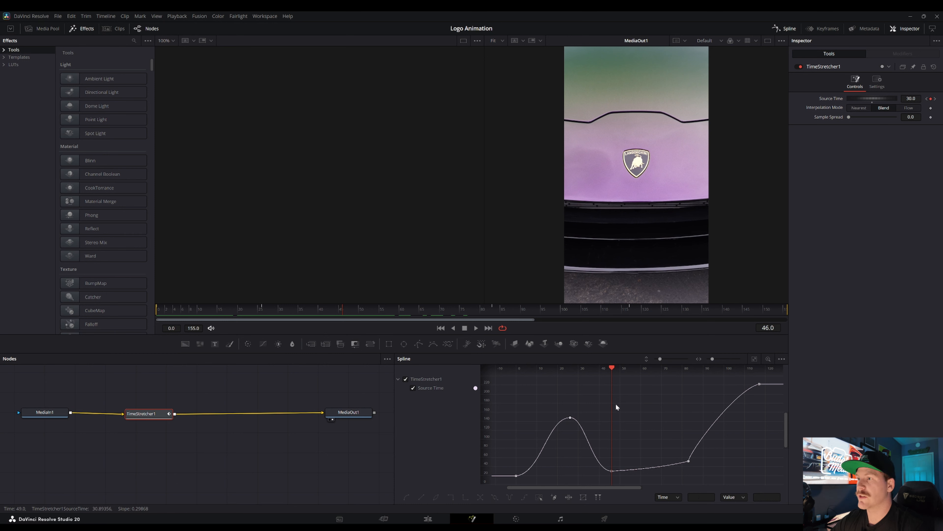
drag(611, 368, 689, 390)
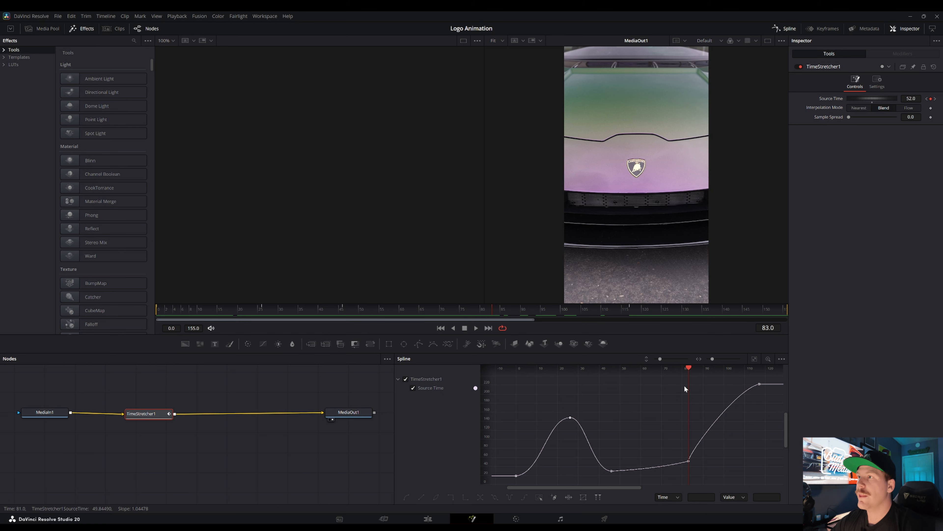
click(428, 519)
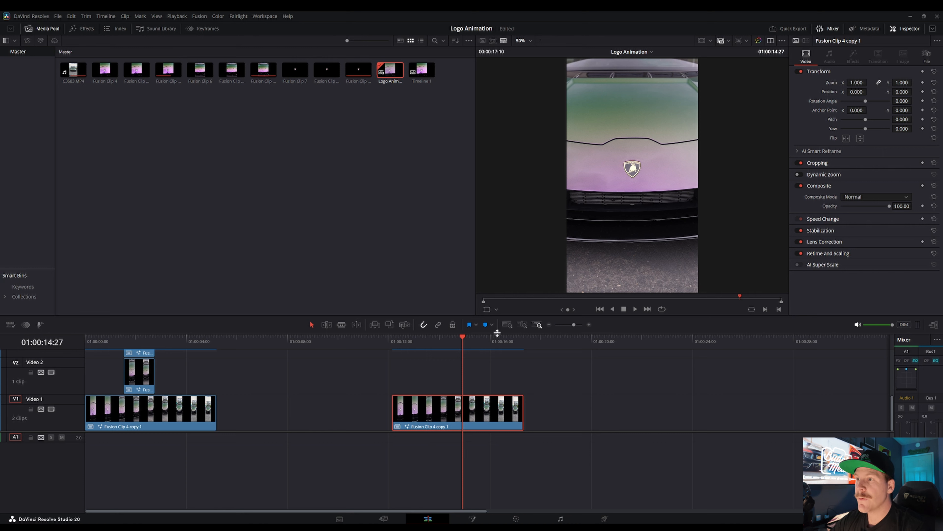
click(485, 324)
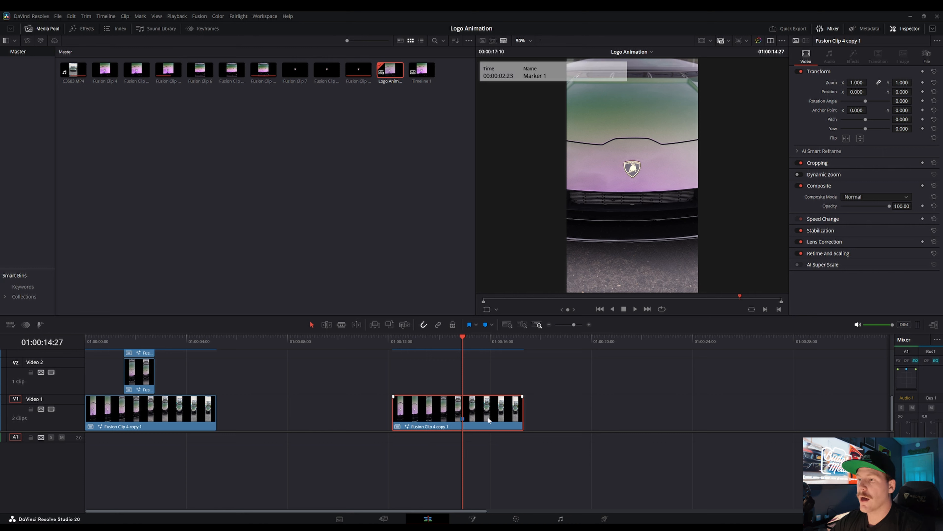
Step: Go to the Source Time keyframe that starts the slow section at frame 46 and mark that frame on the timeline clip
click(473, 519)
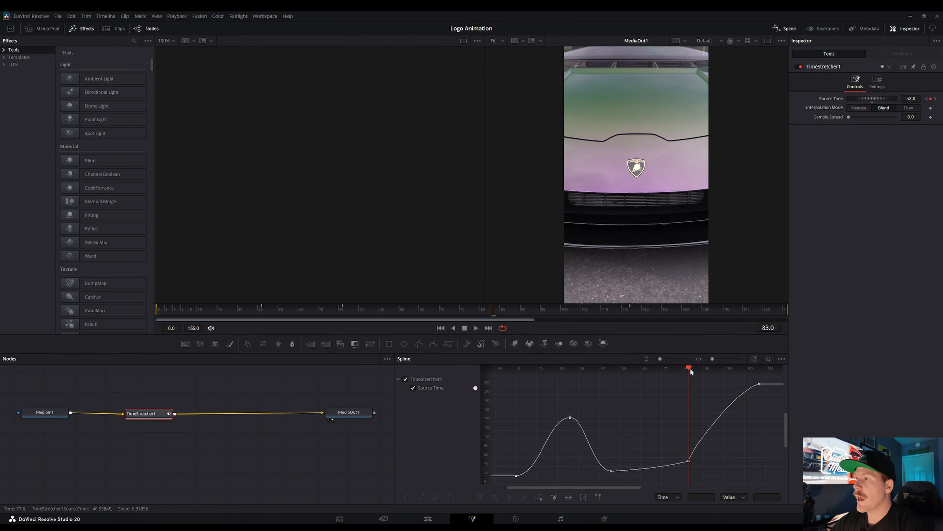
drag(690, 370, 612, 383)
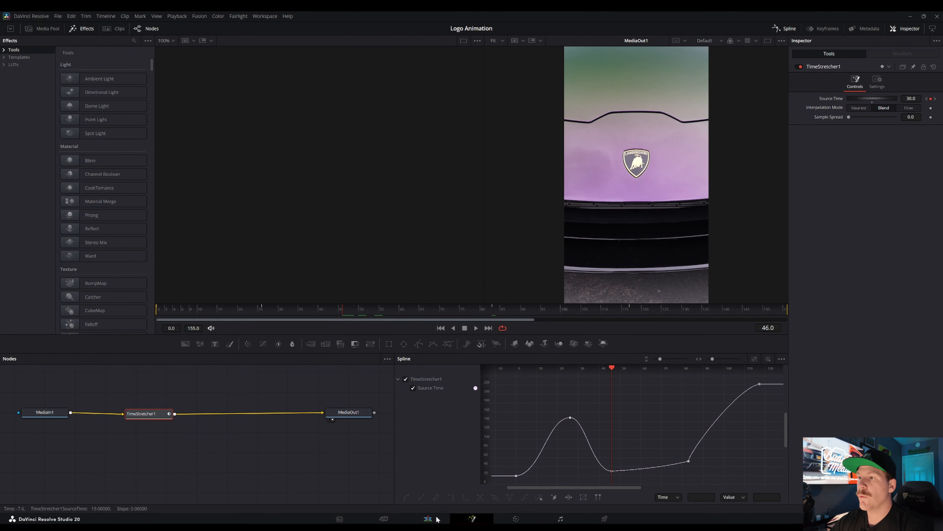
click(428, 518)
click(486, 327)
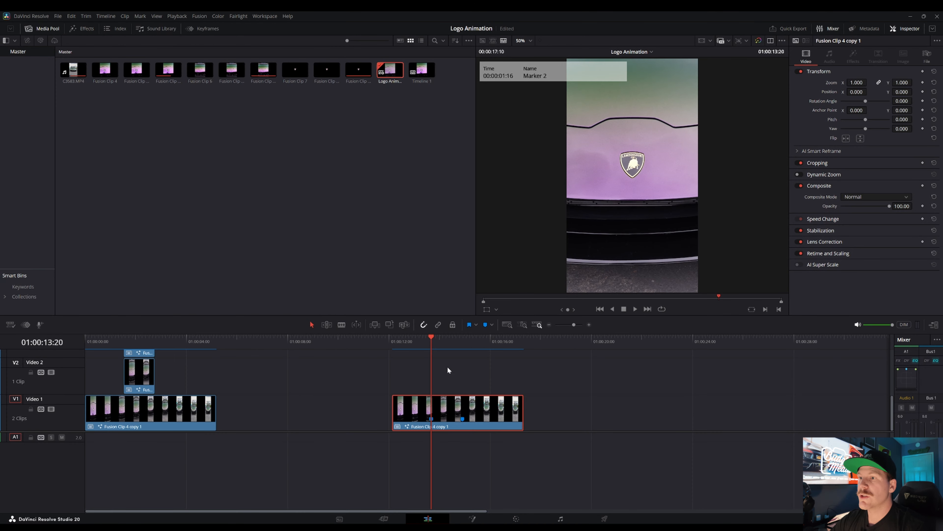
Step: Duplicate the marked clip onto Video 2 directly above the original and trim the copy to the section between the two markers
mouse_move(430, 334)
mouse_down()
mouse_move(461, 338)
mouse_move(442, 339)
mouse_move(463, 348)
mouse_move(436, 350)
mouse_move(462, 351)
mouse_move(425, 354)
mouse_move(477, 355)
mouse_move(396, 364)
mouse_up()
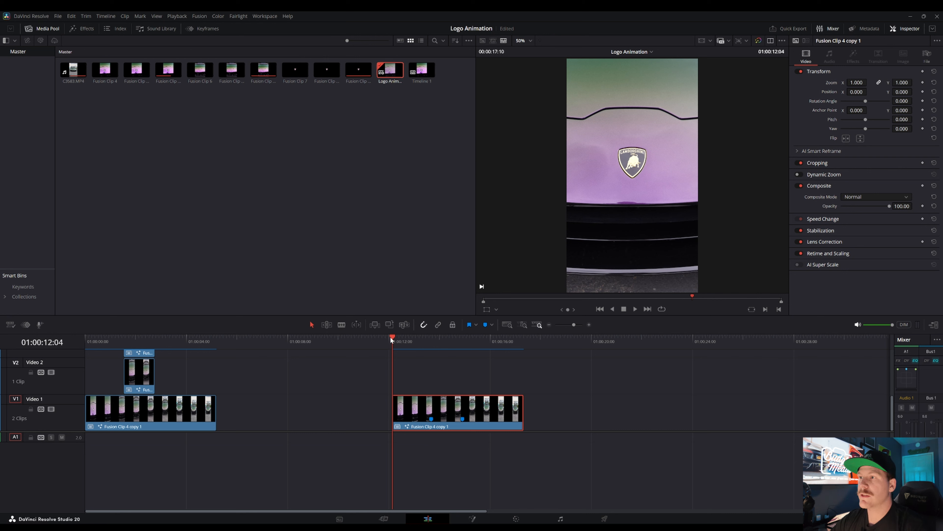
mouse_move(391, 337)
mouse_down()
mouse_move(487, 346)
mouse_move(392, 362)
mouse_up()
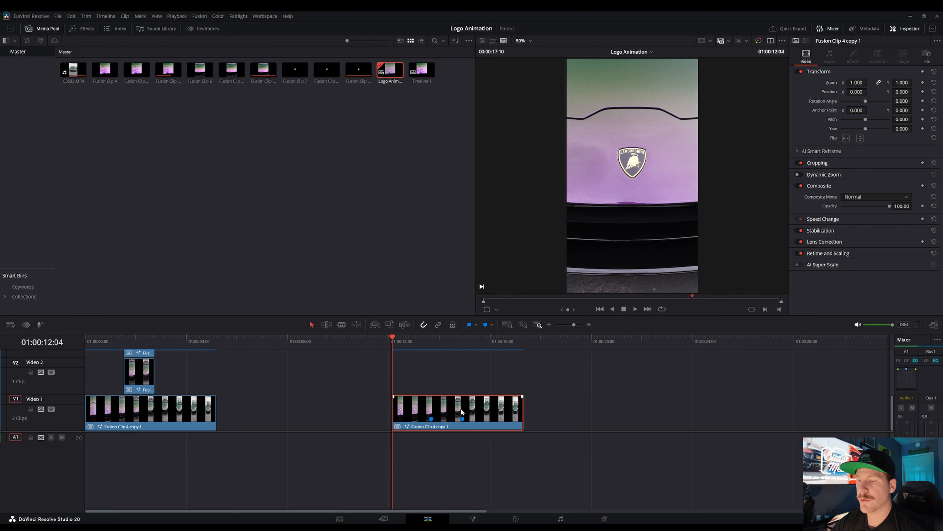
drag(457, 412, 459, 385)
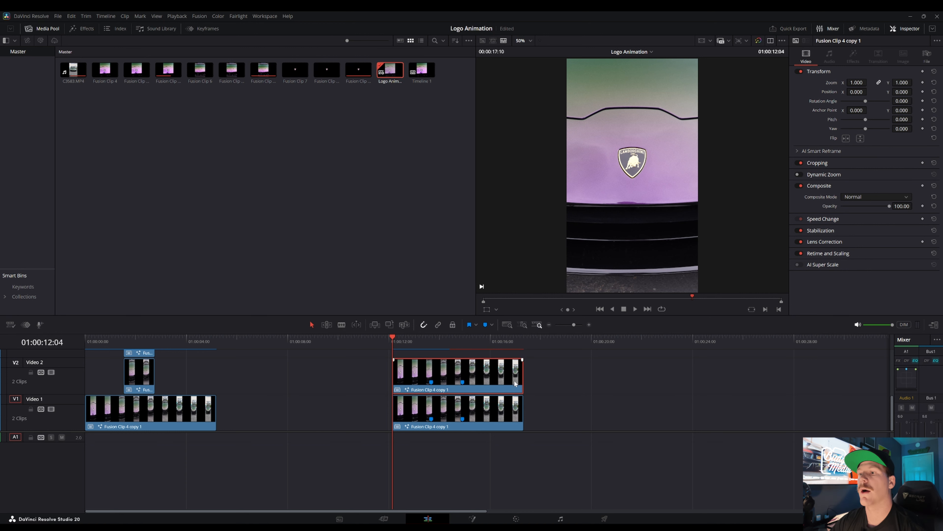
drag(395, 375, 432, 375)
drag(523, 374, 462, 373)
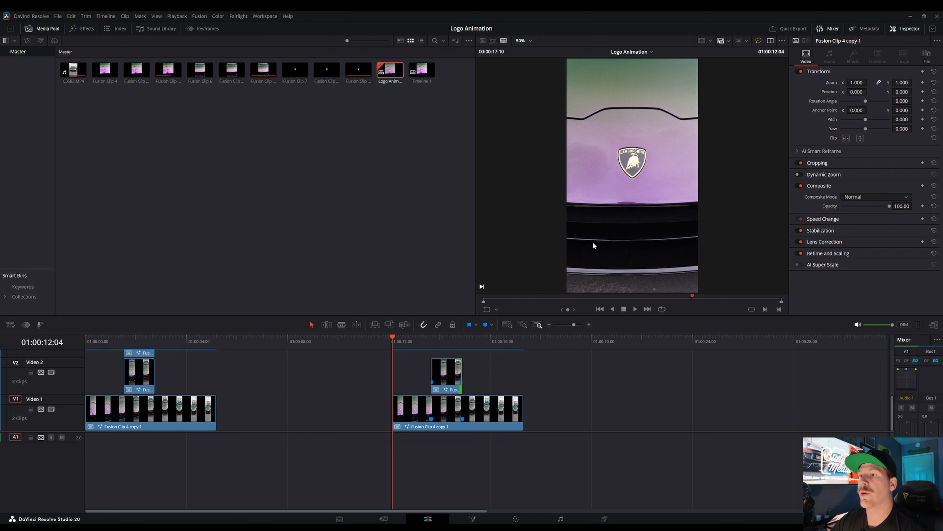
Step: Disable the Video 3 and Video 4 tracks and scrub the finished example to view its section without the logo
drag(394, 337, 441, 337)
scroll(177, 360, up, 3)
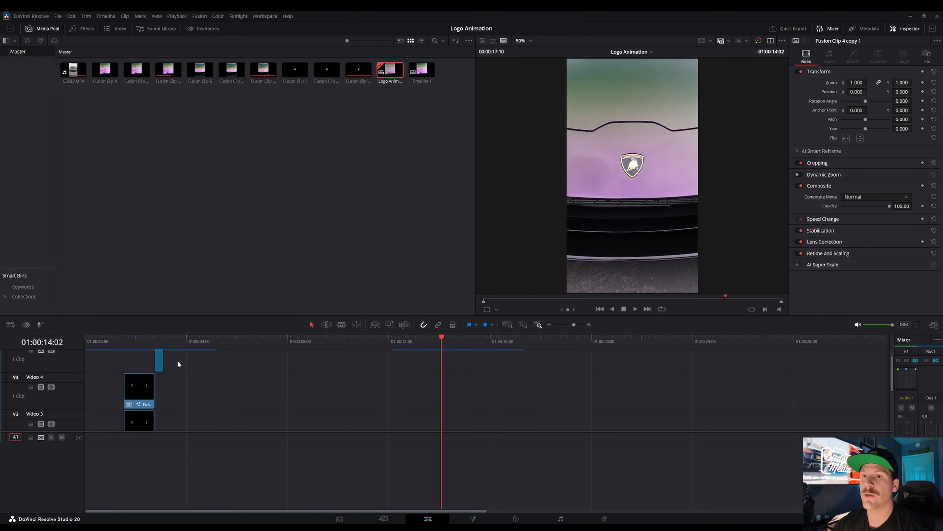
click(52, 386)
click(51, 423)
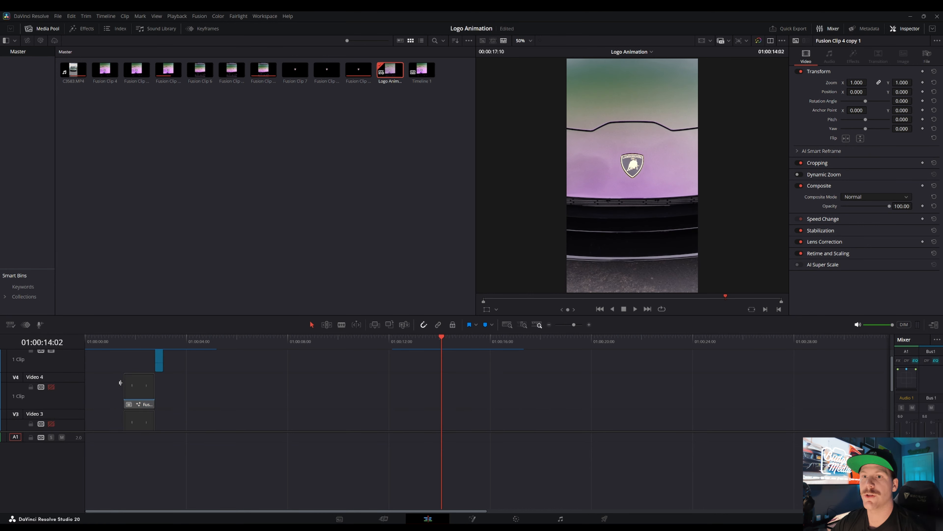
scroll(90, 369, down, 2)
scroll(91, 369, down, 2)
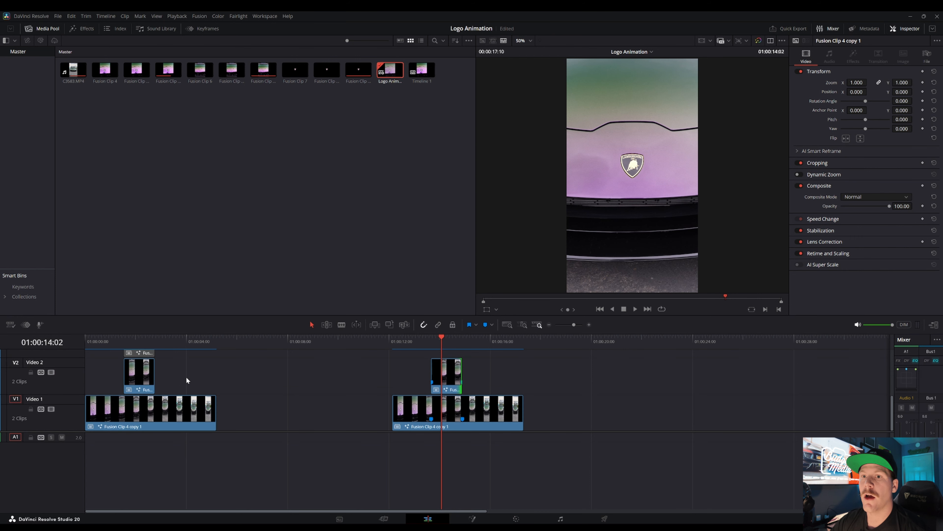
drag(131, 340, 148, 349)
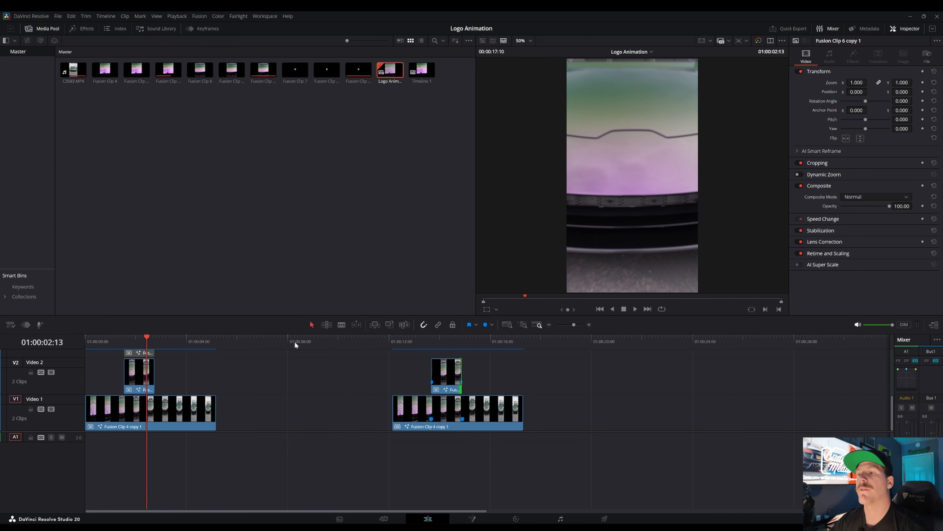
Step: Convert the trimmed copy on Video 2 into a new compound clip with the default name
click(435, 342)
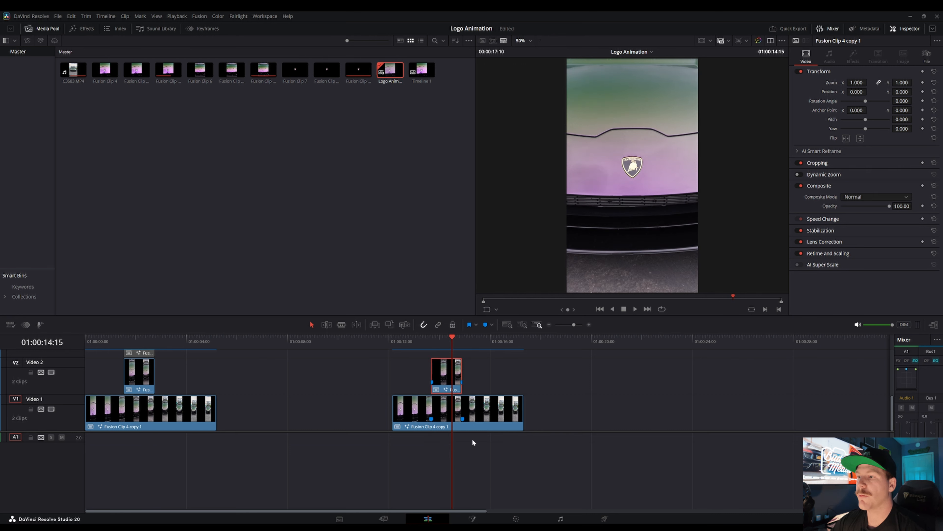
right_click(447, 371)
click(491, 132)
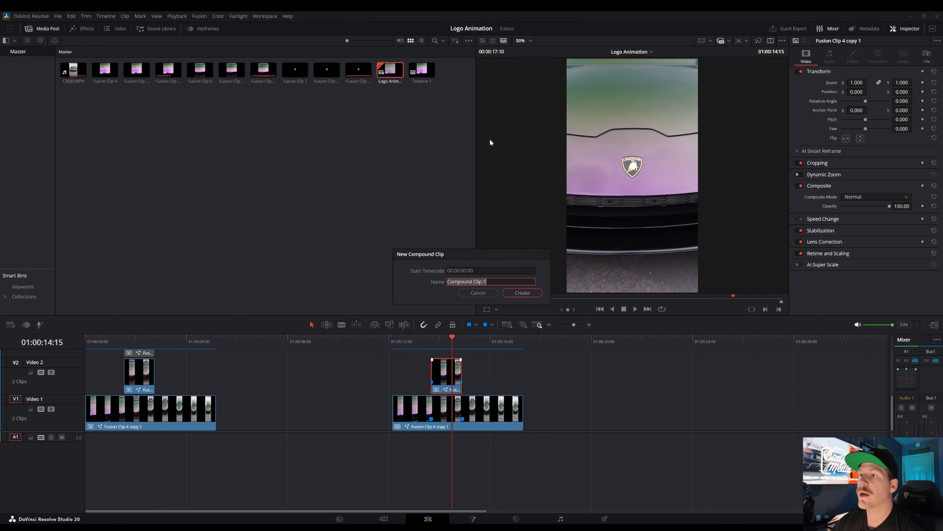
click(519, 293)
Step: Add a Patch Replacer node after MediaIn1 in the compound clip's Fusion composition
click(473, 519)
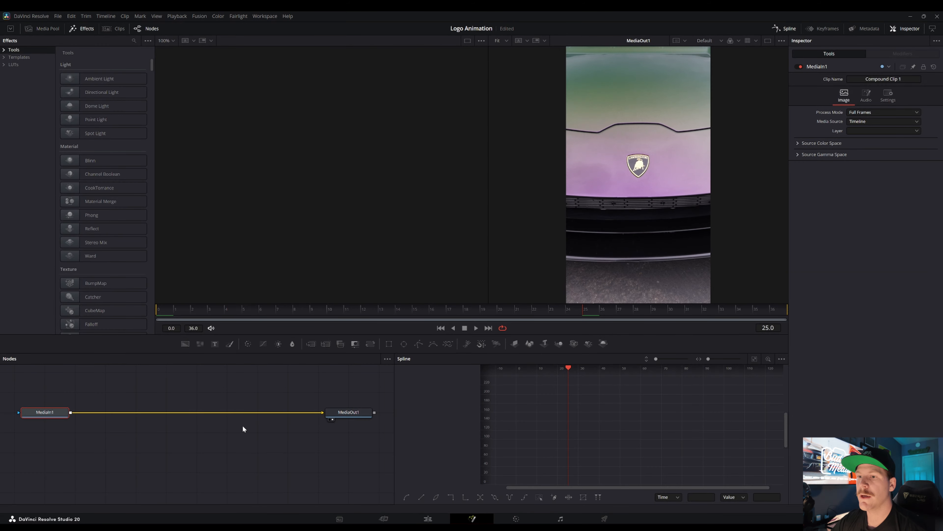
key(shift+space)
text(pat)
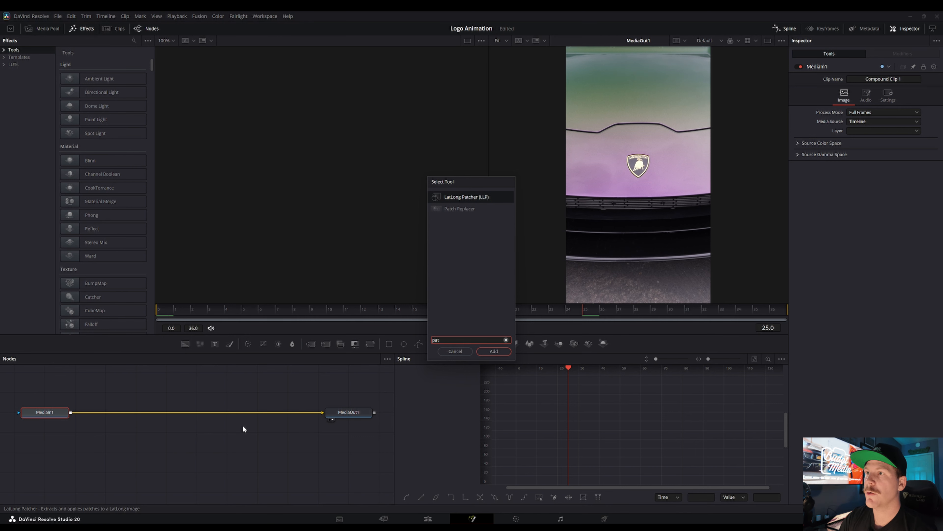
click(462, 208)
click(494, 351)
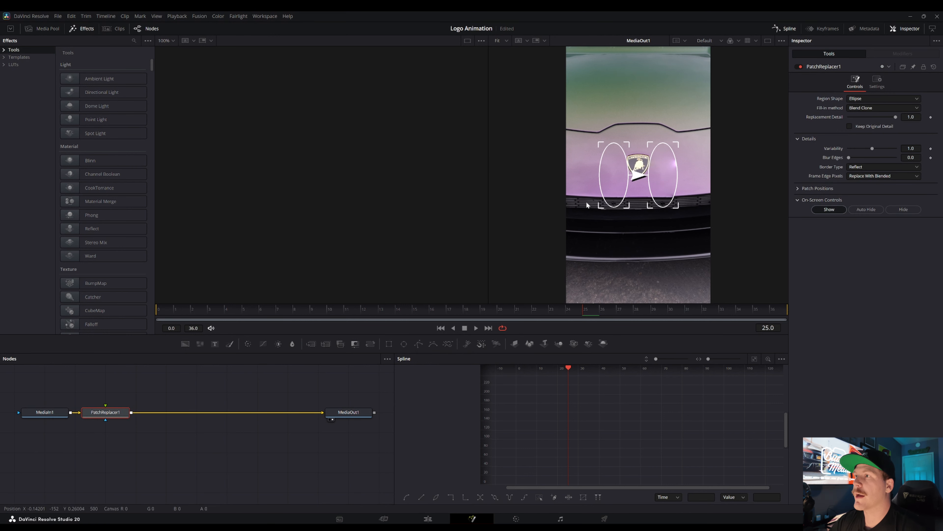
Step: Fit the Patch Replacer's target circle over the hood logo, sample clean paint beside it, play back the result, and return to the timeline
drag(610, 170, 607, 168)
drag(671, 177, 598, 172)
key(space)
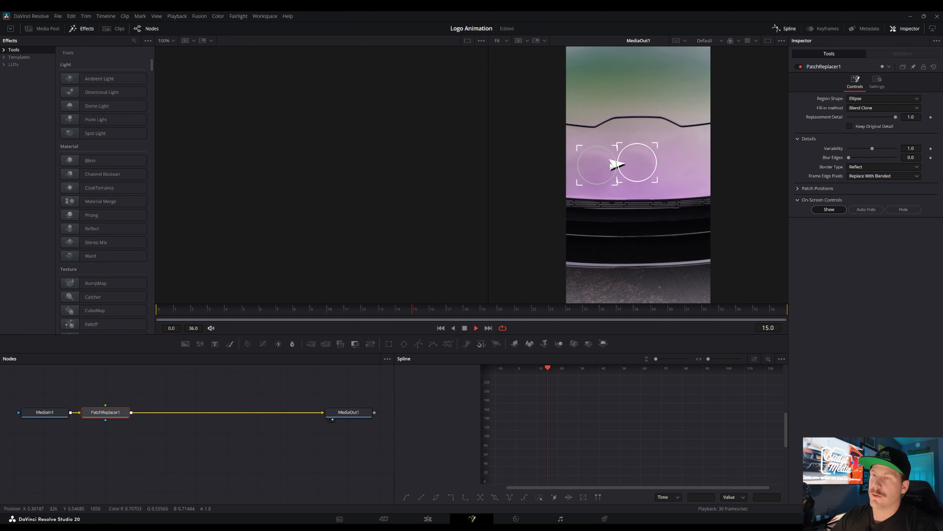
key(space)
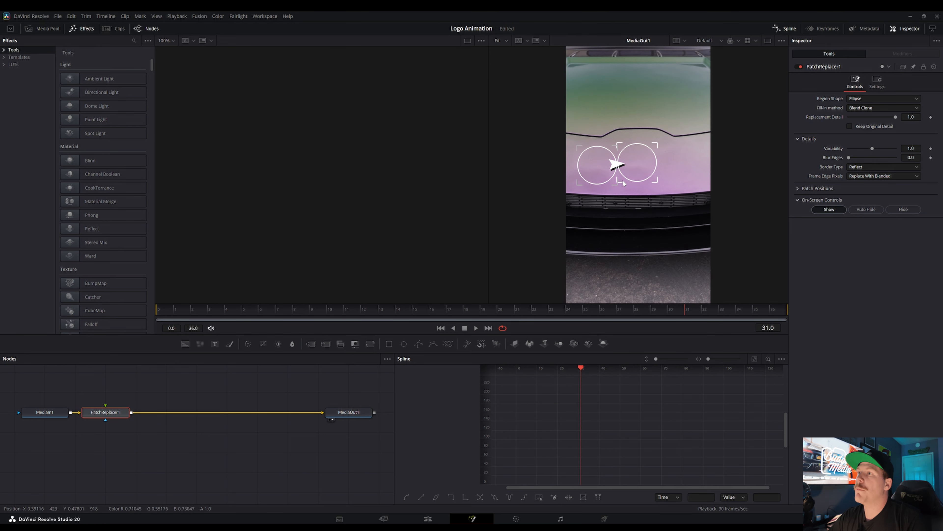
drag(602, 177, 601, 185)
key(space)
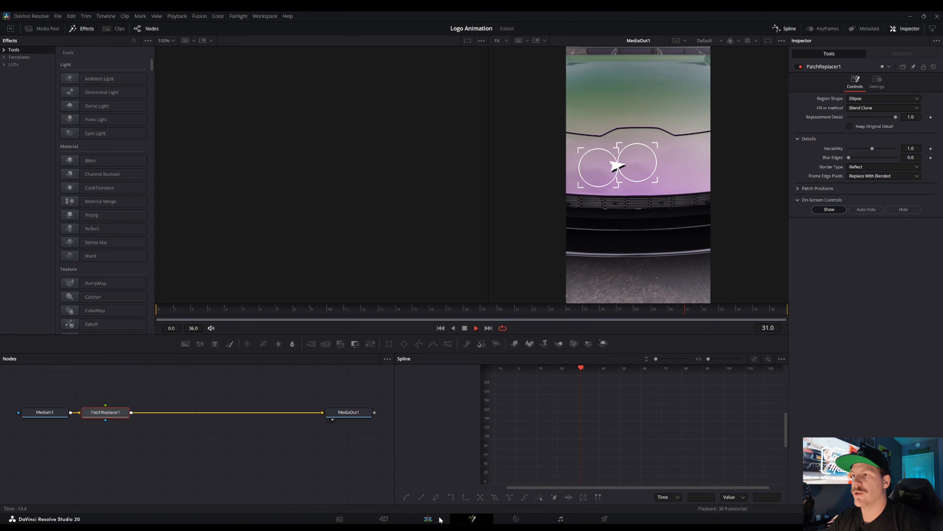
click(428, 518)
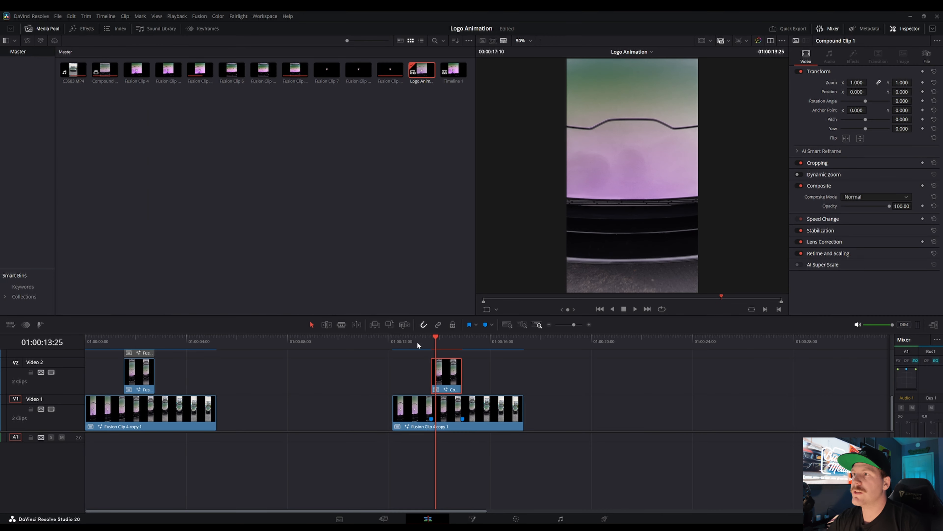
Step: Scrub through the patched compound clip section to check the car footage with the hood logo removed
mouse_move(417, 341)
mouse_down()
mouse_move(408, 339)
mouse_move(462, 344)
mouse_move(428, 352)
mouse_move(532, 363)
mouse_move(464, 366)
mouse_up()
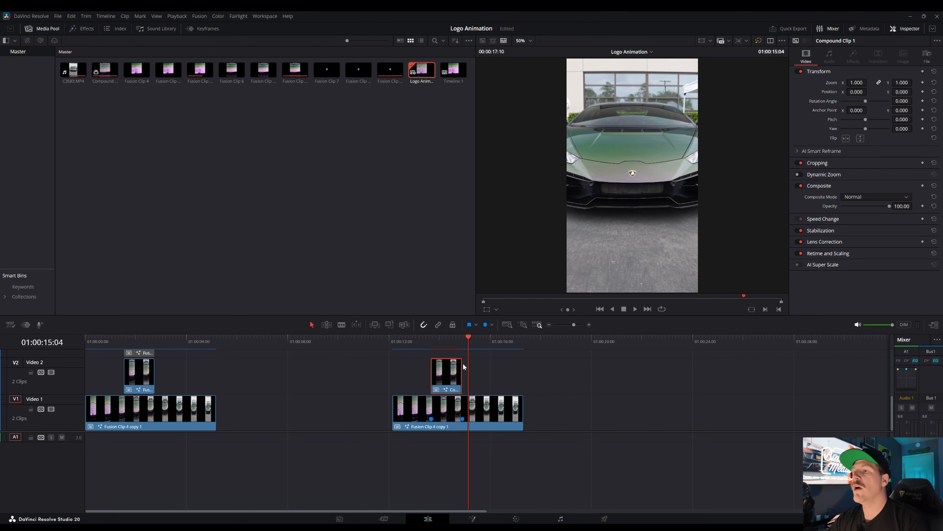
scroll(178, 389, up, 2)
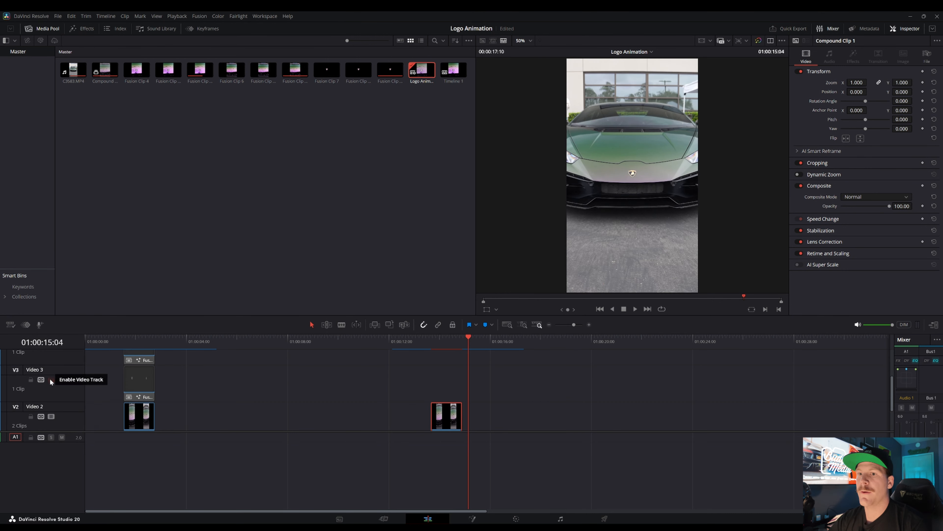
scroll(219, 375, down, 2)
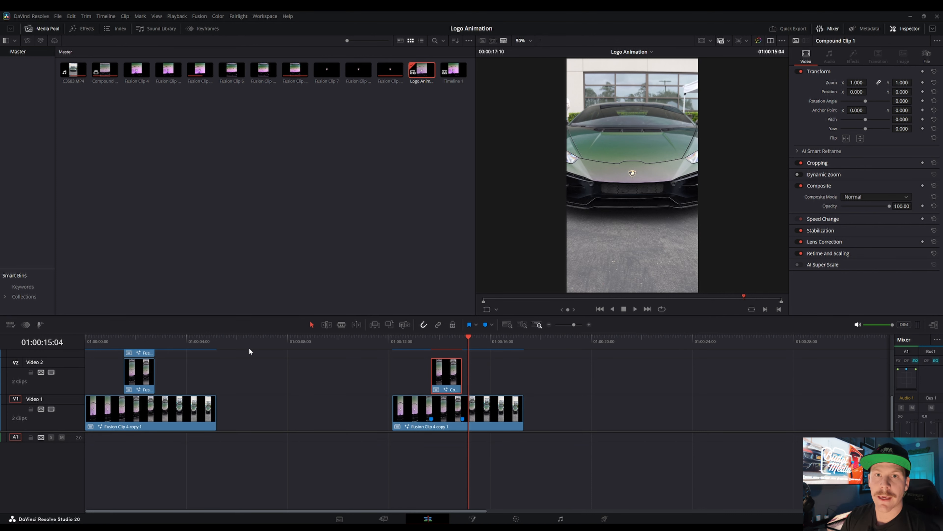
Step: Enable the Video 3 and Video 4 tracks and scrub the finished example's logo animation
scroll(220, 395, up, 4)
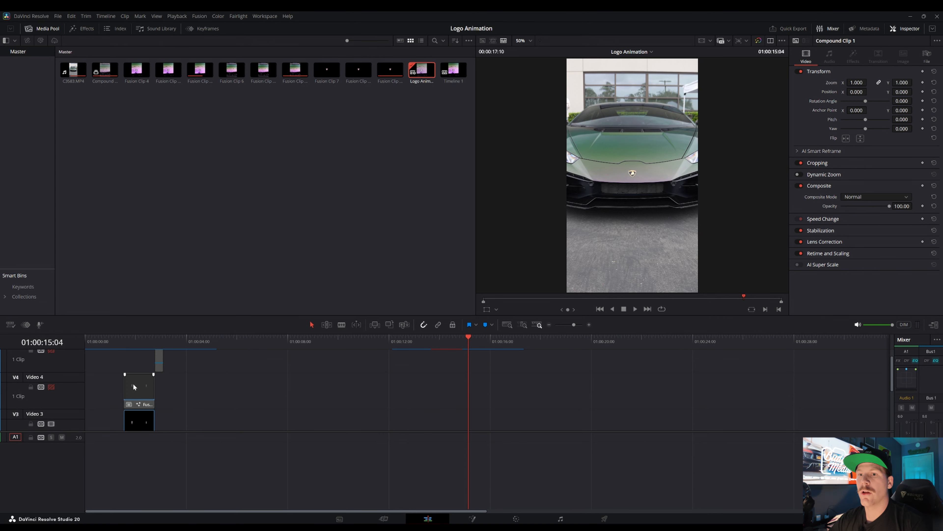
click(132, 346)
click(51, 387)
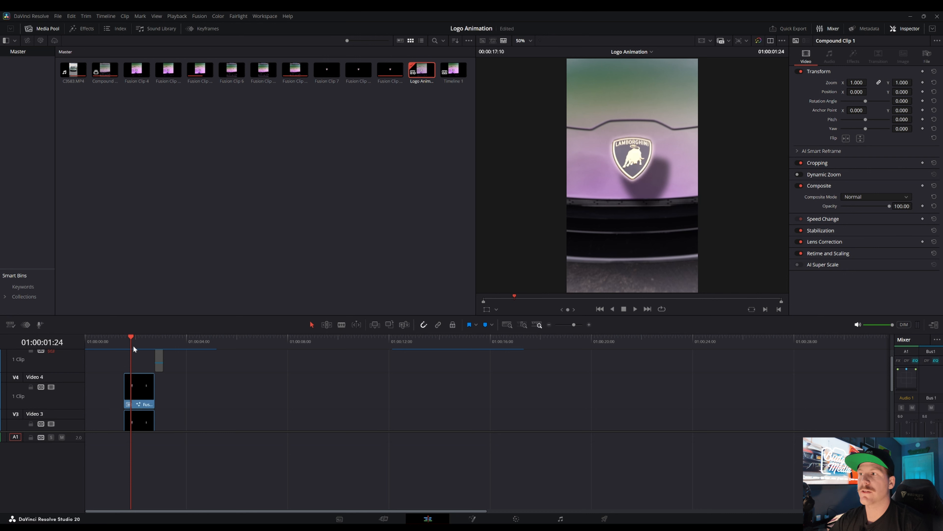
drag(129, 348, 163, 342)
scroll(356, 387, down, 4)
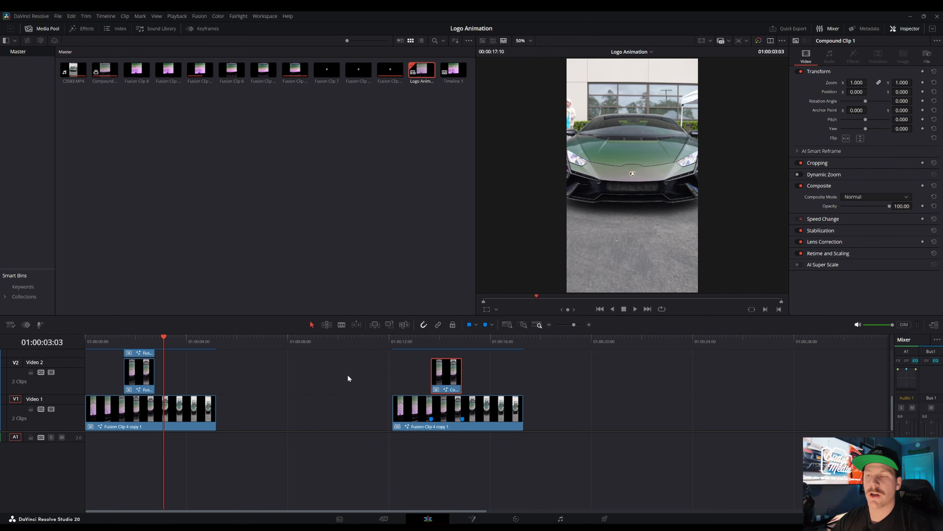
Step: Duplicate the second Video 1 clip onto Video 3 and trim both ends to match the compound clip below
drag(454, 414, 455, 350)
drag(394, 363, 431, 363)
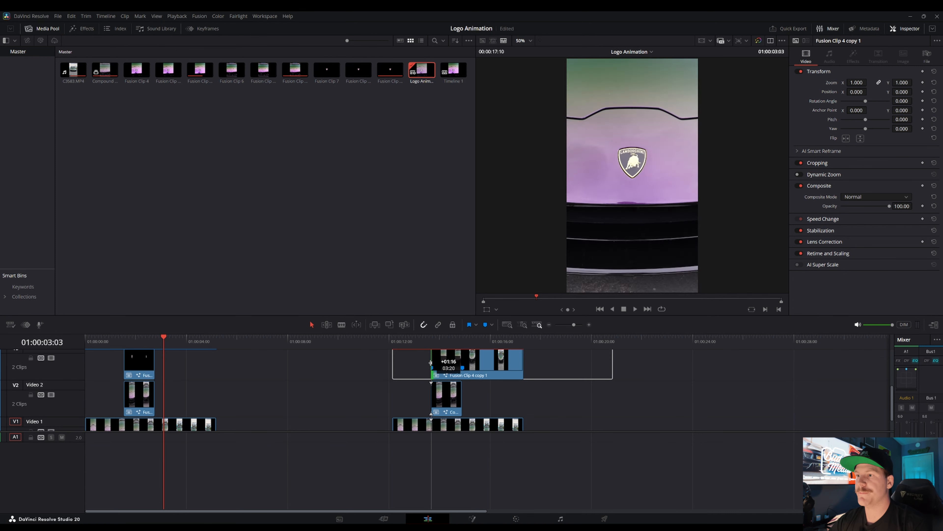
drag(523, 366, 464, 367)
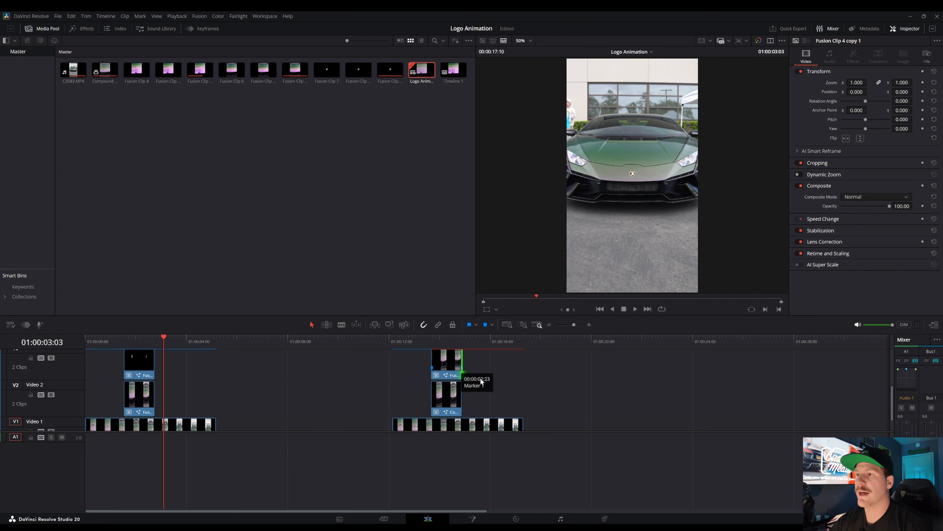
Step: Park the playhead at 01:00:14:00 on the Video 3 clip and add a Curve power window to its node on the Color page
scroll(494, 376, down, 1)
click(448, 347)
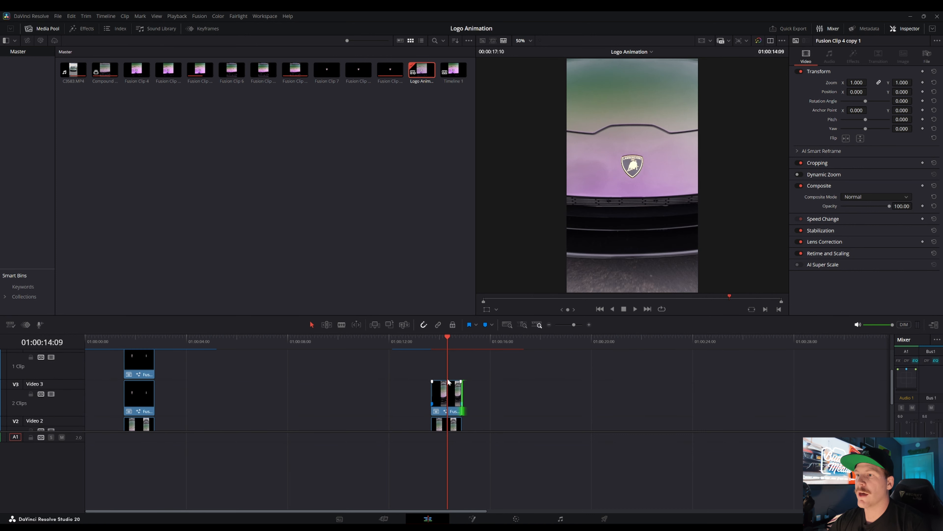
click(447, 356)
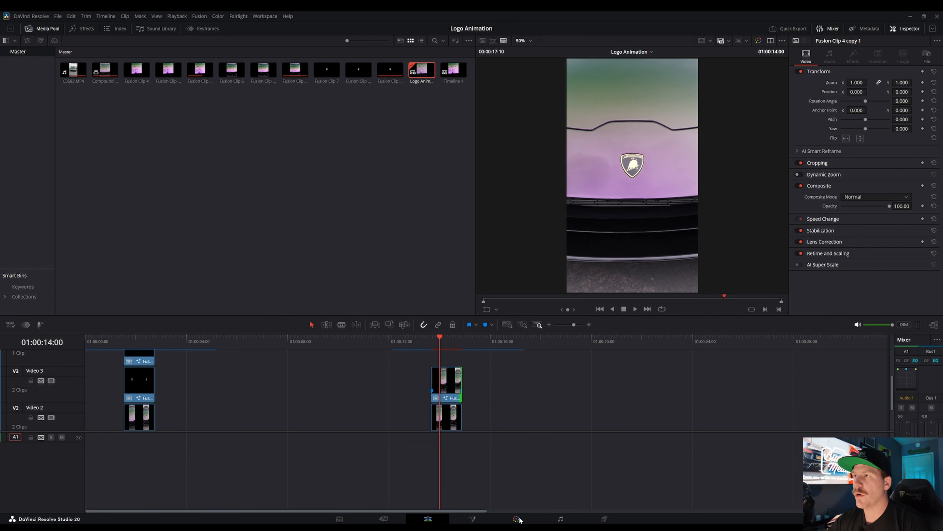
click(517, 518)
drag(211, 89, 303, 127)
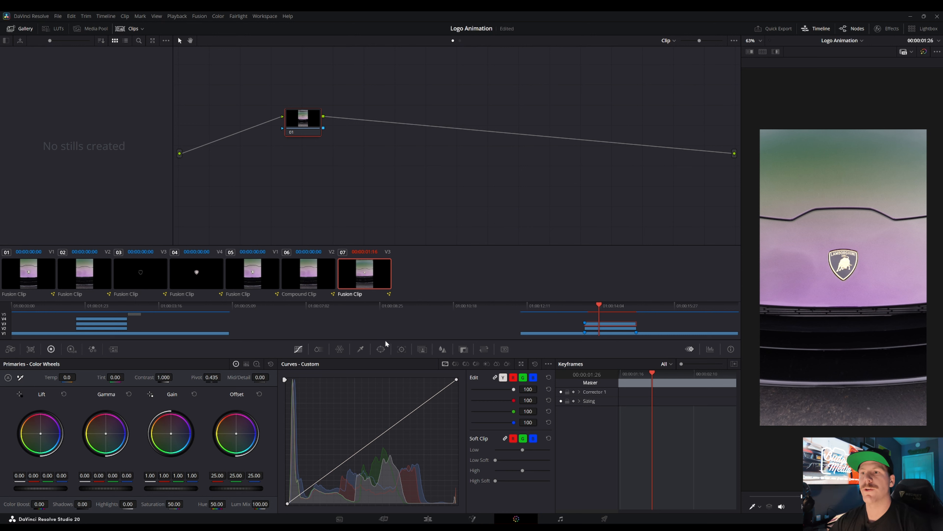
click(380, 350)
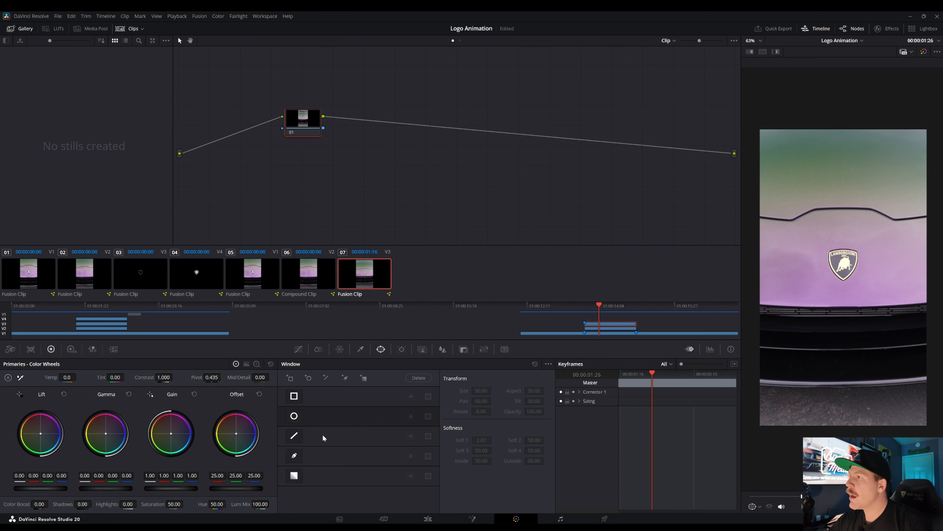
click(294, 455)
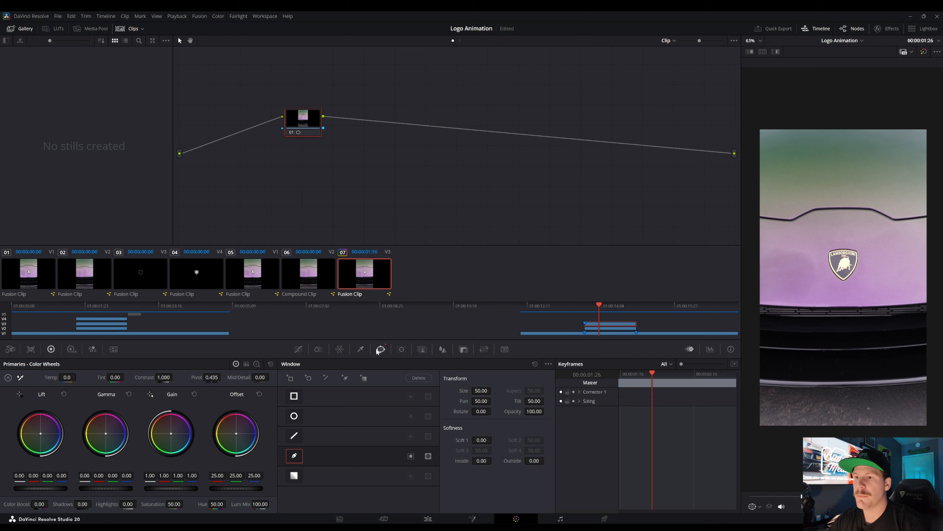
Step: Trace the hood logo's shield outline with curve window points and close the shape at the bottom tip
scroll(824, 285, up, 5)
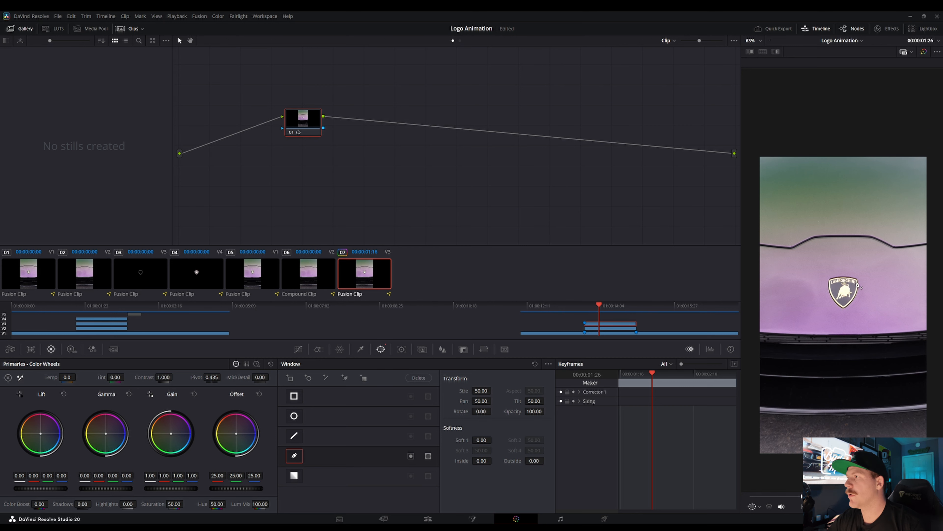
scroll(906, 304, up, 2)
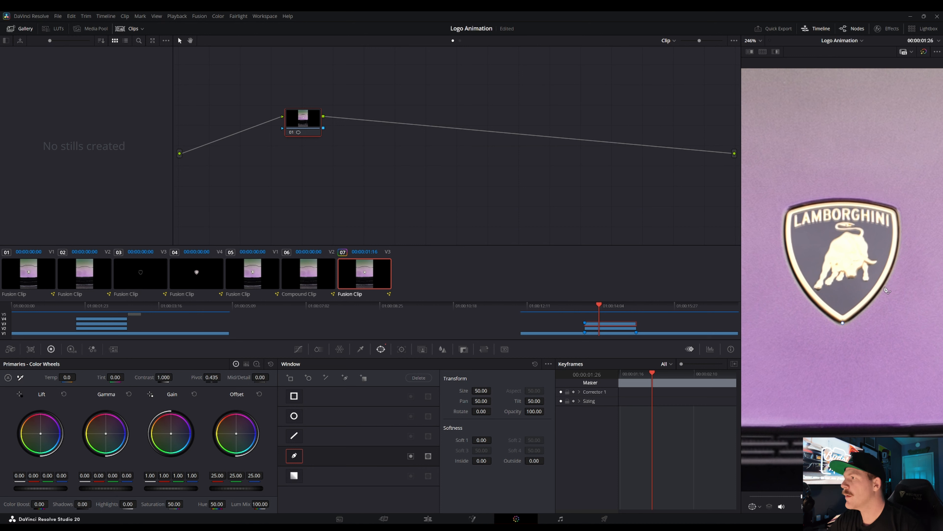
click(900, 220)
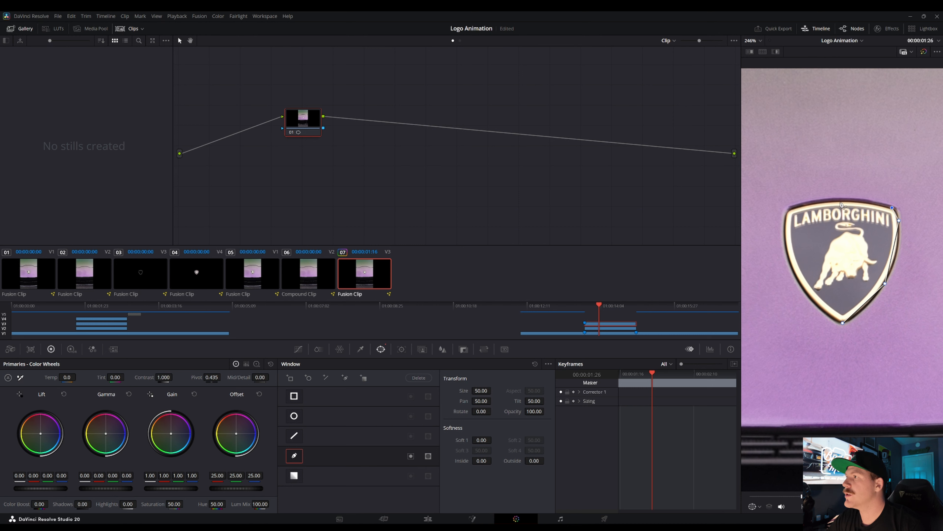
click(794, 209)
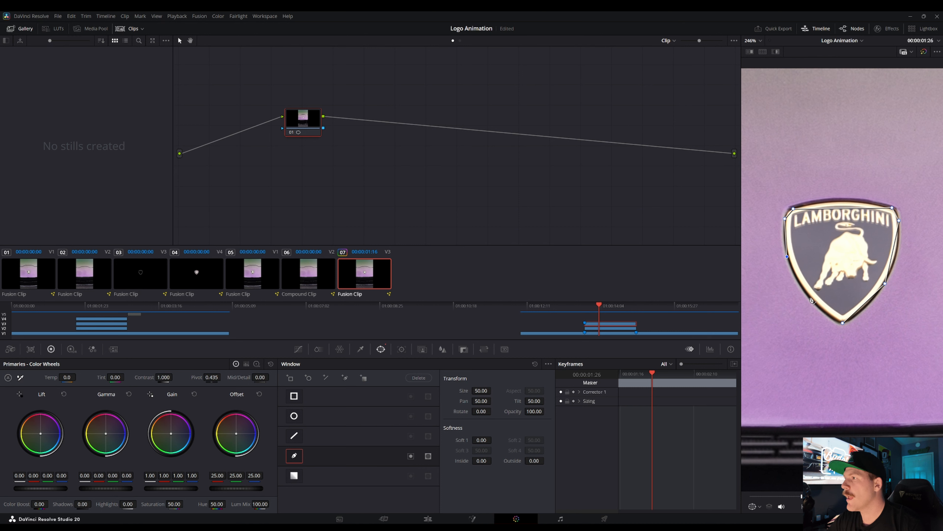
click(838, 322)
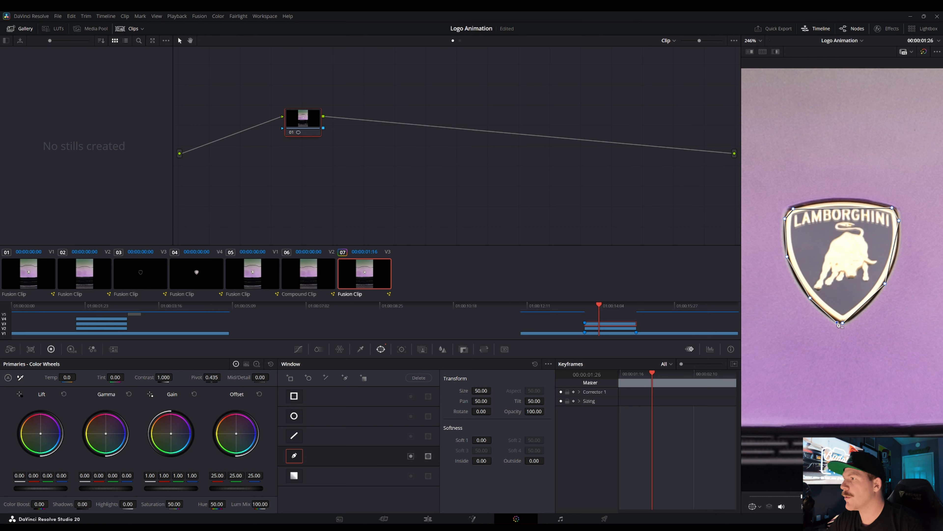
click(842, 323)
scroll(861, 319, up, 6)
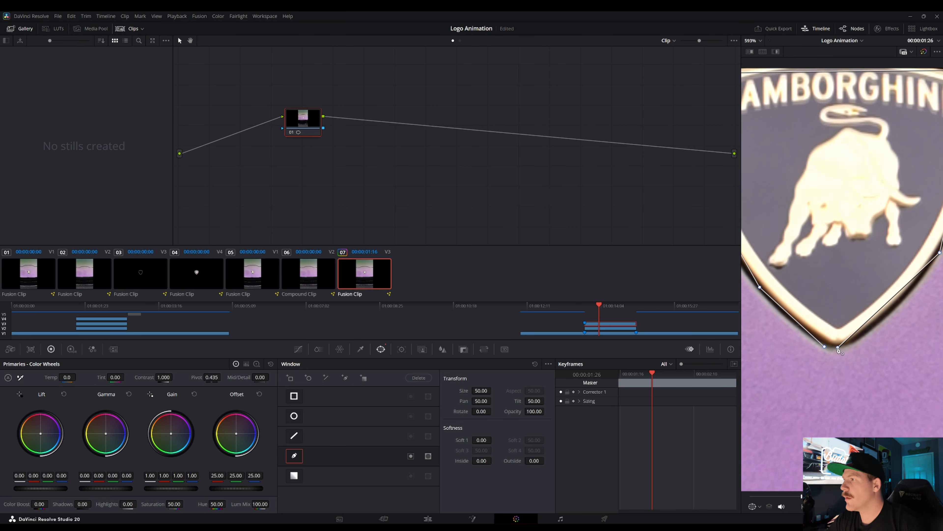
click(838, 349)
mouse_move(838, 349)
mouse_down()
mouse_move(846, 347)
mouse_move(831, 349)
mouse_up()
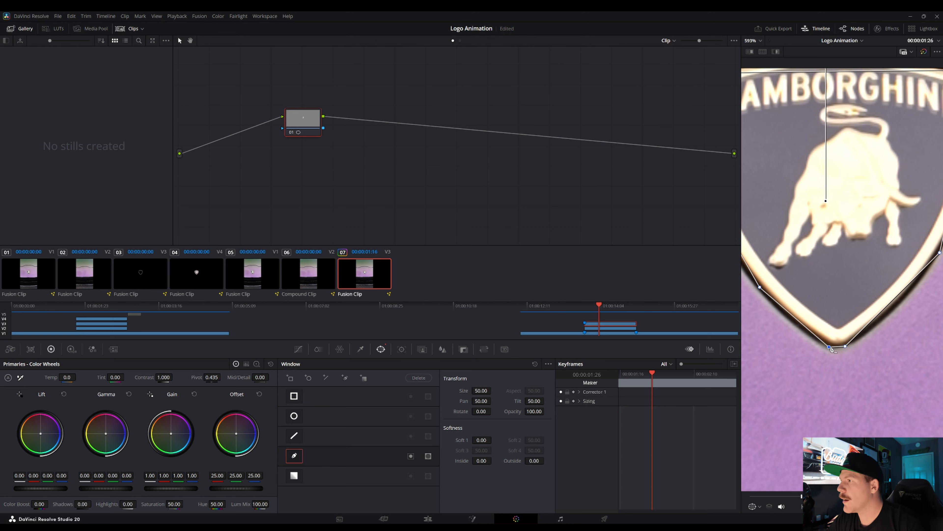
Step: Pull out Bezier handles at the bottom tip and right-hand edge so the mask follows the shield's curved side
alt+double_click(845, 347)
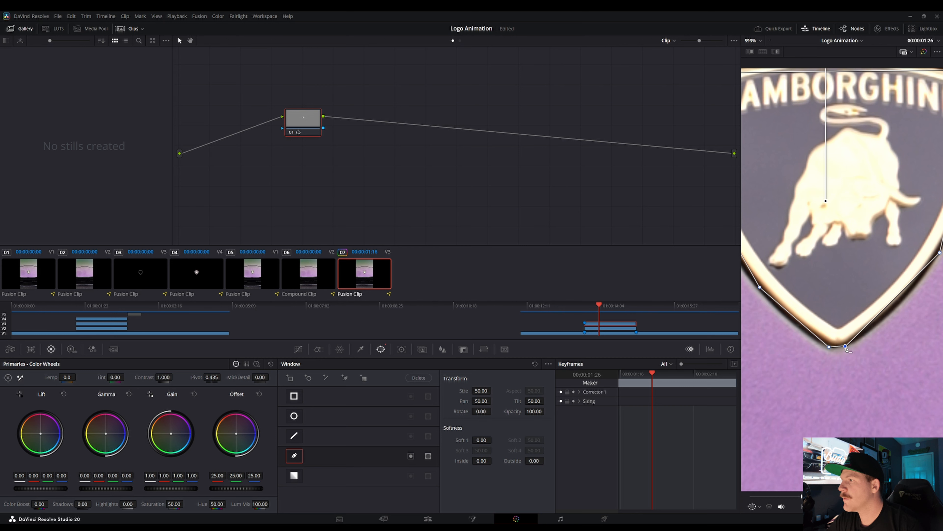
drag(846, 350, 888, 317)
scroll(865, 336, down, 1)
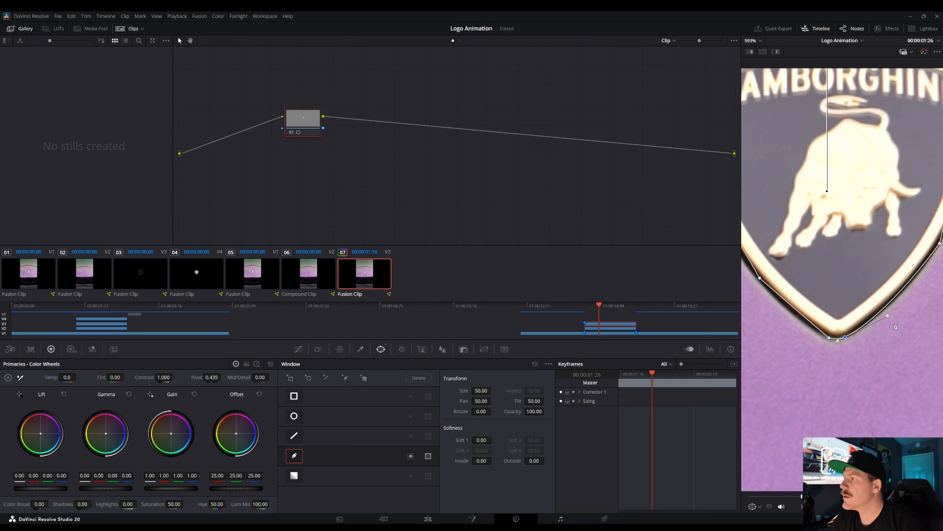
scroll(896, 326, down, 3)
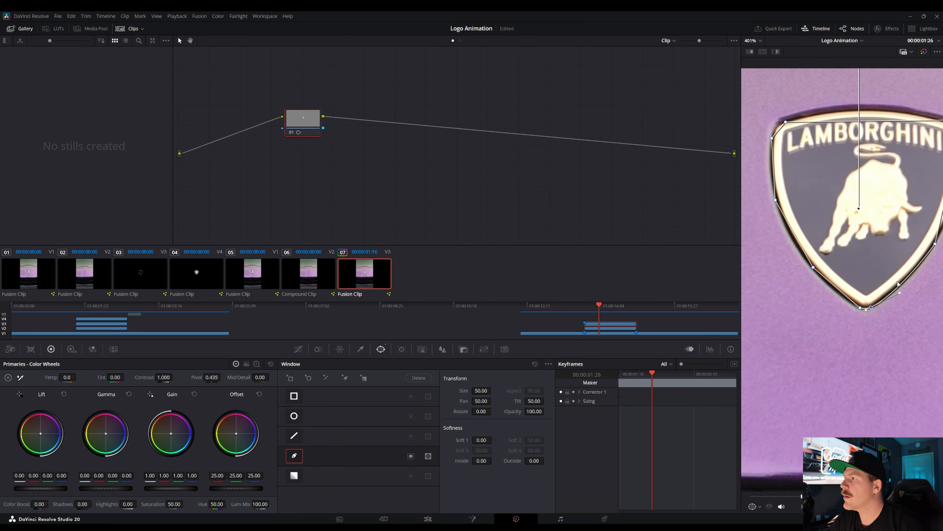
scroll(897, 284, up, 3)
scroll(925, 143, down, 2)
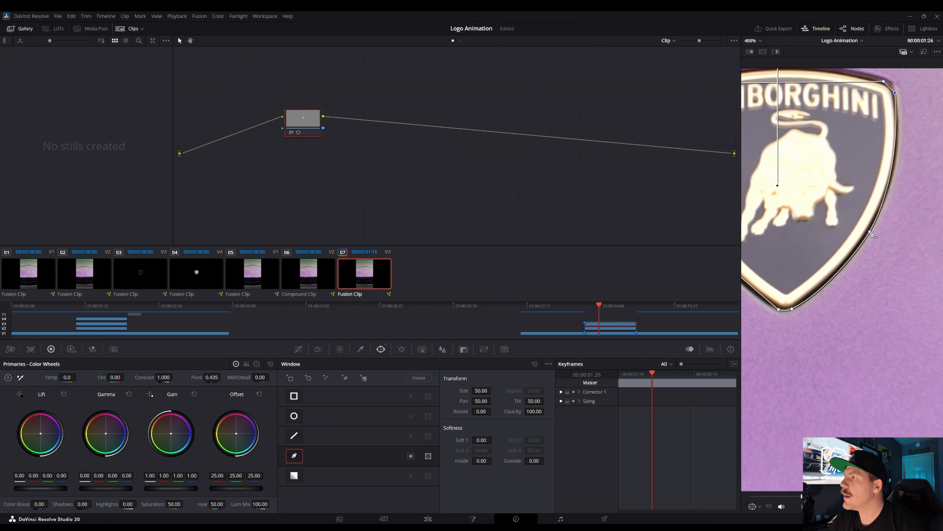
mouse_move(906, 171)
mouse_down()
mouse_move(922, 183)
mouse_move(908, 171)
mouse_up()
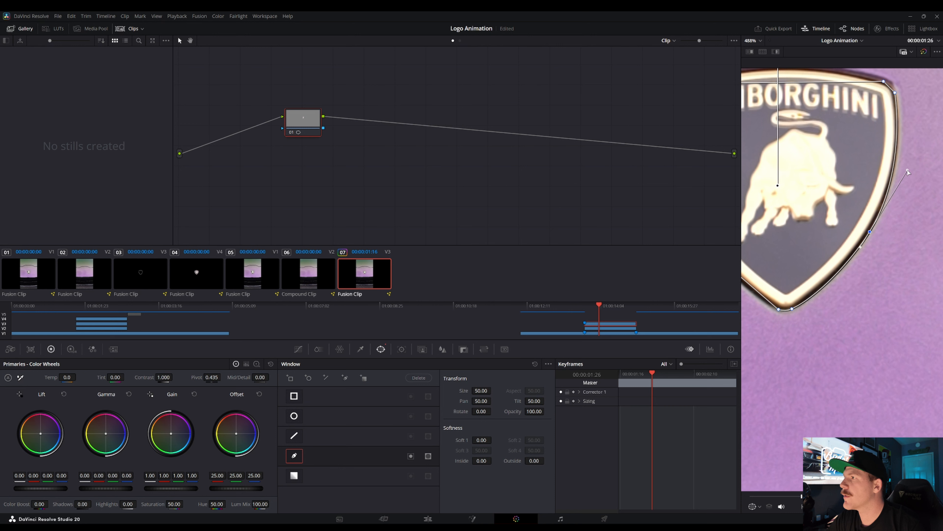
scroll(886, 136, up, 2)
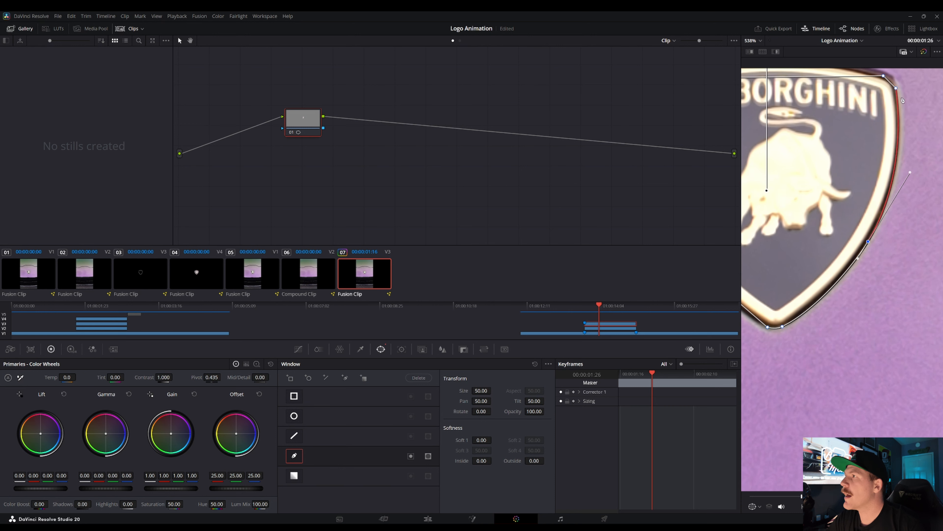
Step: Round the mask's upper-right corner by adjusting its two points to fit the shield
drag(896, 91, 895, 80)
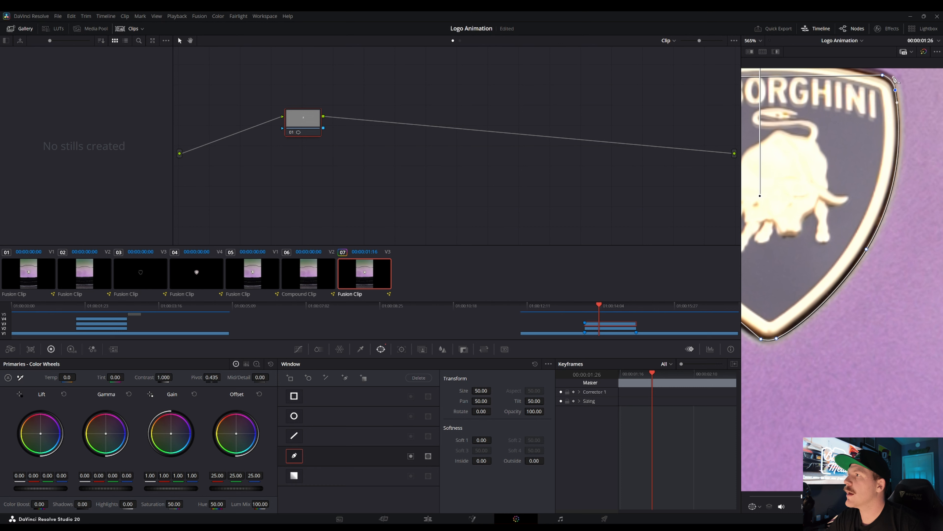
scroll(892, 80, down, 4)
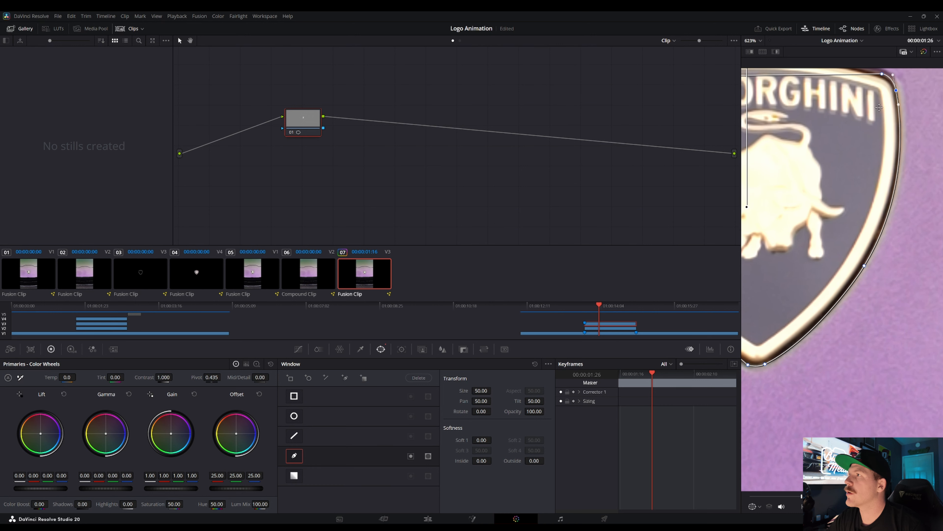
scroll(886, 82, up, 3)
drag(881, 80, 882, 81)
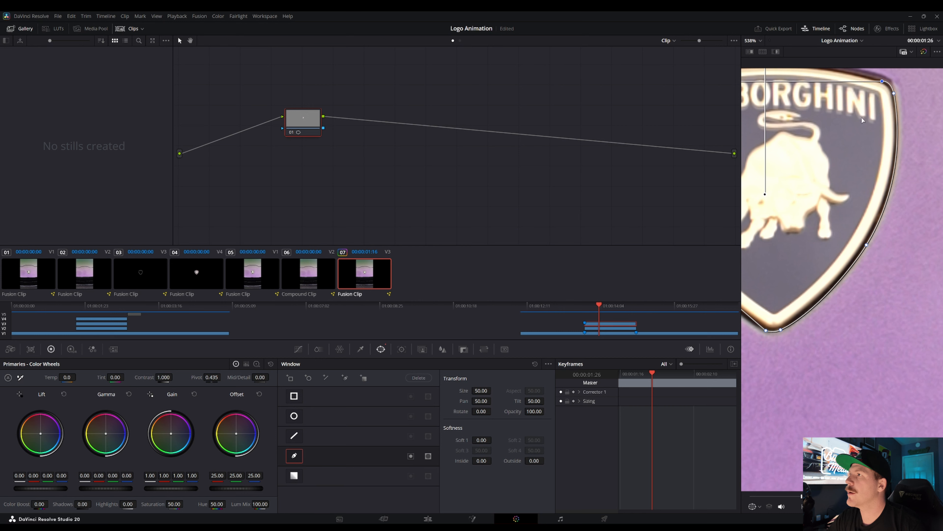
scroll(862, 120, down, 4)
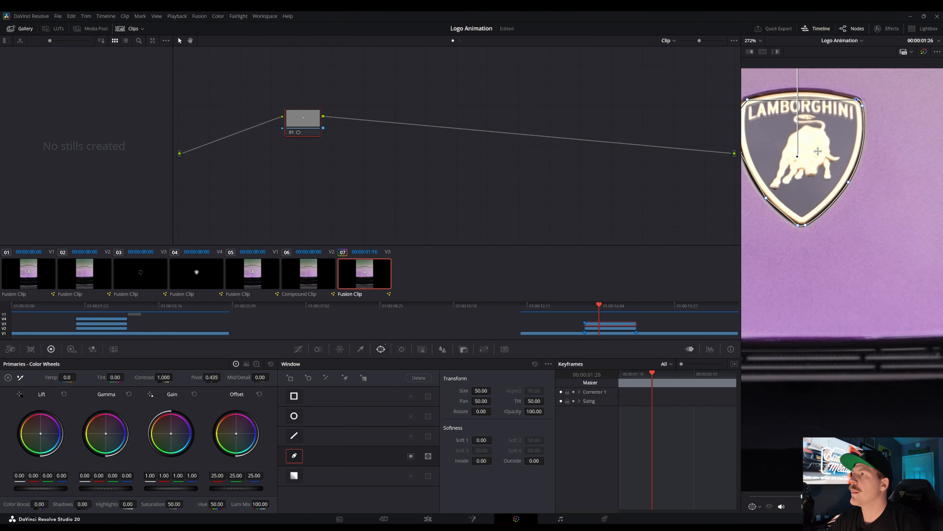
scroll(767, 134, down, 2)
Step: Arch the mask's top edge along the shield by extending handles from the upper-left and upper-right points
scroll(765, 133, up, 5)
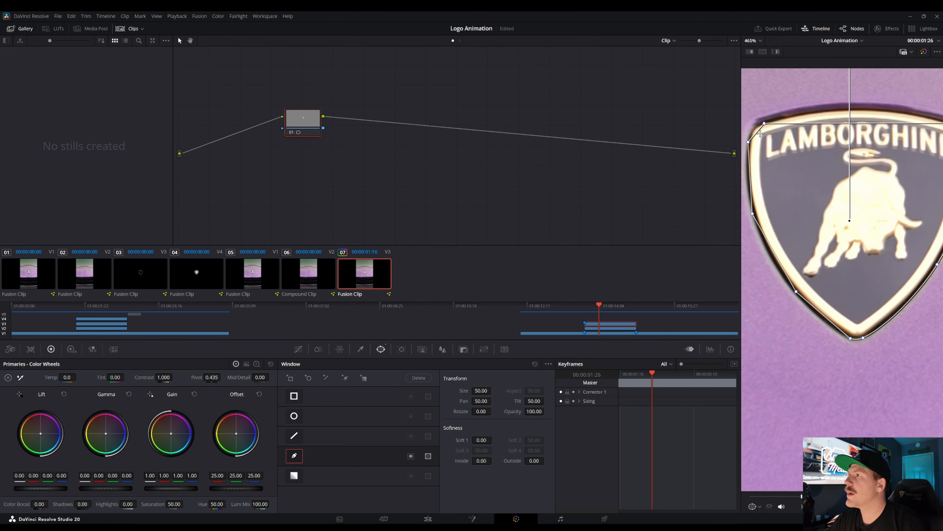
drag(764, 124, 835, 96)
scroll(835, 96, down, 3)
scroll(919, 108, up, 3)
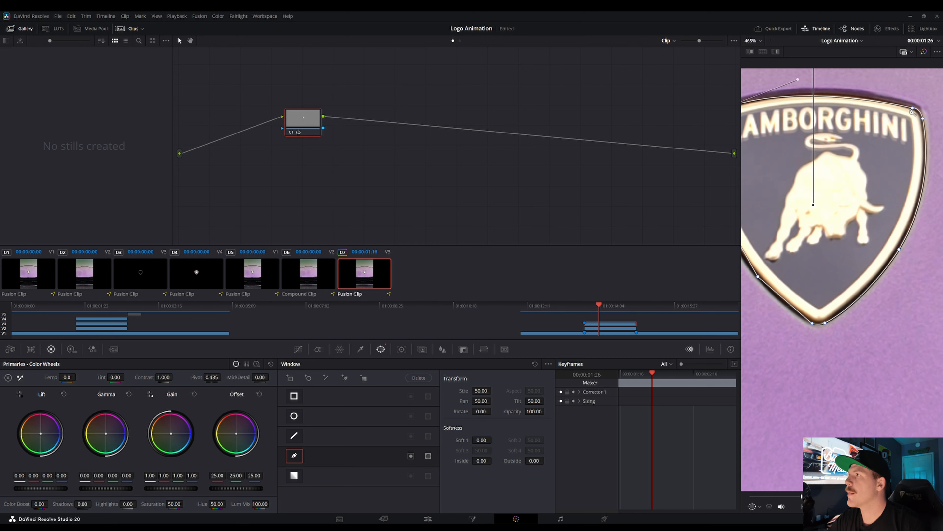
drag(919, 108, 875, 90)
scroll(875, 89, down, 4)
scroll(784, 186, up, 5)
Step: Fit the mask's left edge and bottom tip to the shield outline by adjusting their points and handles
mouse_move(784, 202)
mouse_down()
mouse_move(777, 170)
mouse_move(786, 202)
mouse_up()
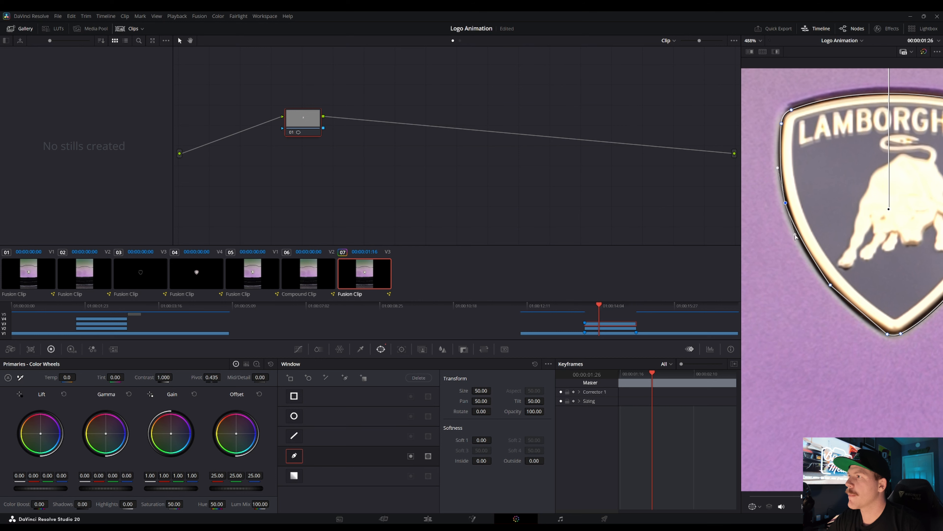
drag(831, 285, 847, 303)
drag(888, 334, 895, 336)
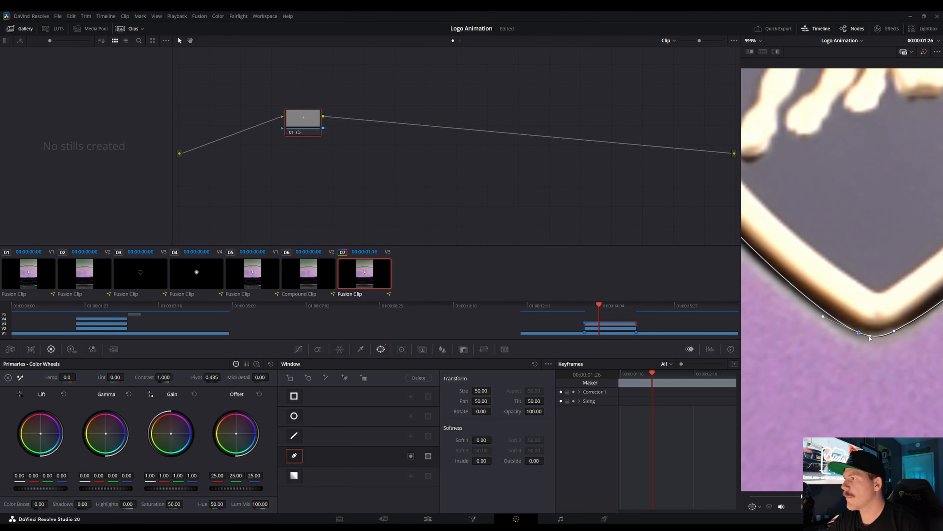
scroll(895, 336, down, 5)
scroll(920, 211, up, 4)
scroll(920, 211, up, 3)
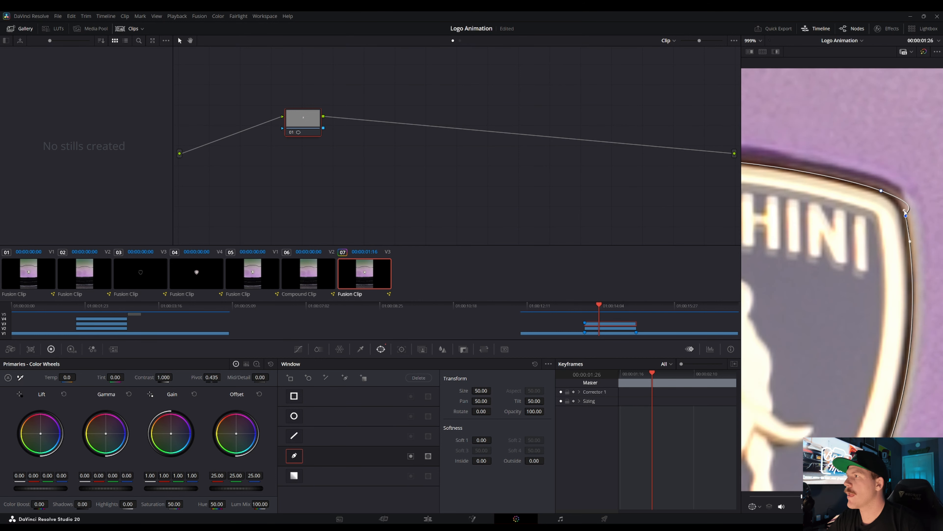
scroll(824, 265, down, 5)
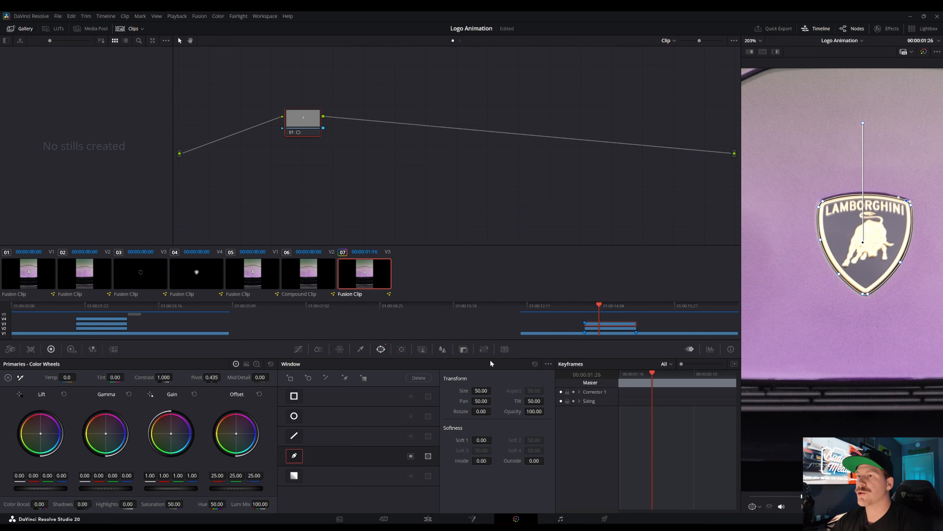
Step: Track the mask forward and backward through the whole clip and play it back to check the fit
click(402, 349)
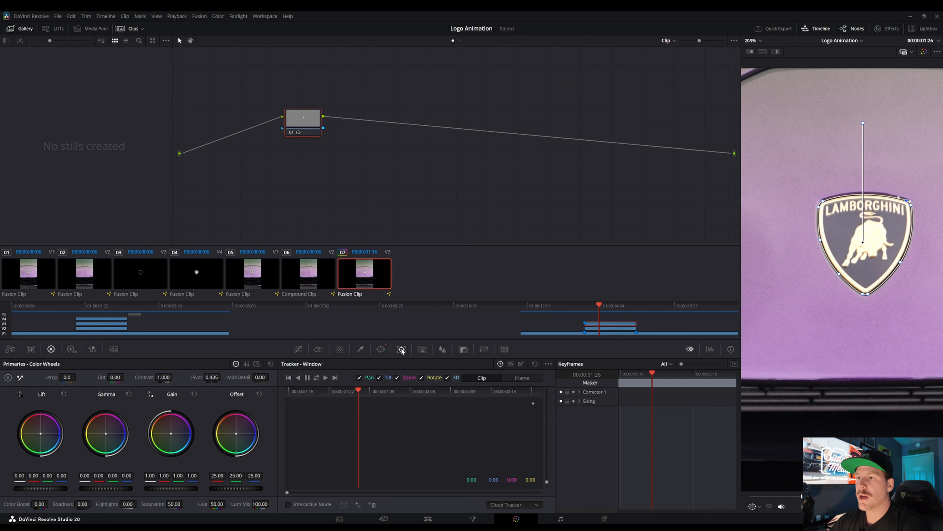
click(317, 377)
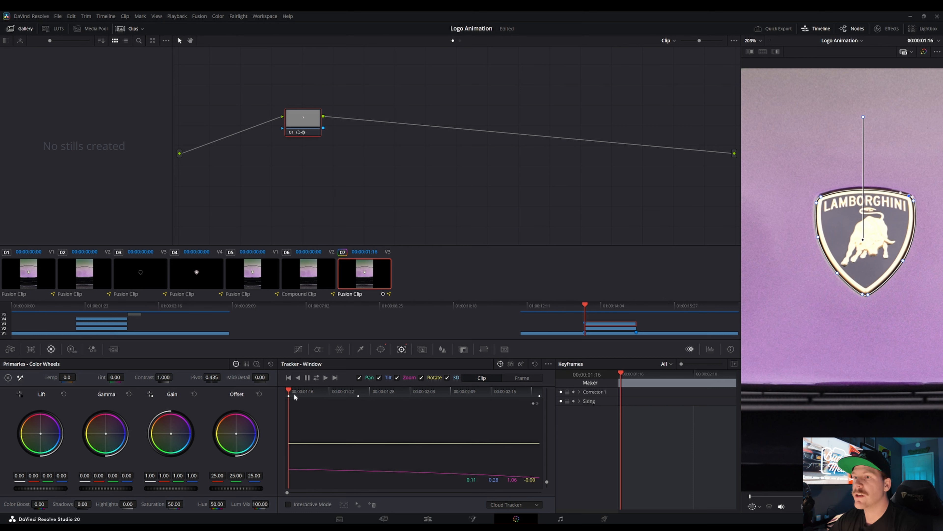
drag(291, 392, 358, 394)
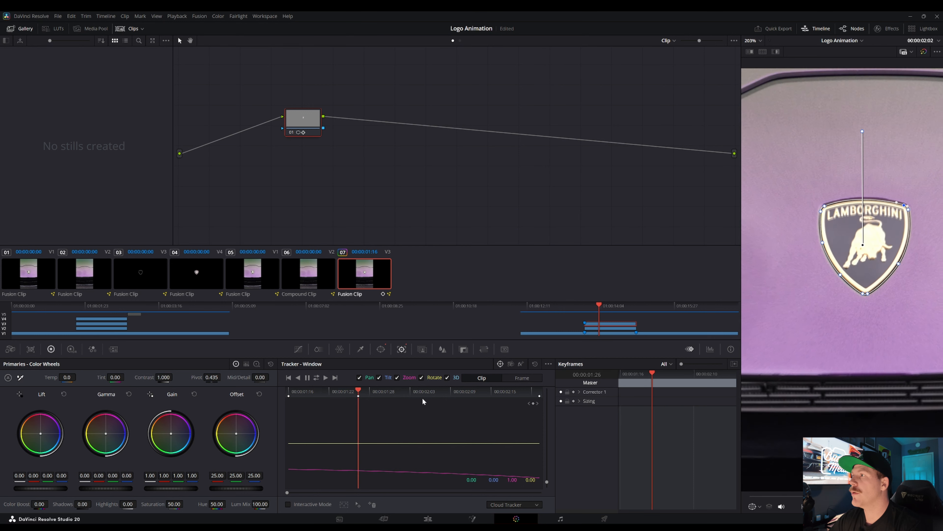
key(space)
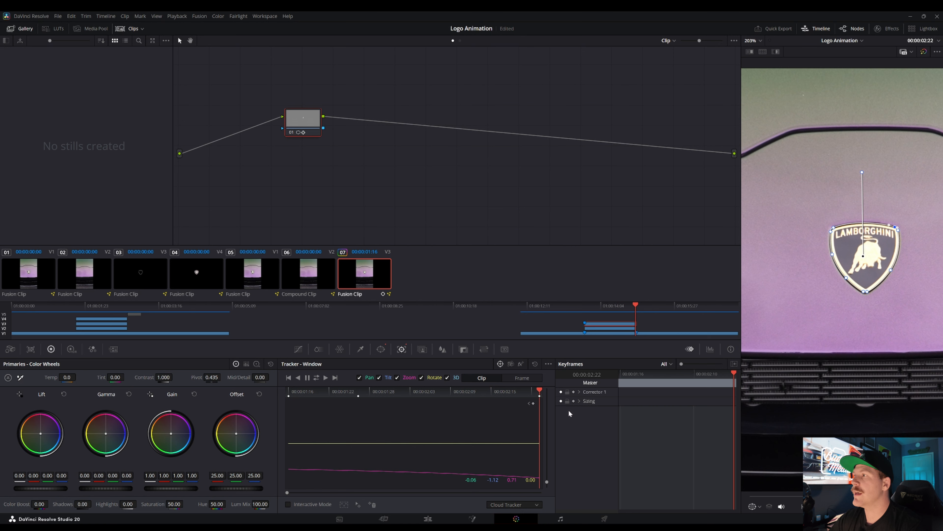
Step: Switch the window tracker to Frame mode and scrub through the clip to check the mask against the shield
drag(483, 403, 327, 406)
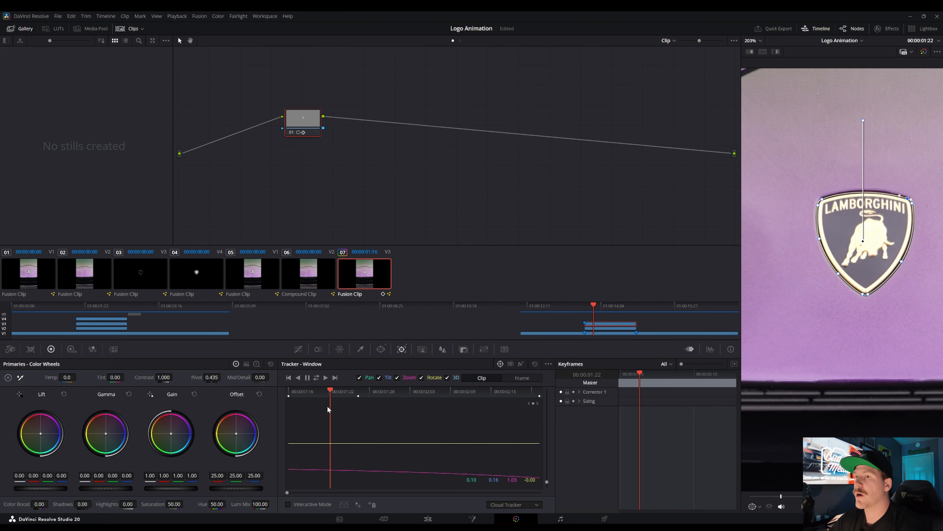
key(Left)
key(Left)
click(534, 379)
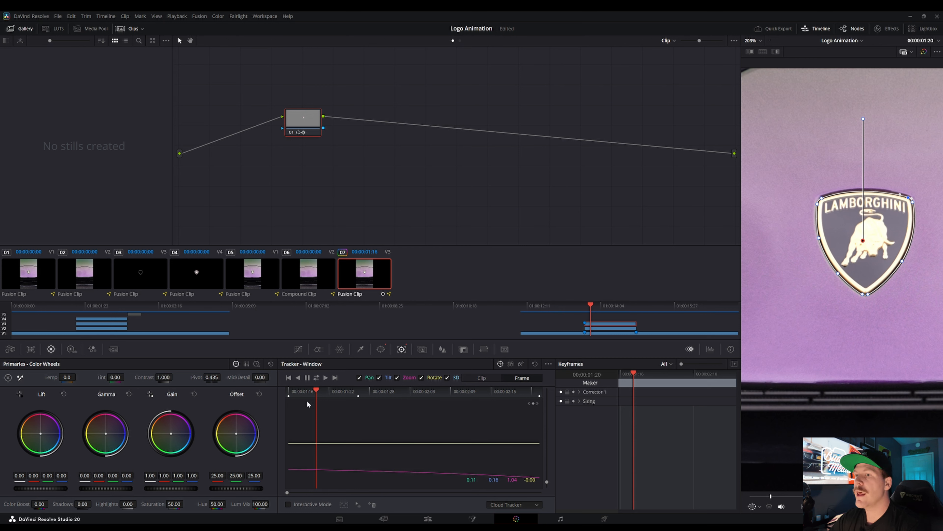
drag(317, 390, 569, 422)
drag(507, 419, 368, 419)
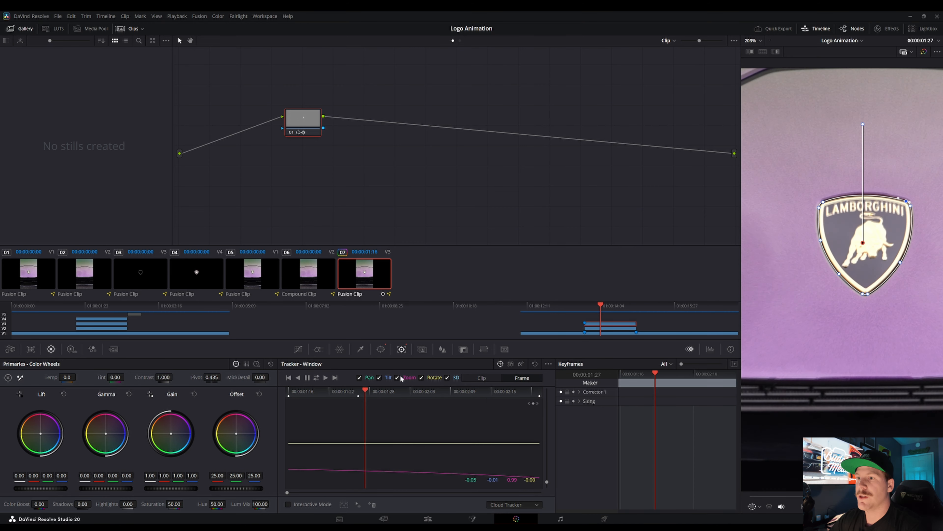
Step: Set the curve window's Inside softness to 0.26
click(381, 348)
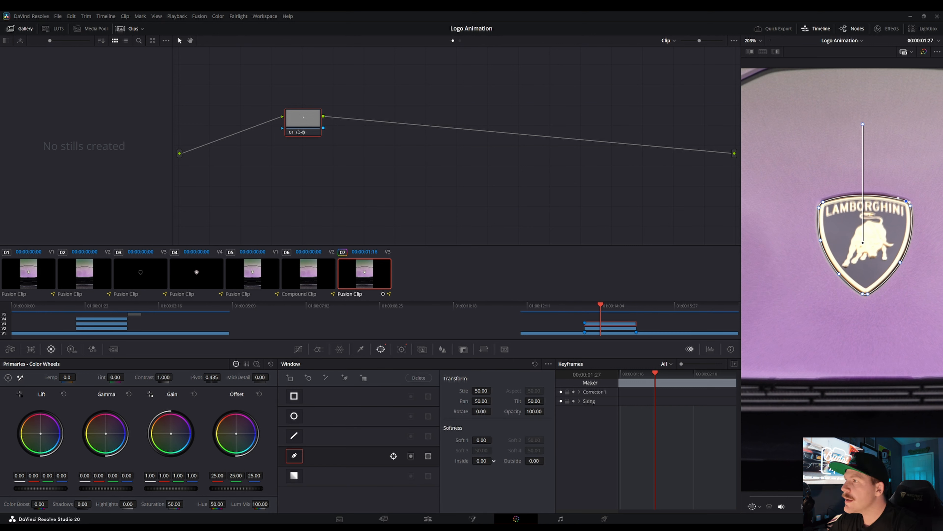
drag(494, 460, 494, 460)
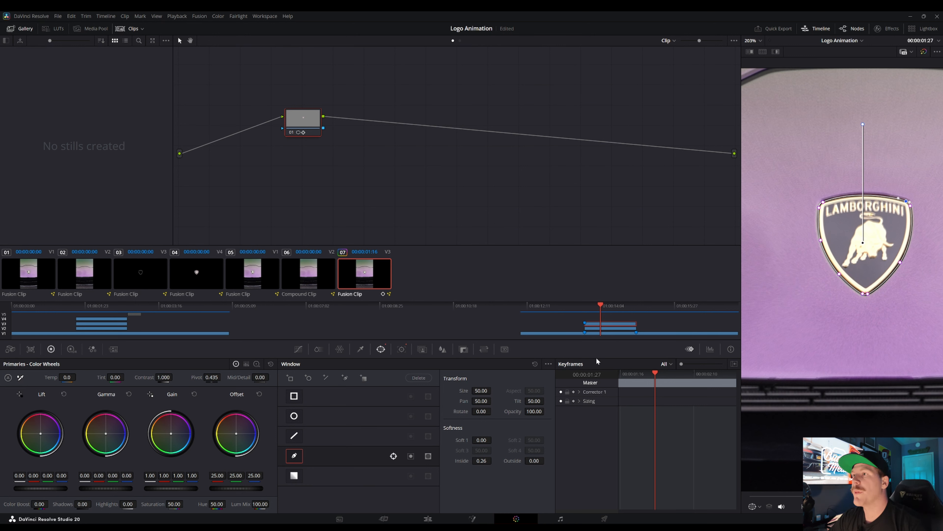
Step: Add an alpha output to the node graph and connect the masked node's alpha to it
scroll(572, 180, down, 1)
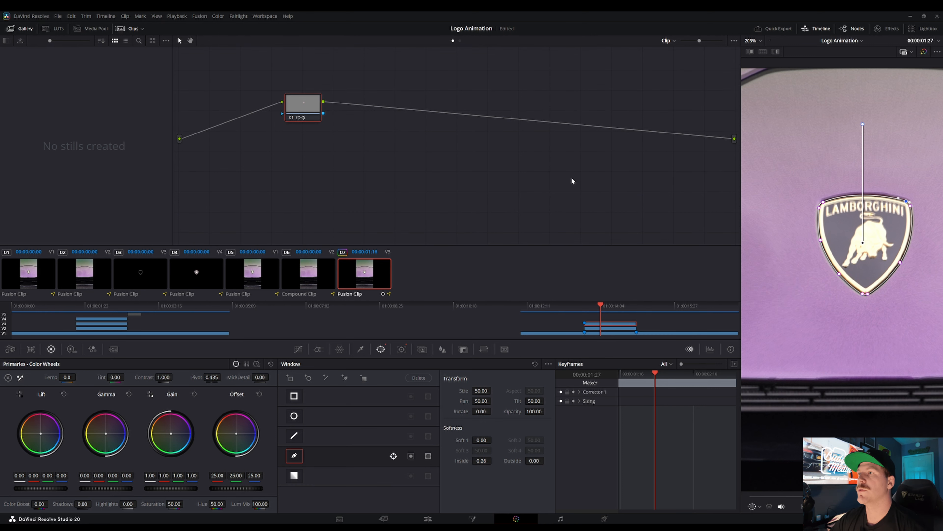
right_click(651, 169)
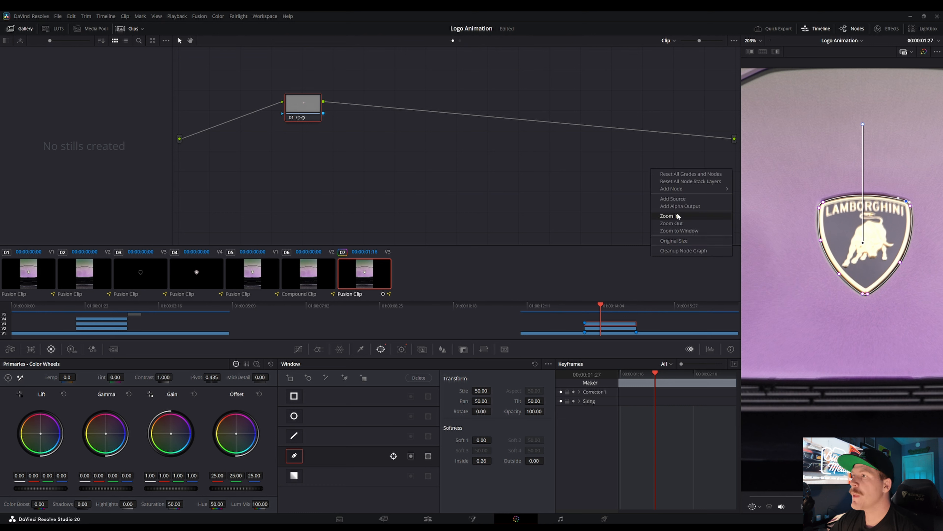
click(696, 208)
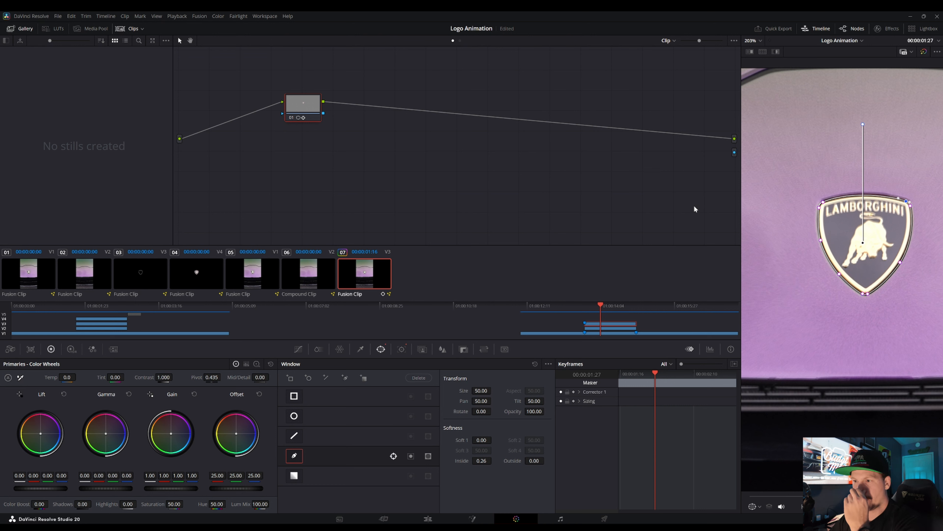
drag(323, 113, 734, 152)
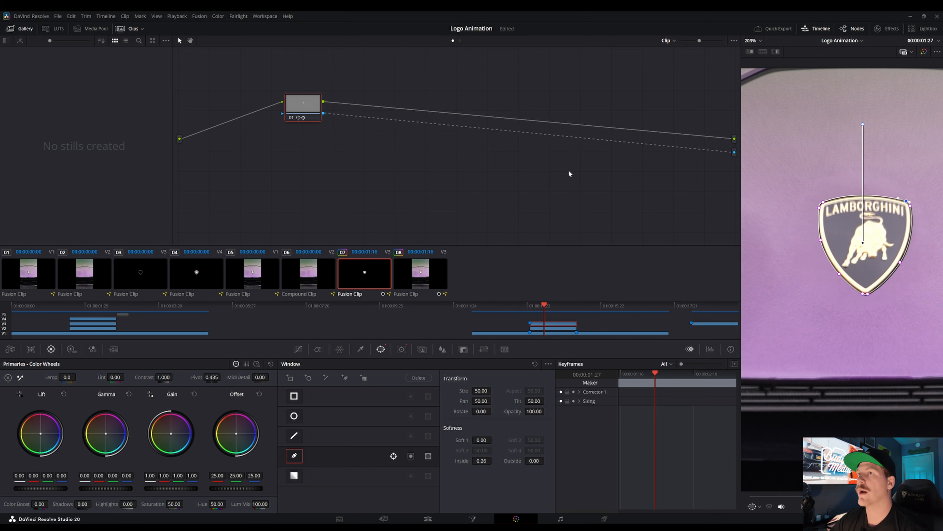
scroll(557, 172, down, 1)
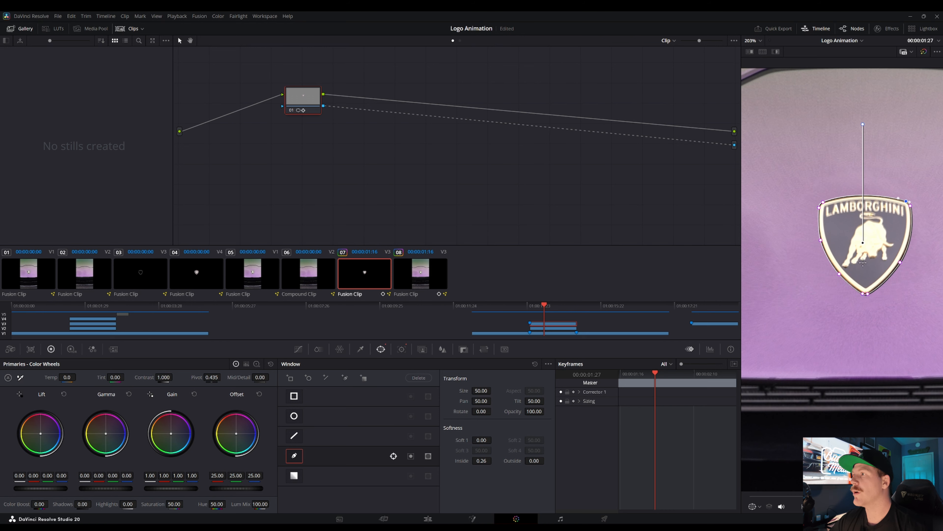
Step: Inspect the isolated logo on the edit timeline with Video 1 and Video 2 temporarily disabled, and re-enable both tracks
click(431, 519)
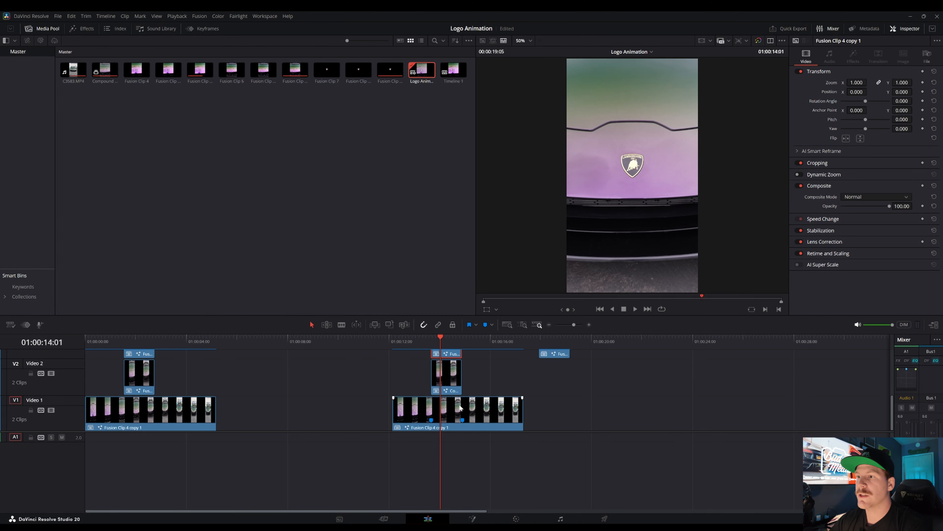
click(52, 410)
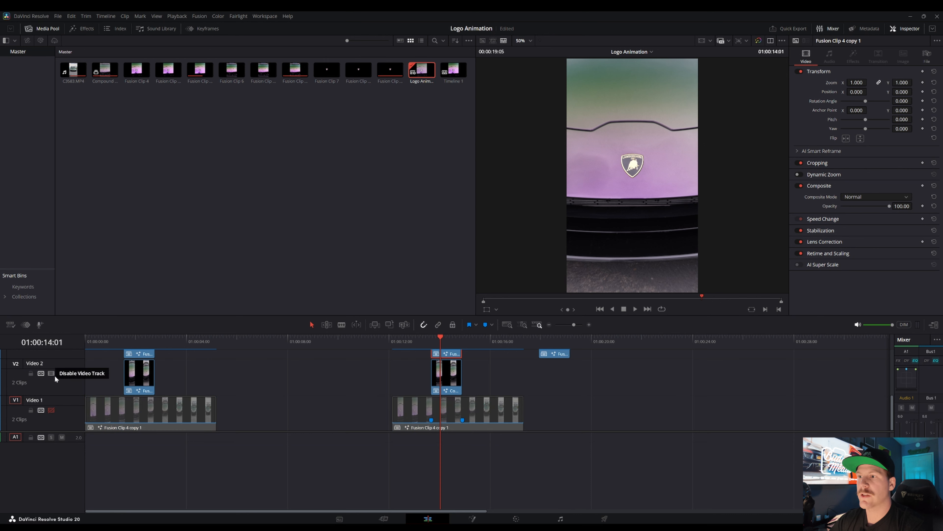
click(52, 374)
scroll(323, 377, up, 3)
scroll(353, 394, down, 3)
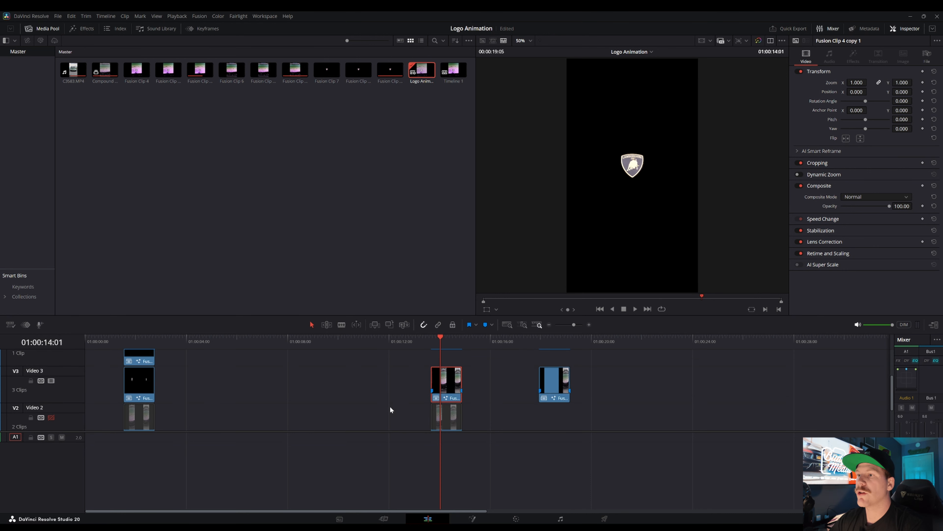
mouse_move(447, 337)
mouse_down()
mouse_move(464, 338)
mouse_move(427, 340)
mouse_move(458, 339)
mouse_move(446, 339)
mouse_move(451, 346)
mouse_up()
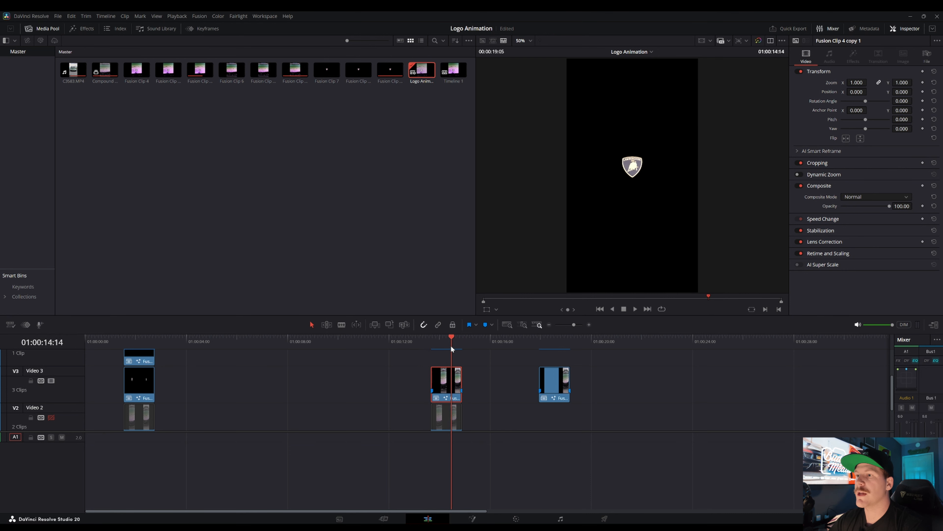
click(51, 414)
scroll(52, 414, down, 2)
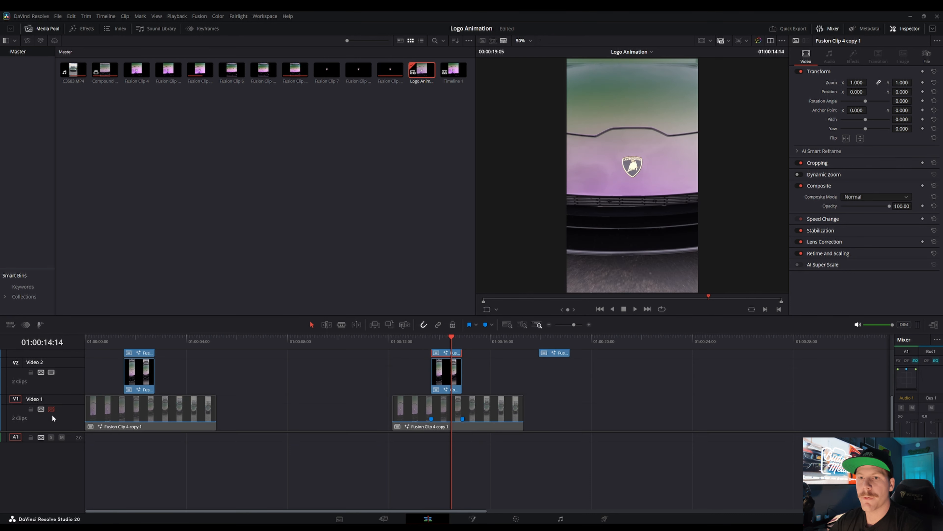
scroll(348, 372, up, 2)
Step: Convert the masked logo clip on Video 3 in the slow-motion section into a compound clip with the default name
right_click(439, 397)
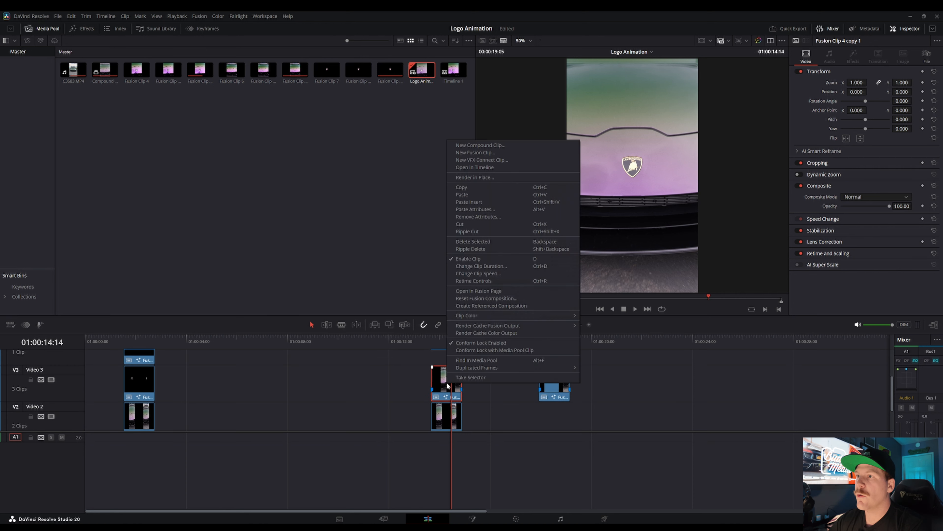
click(484, 142)
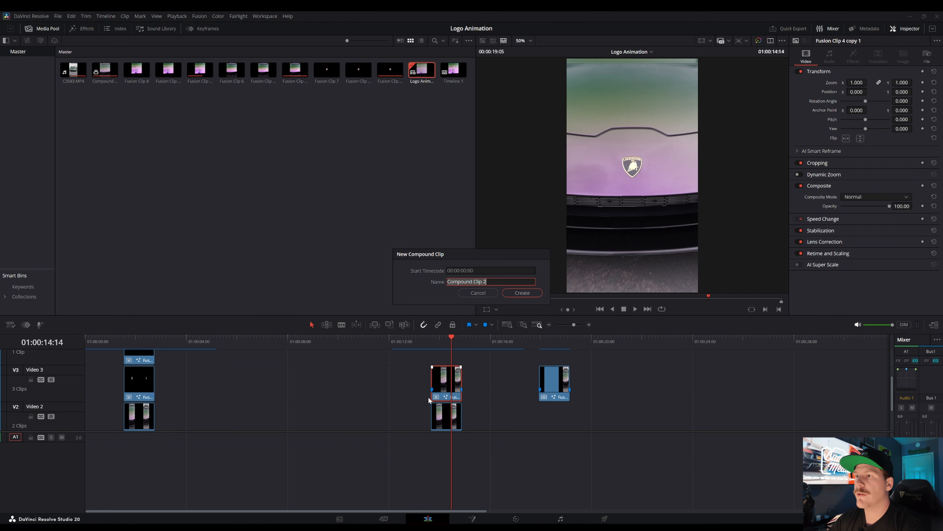
click(521, 292)
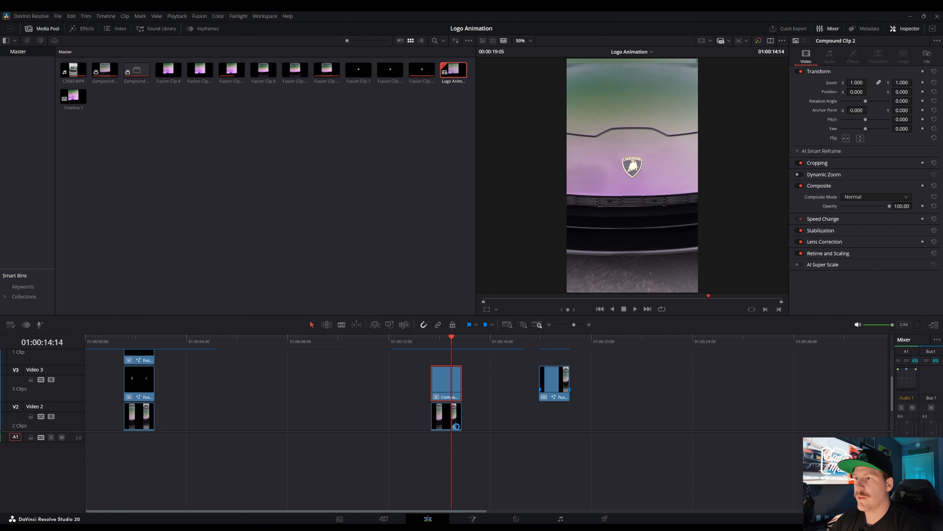
Step: Open the logo compound clip in Fusion and insert a Transform node between MediaIn1 and MediaOut1
right_click(448, 389)
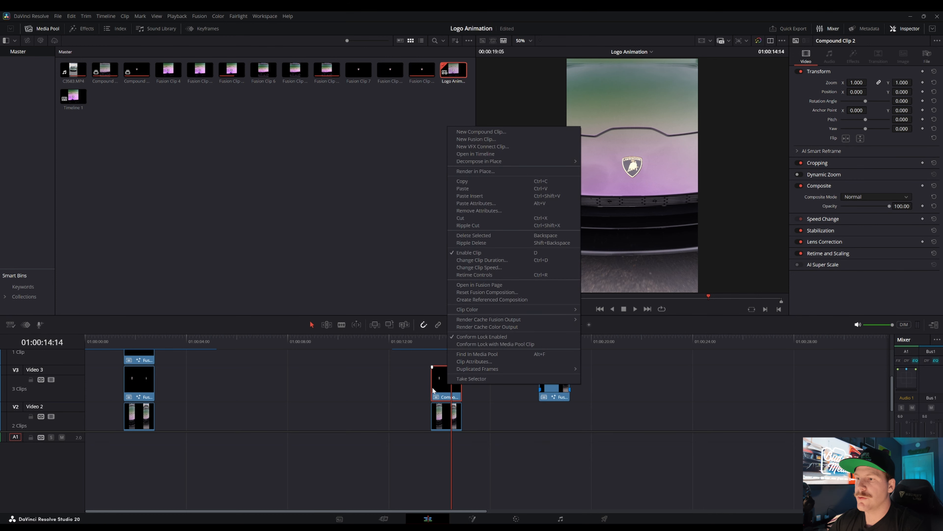
click(477, 488)
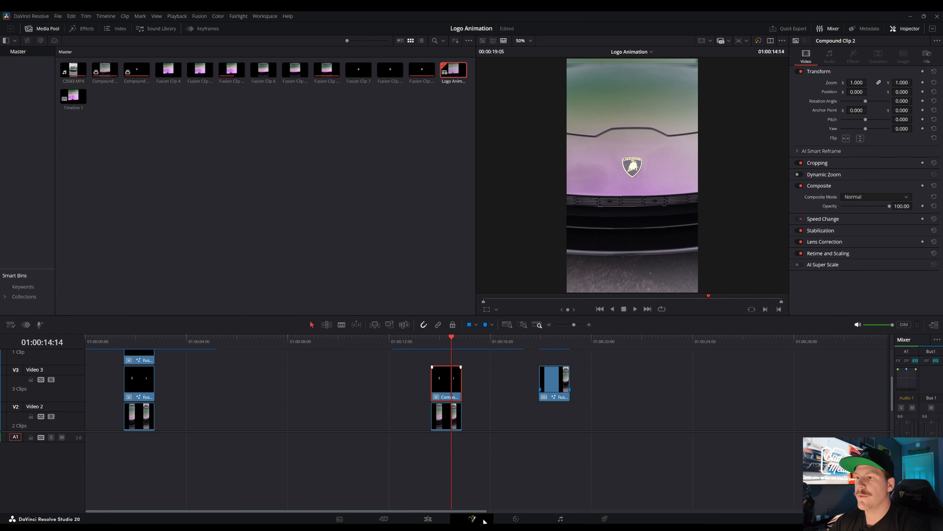
click(484, 517)
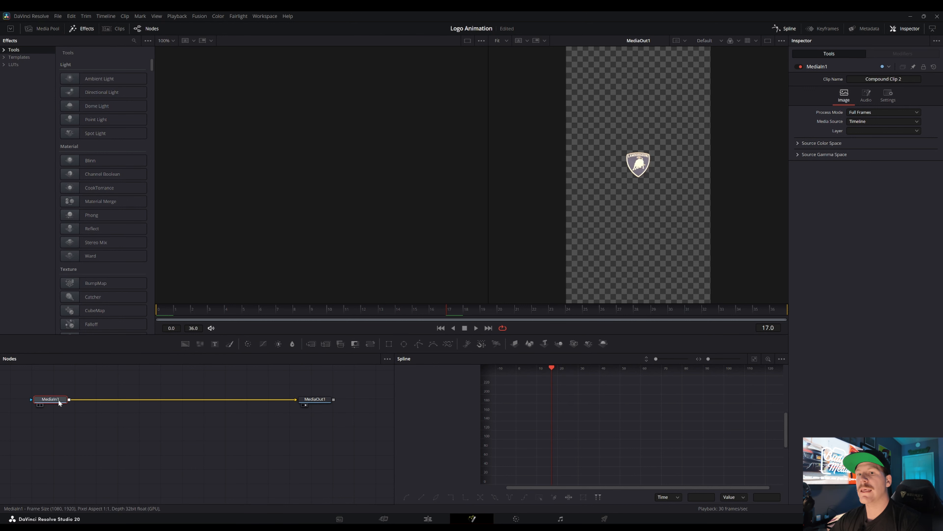
key(shift+space)
text(tran)
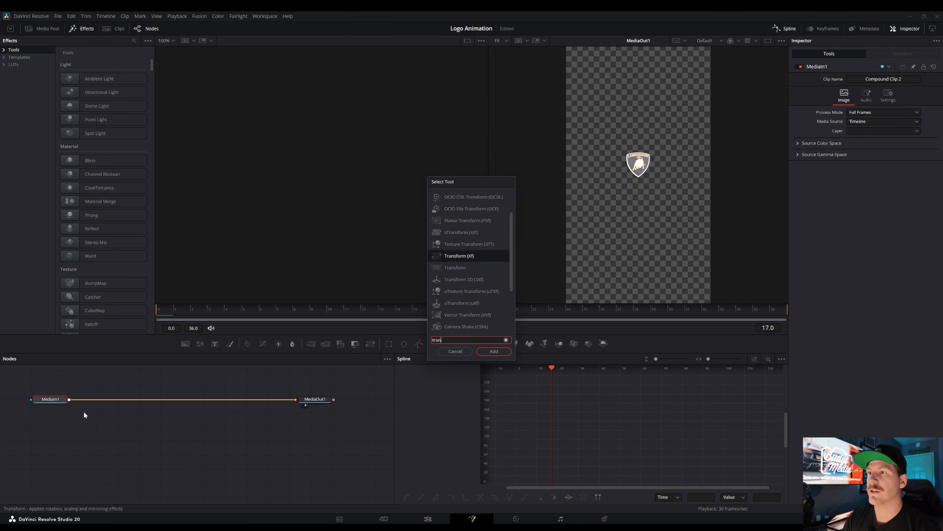
key(Return)
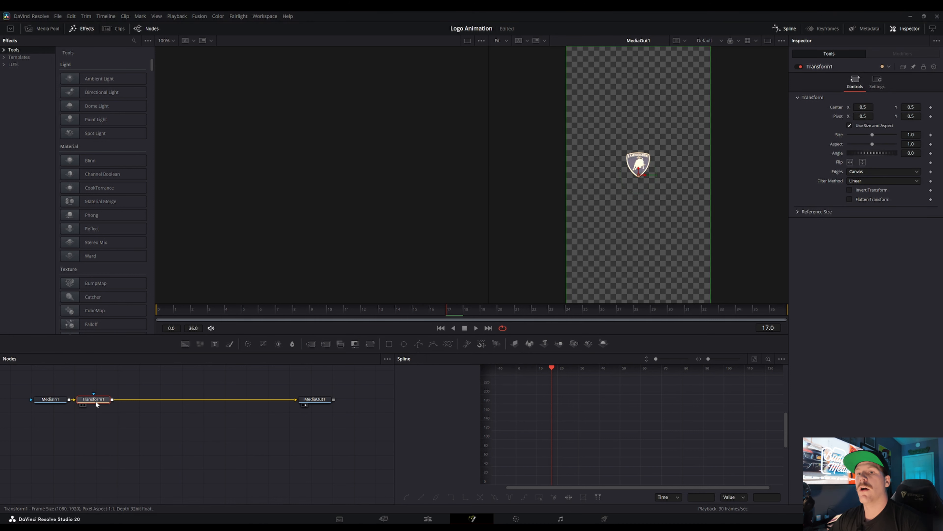
drag(95, 401, 109, 403)
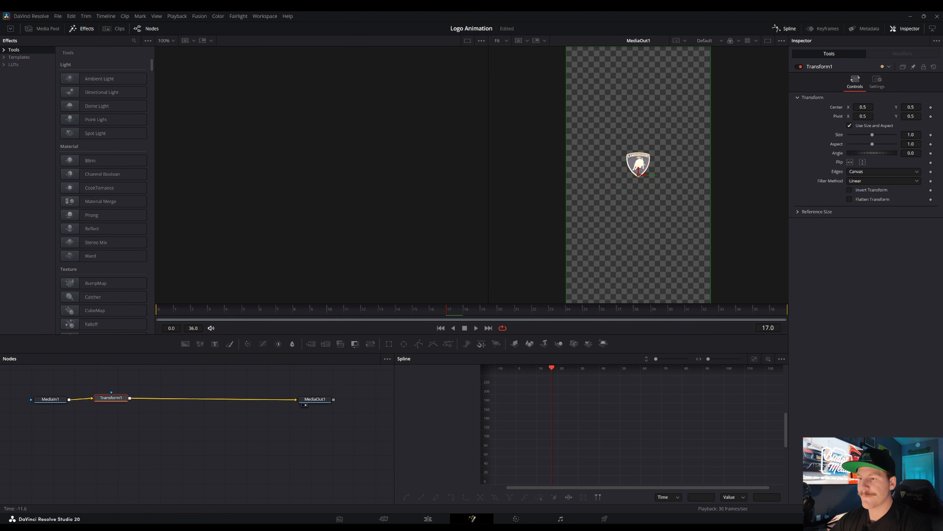
Step: Check the logo clip's place on the edit timeline and set the Fusion playhead to frame 0
click(438, 521)
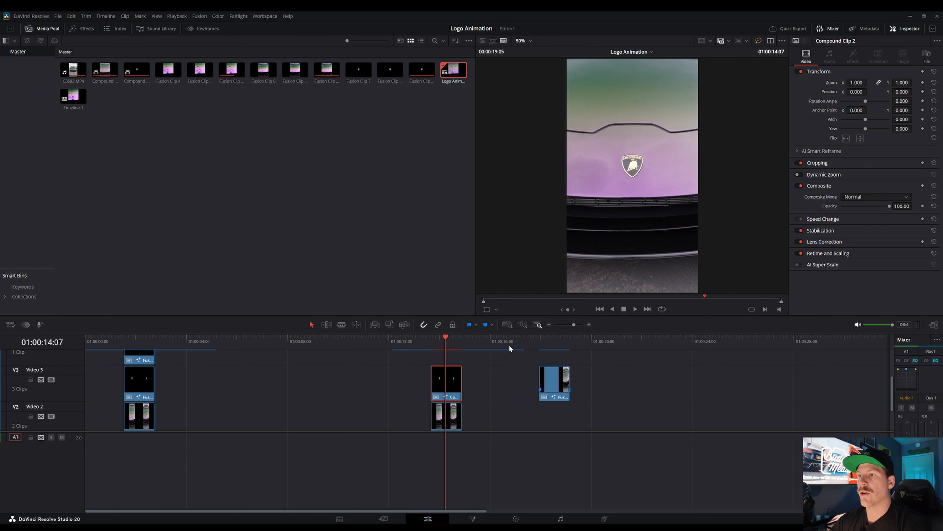
click(478, 518)
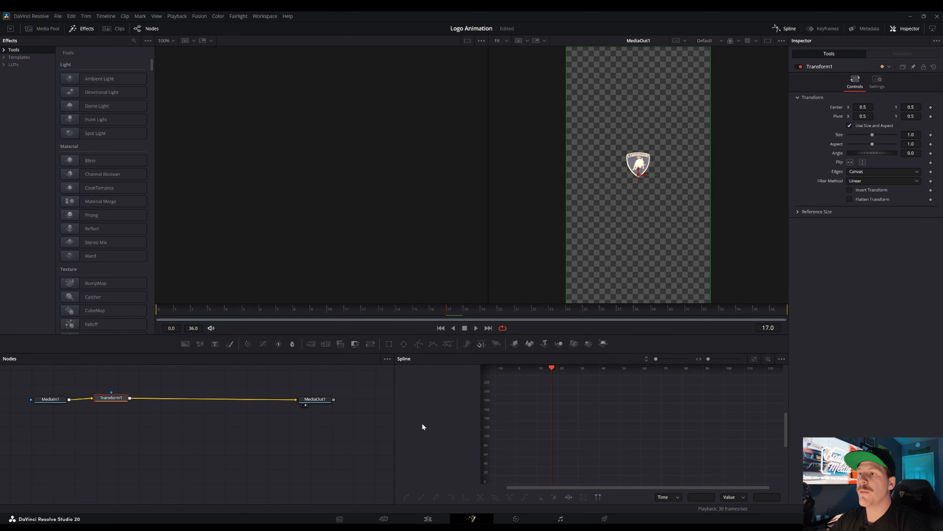
drag(457, 321, 164, 317)
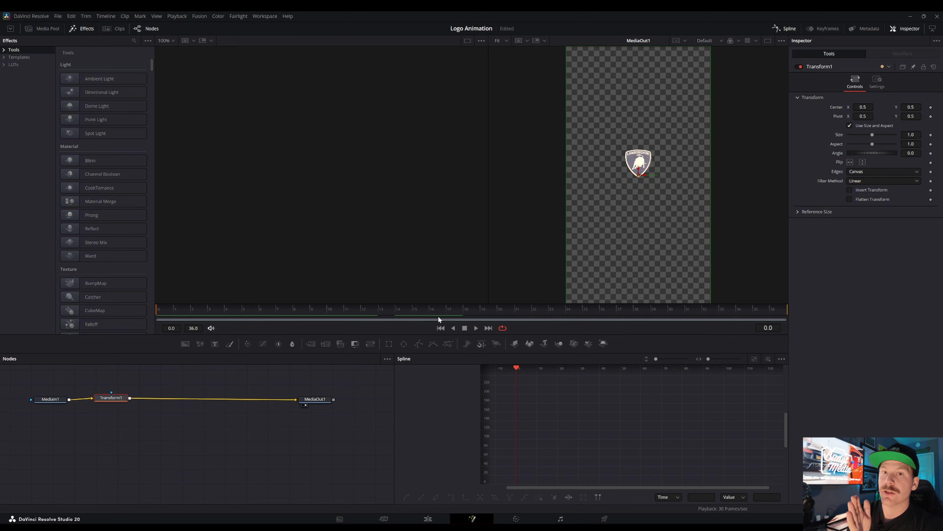
Step: Keyframe the Transform1 node's Size at 1.0 on frame 0 and again on frame 36
drag(685, 307, 870, 298)
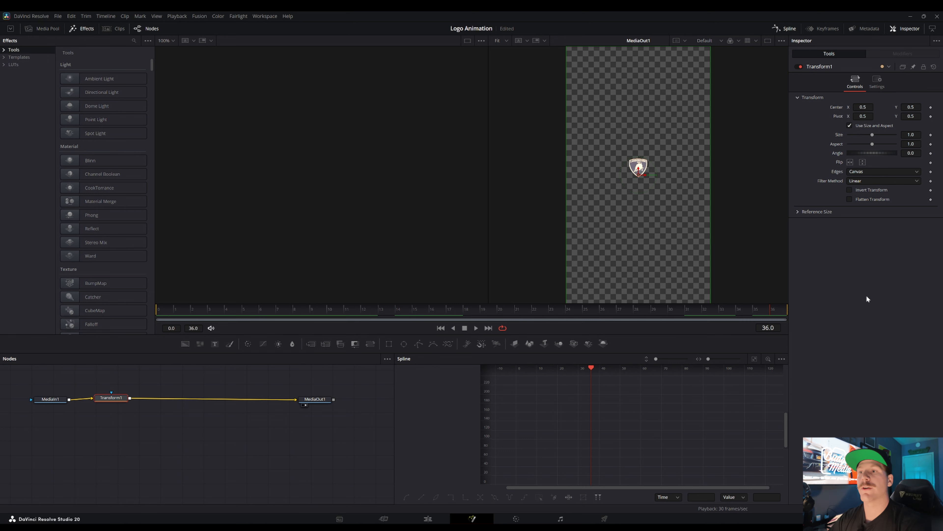
click(167, 315)
drag(109, 399, 106, 403)
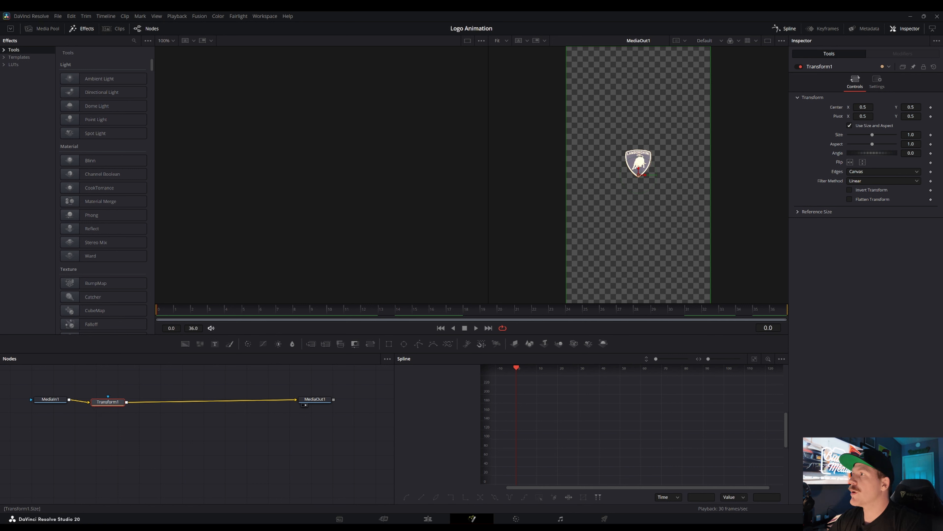
click(931, 135)
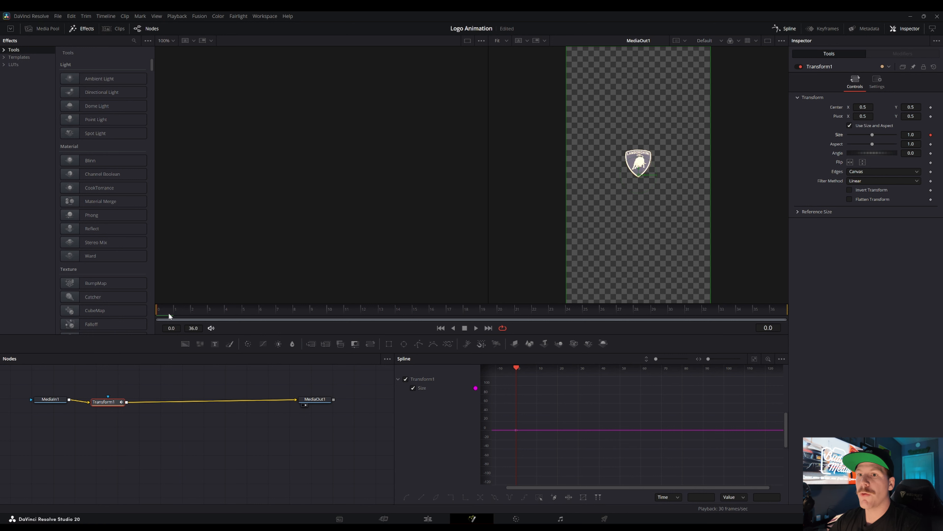
drag(169, 311, 805, 329)
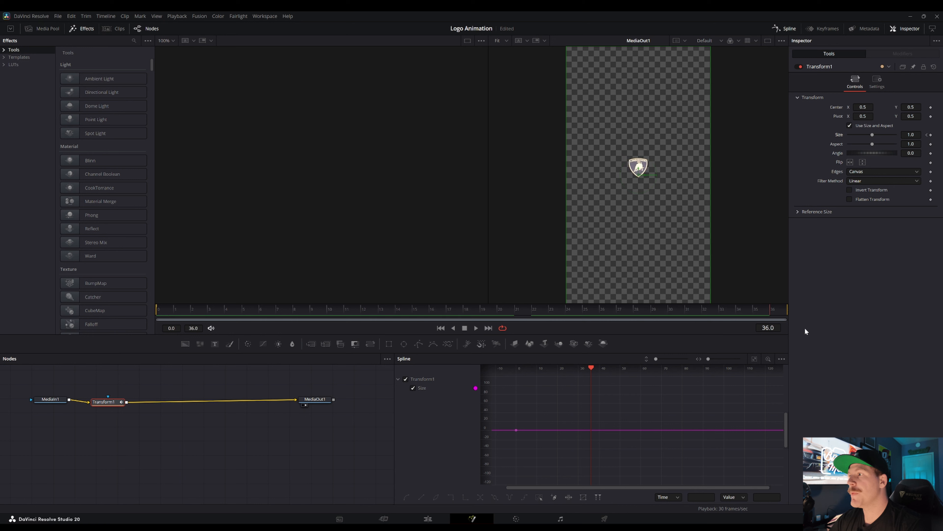
click(931, 134)
key(space)
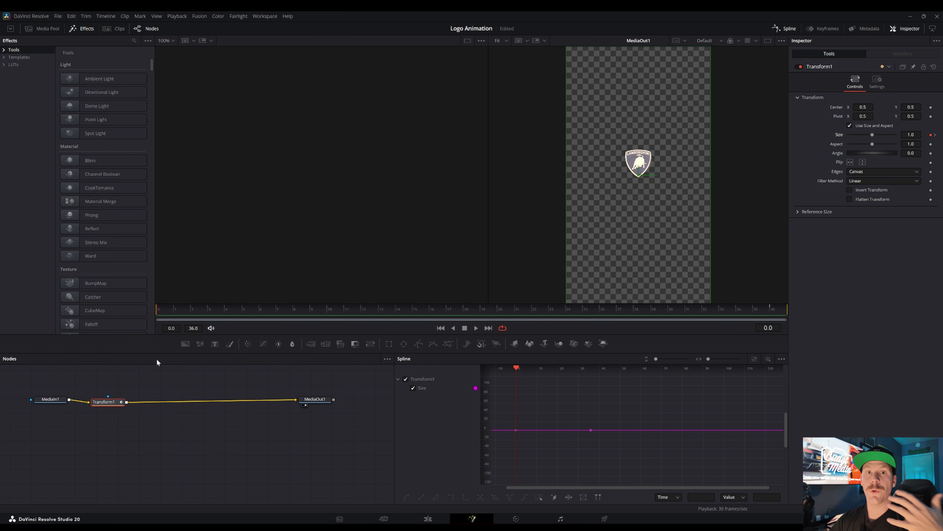
Step: Switch to a single viewer showing MediaOut1 and keep the Spline editor open beside the node graph
key(space)
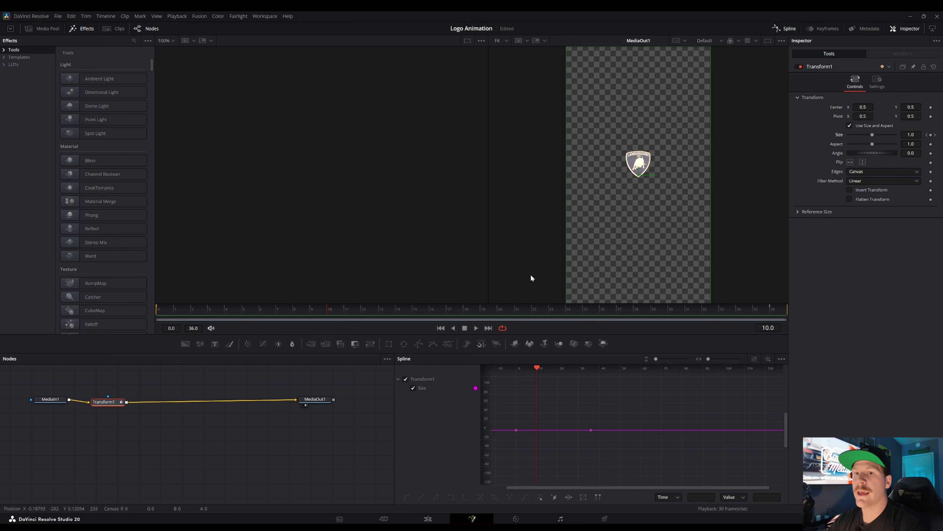
drag(110, 402, 121, 399)
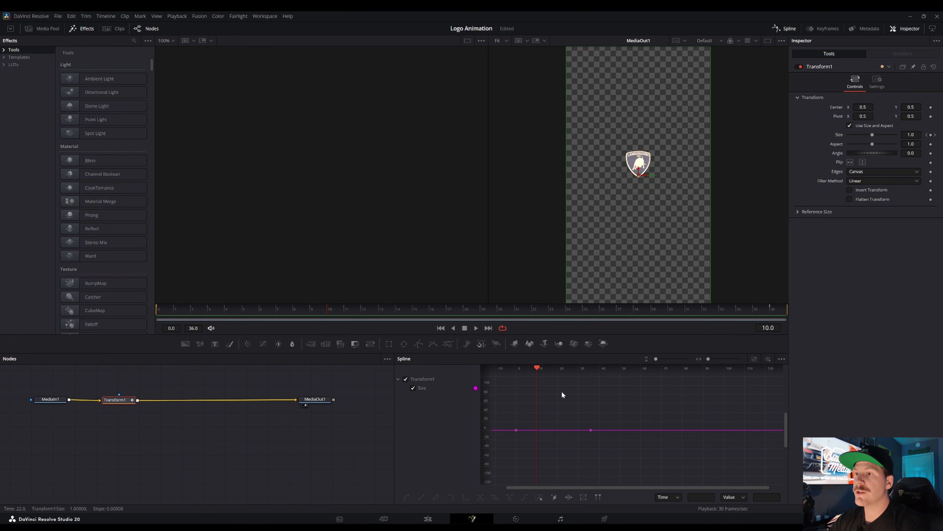
click(782, 30)
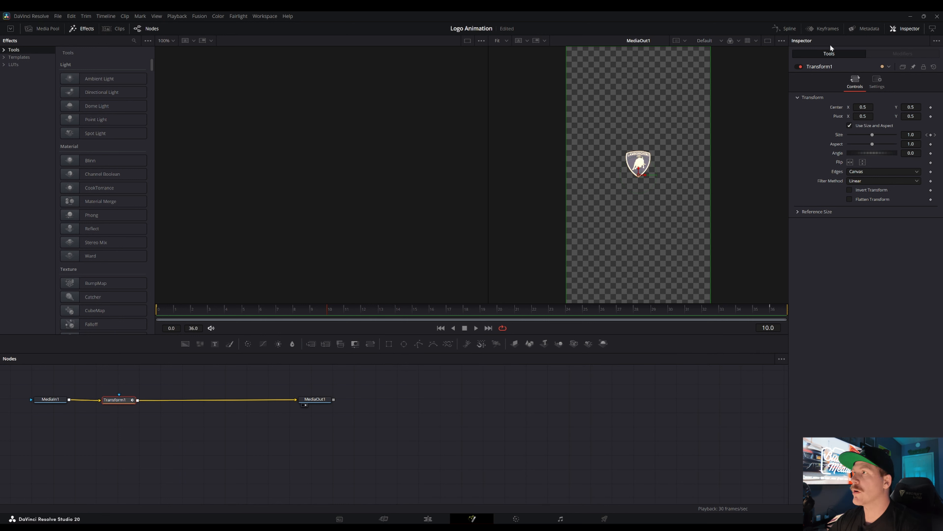
click(788, 30)
click(768, 40)
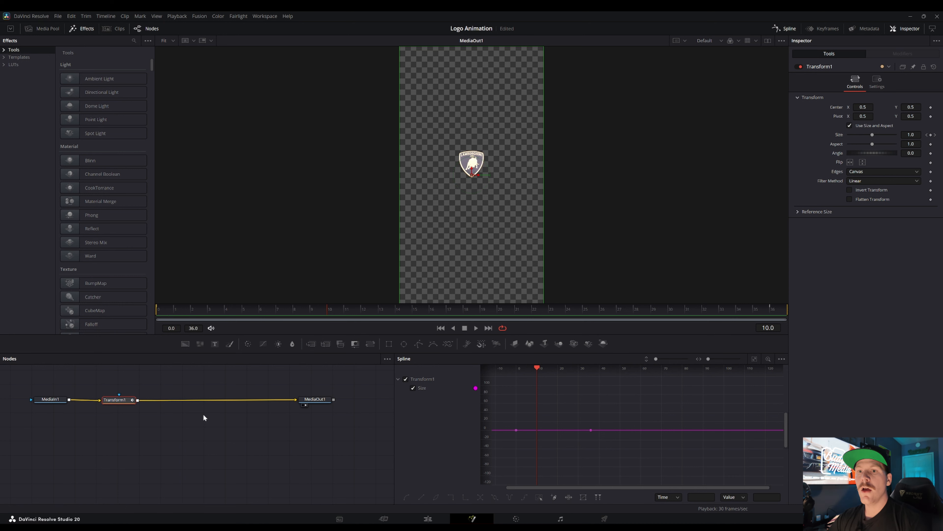
drag(115, 401, 106, 400)
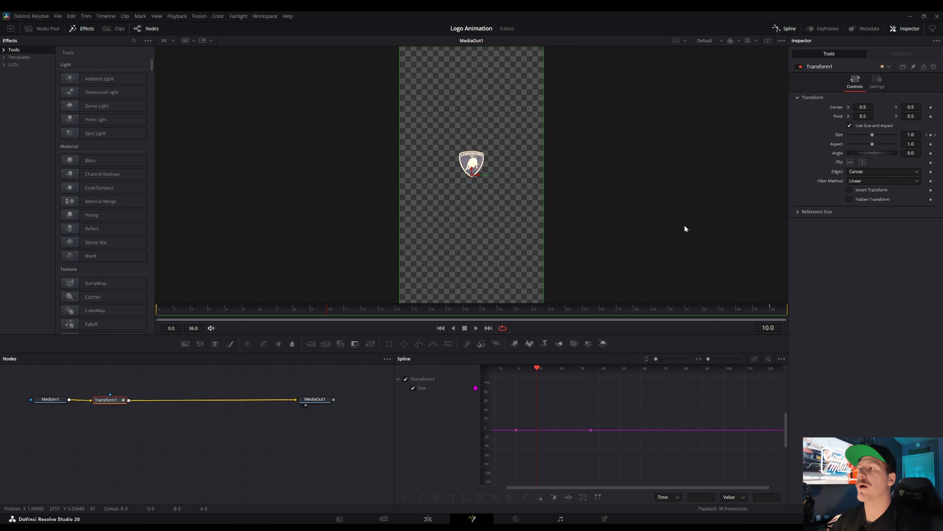
Step: Add a Size keyframe of 1.8 to Transform1 at frame 10
click(775, 311)
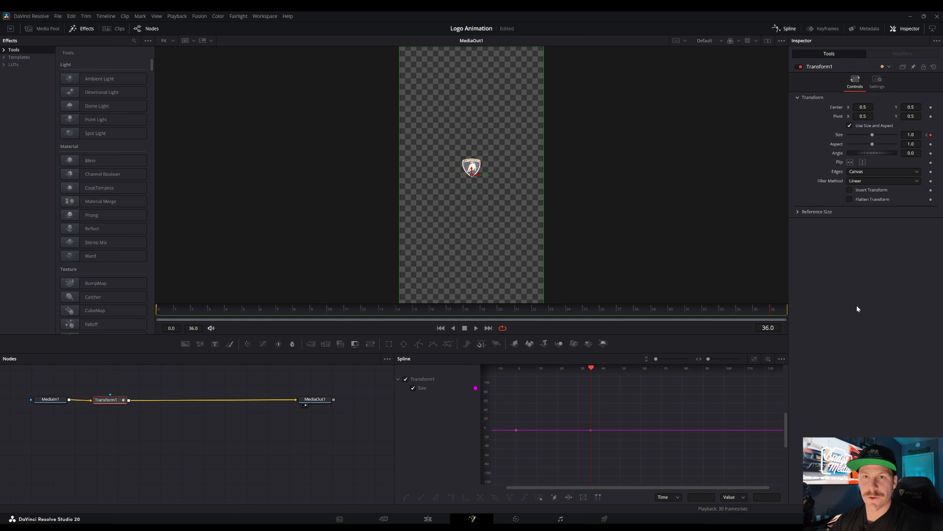
click(336, 309)
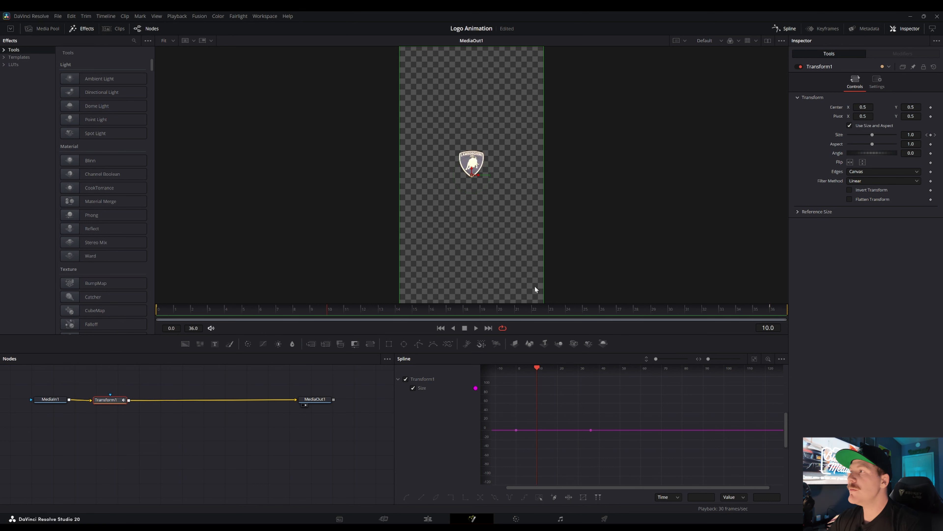
click(931, 135)
drag(911, 135, 939, 135)
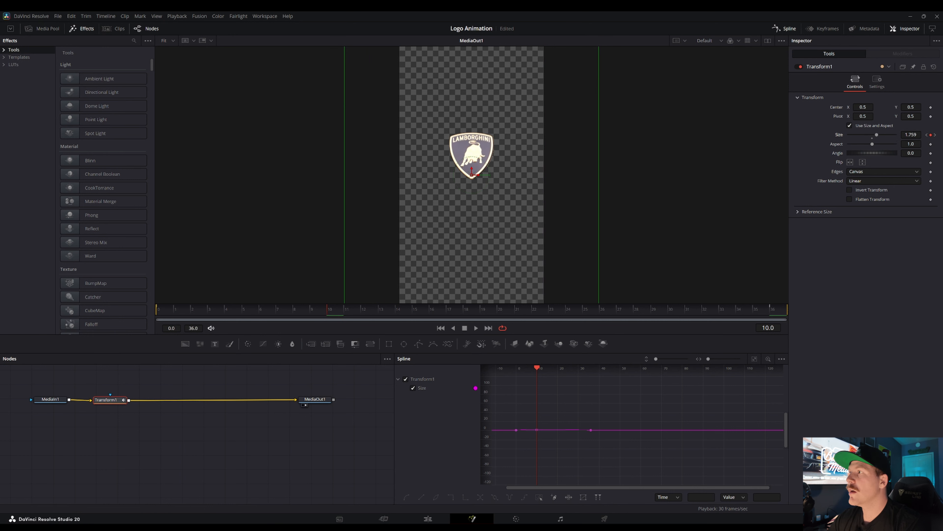
double_click(916, 135)
text(1.8)
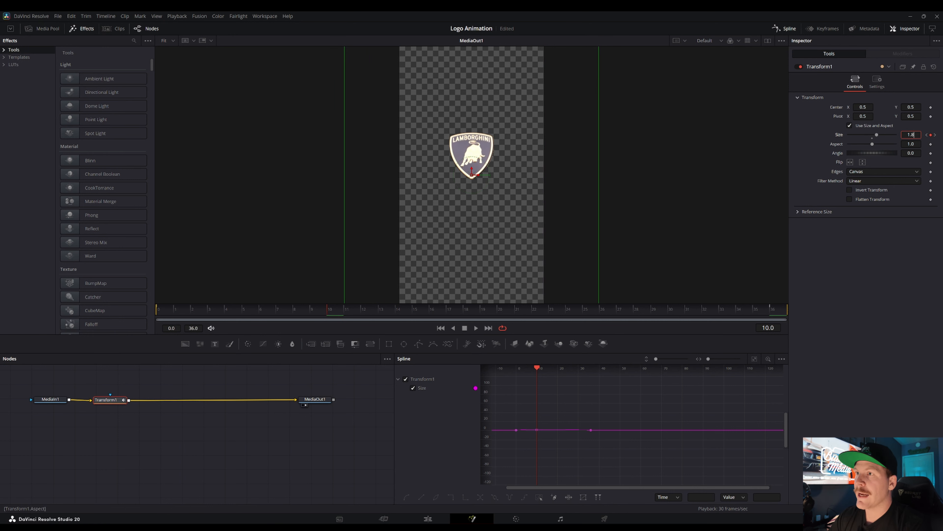
key(Tab)
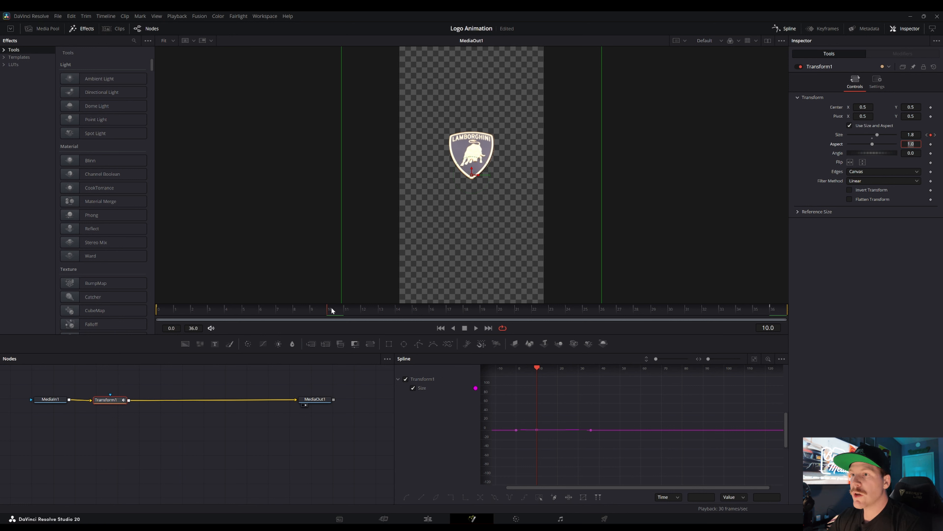
Step: Add a Size keyframe of 1.8 to Transform1 at frame 33
drag(329, 310, 720, 318)
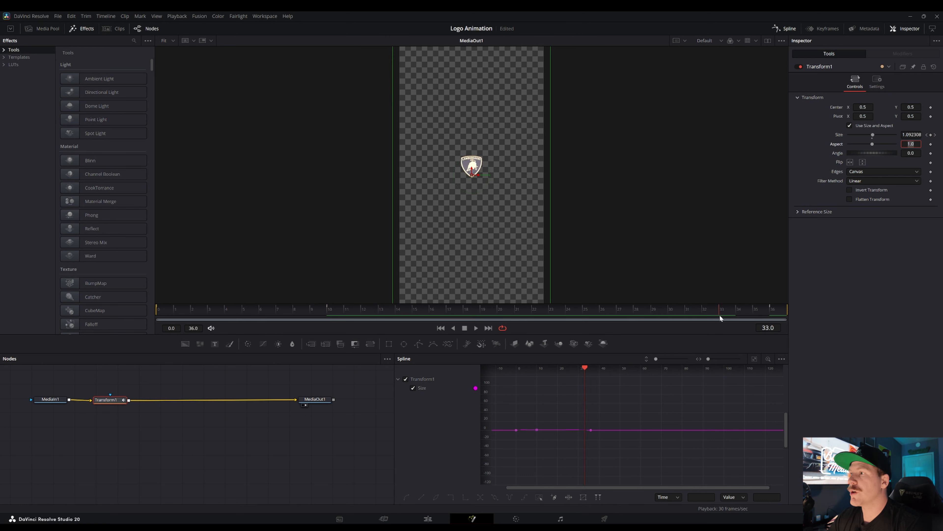
click(931, 135)
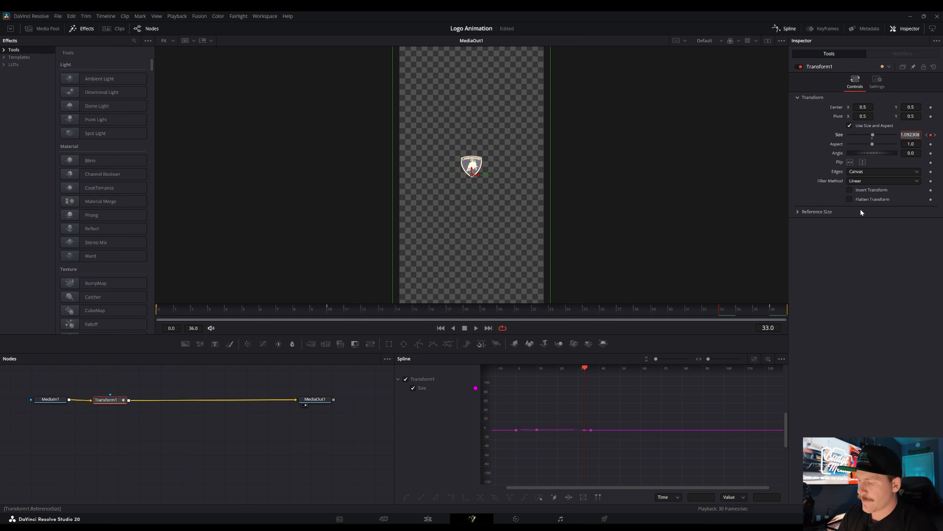
text(1.8)
key(Tab)
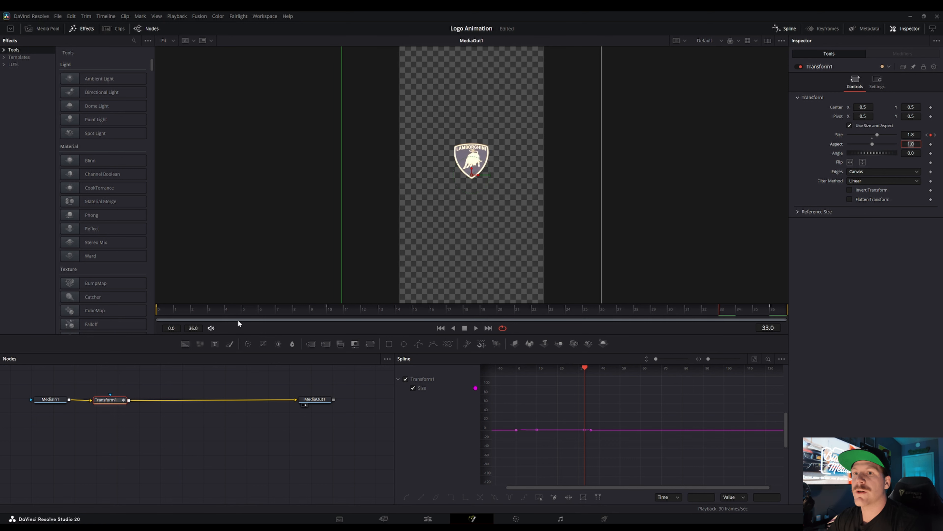
Step: Preview the logo's size animation by scrubbing it in Fusion and playing the slow-motion section on the edit timeline
mouse_move(160, 313)
mouse_down()
mouse_move(791, 327)
mouse_move(699, 317)
mouse_move(330, 321)
mouse_move(569, 341)
mouse_move(423, 342)
mouse_move(493, 348)
mouse_move(429, 352)
mouse_move(522, 358)
mouse_move(381, 370)
mouse_move(444, 373)
mouse_up()
click(428, 519)
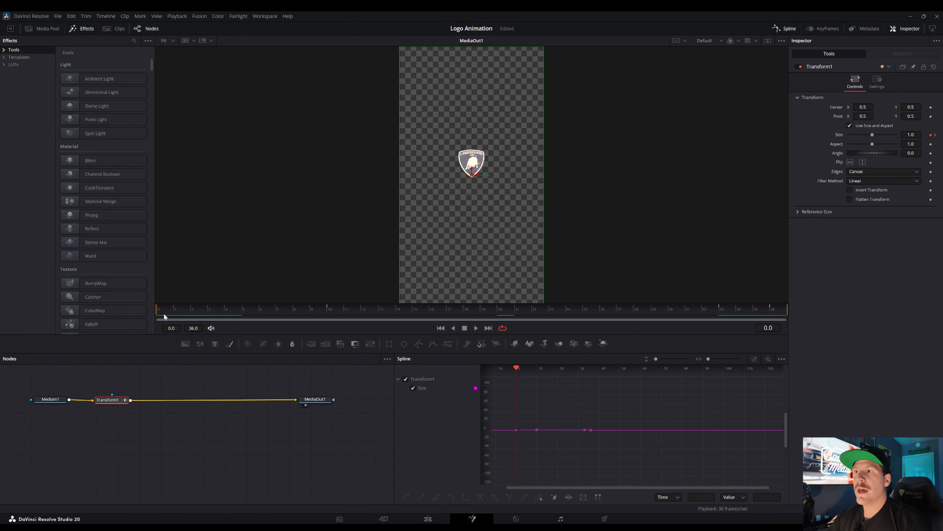
drag(164, 312, 782, 321)
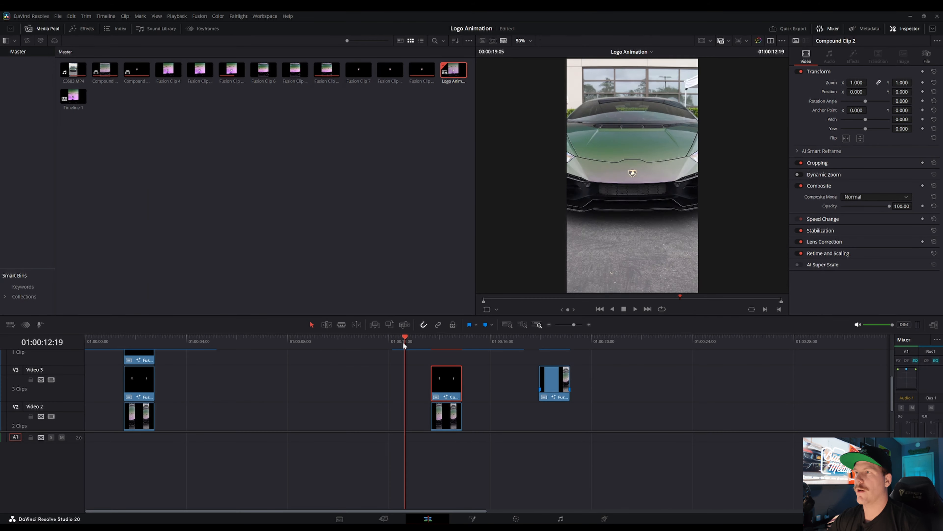
key(space)
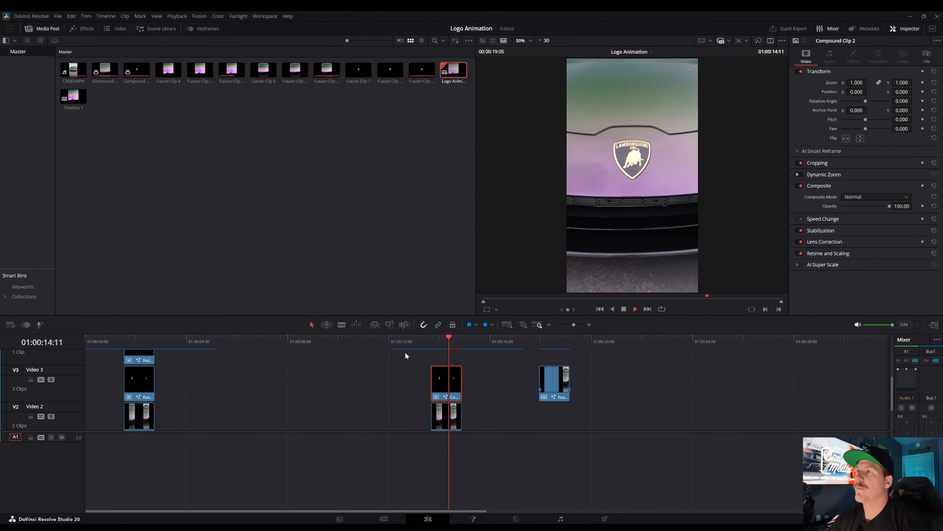
key(space)
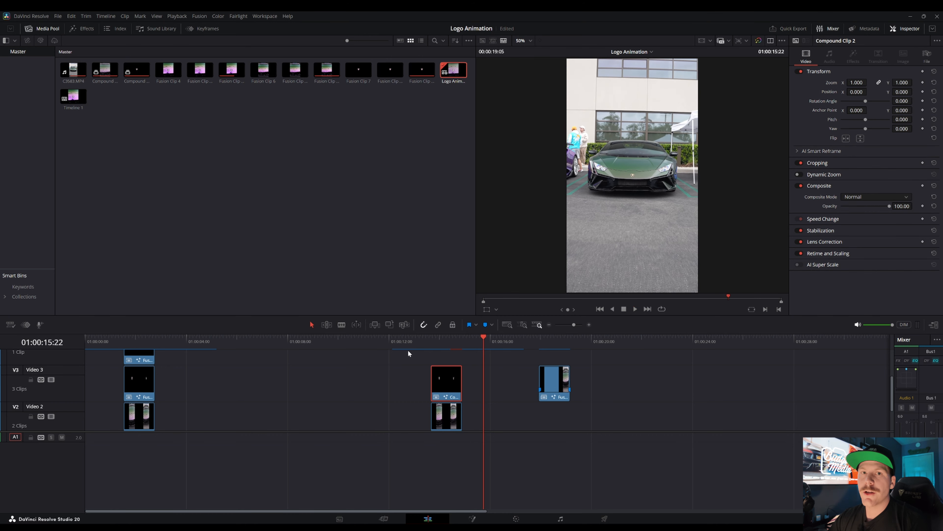
Step: Play the finished logo effect near the timeline's start and compare it with the newly animated compound clip
click(108, 338)
key(space)
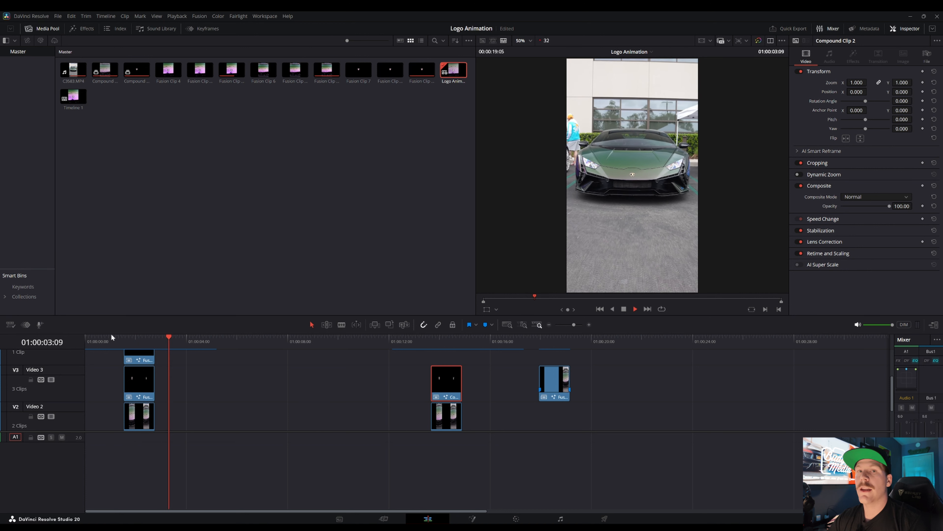
key(space)
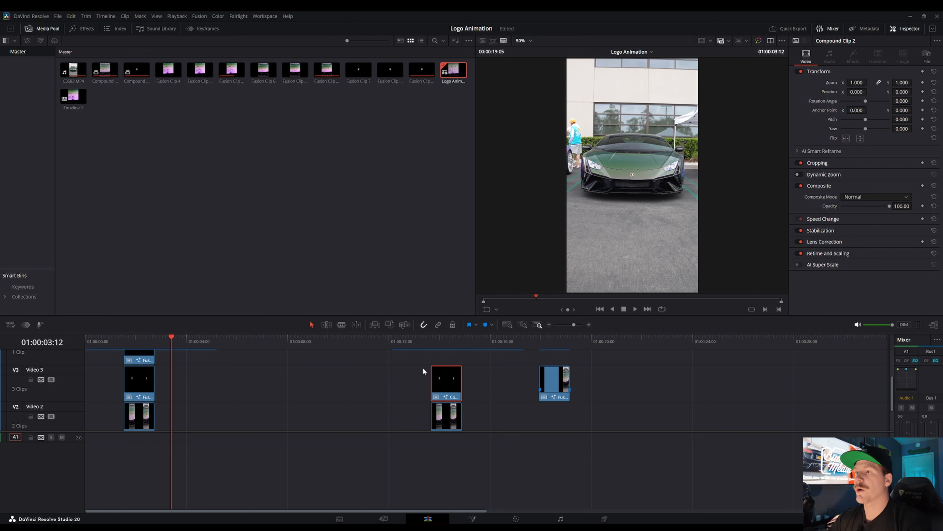
click(447, 345)
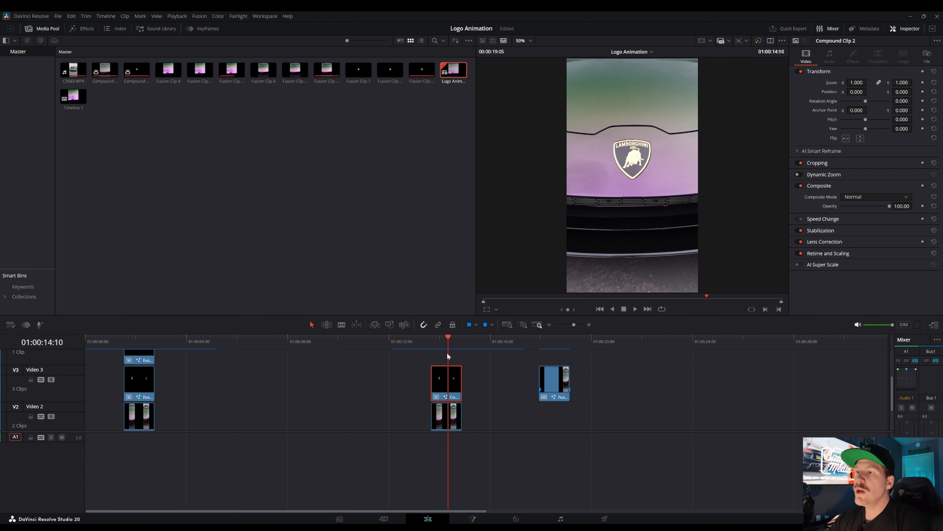
click(131, 347)
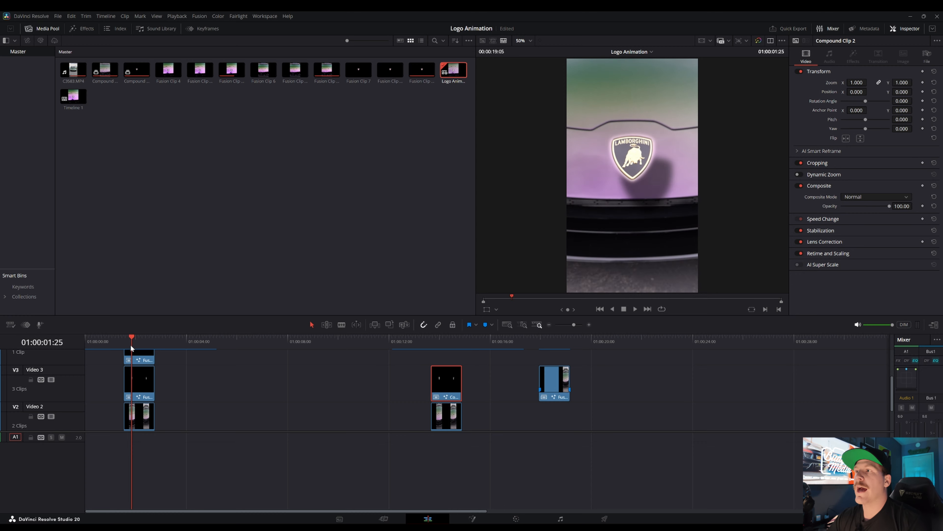
key(space)
drag(133, 347, 114, 349)
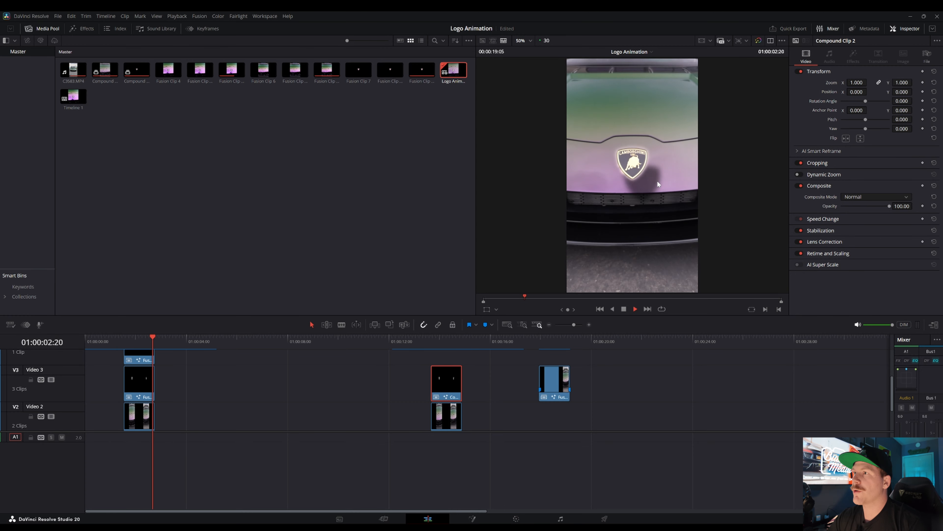
key(space)
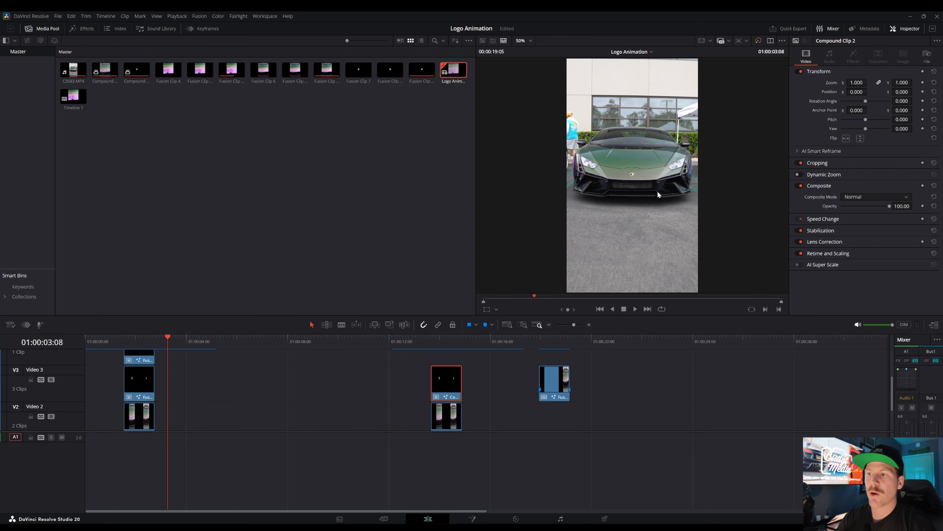
Step: Reopen the logo compound clip on Video 3 in Fusion and place the playhead on the frame 10 keyframe
click(435, 338)
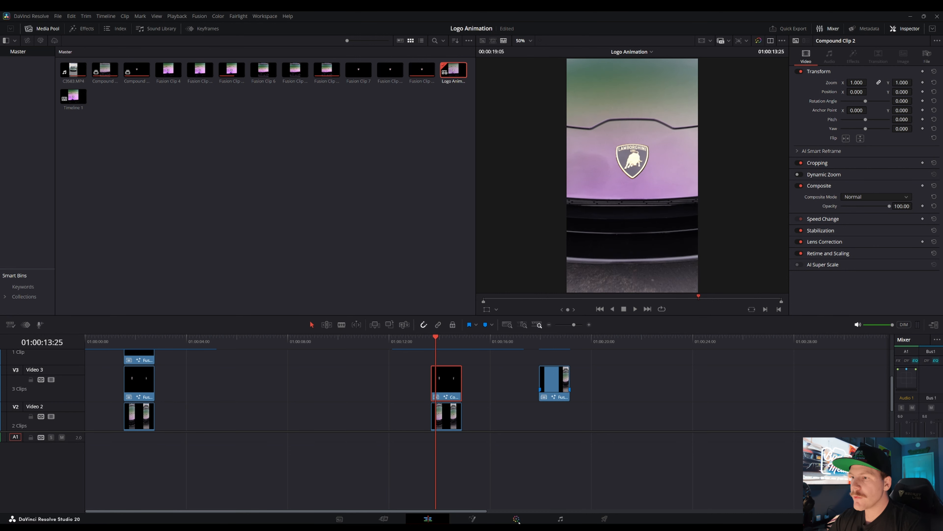
click(472, 518)
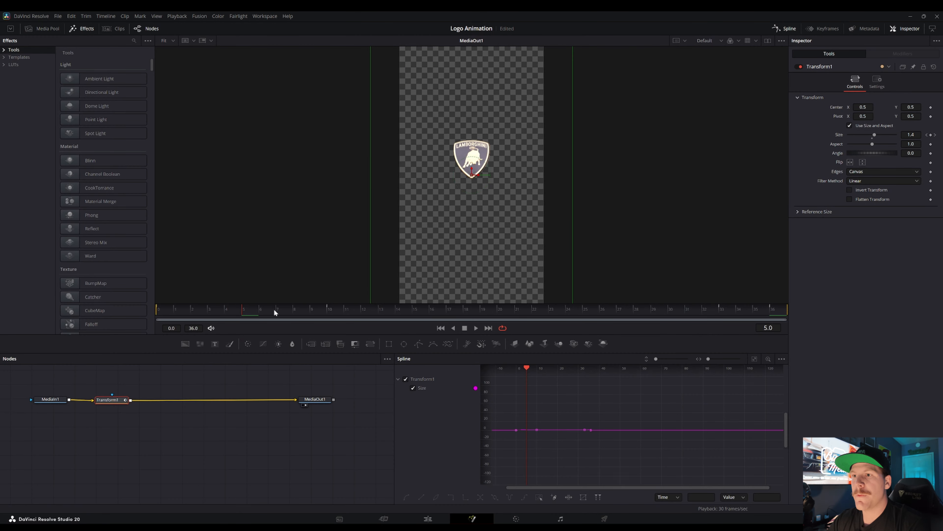
click(329, 310)
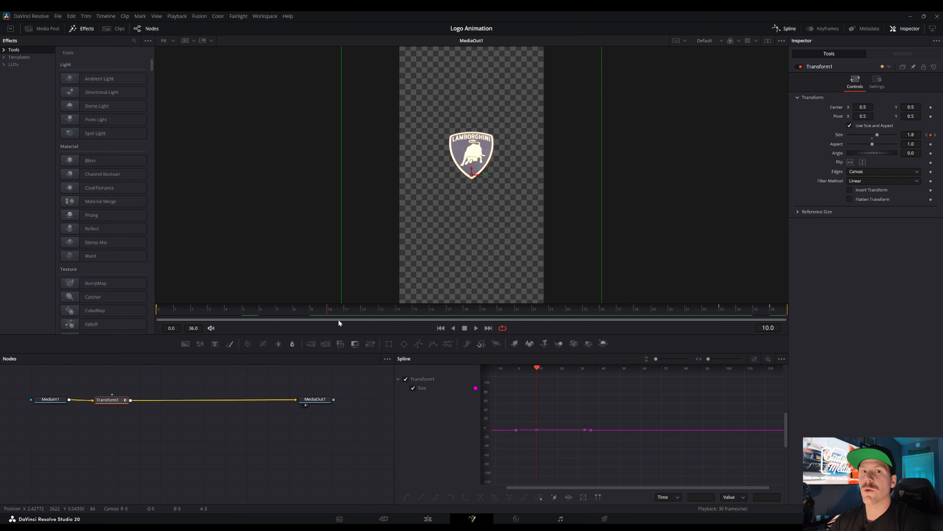
mouse_move(338, 318)
mouse_down()
mouse_move(283, 314)
mouse_move(349, 313)
mouse_move(326, 312)
mouse_up()
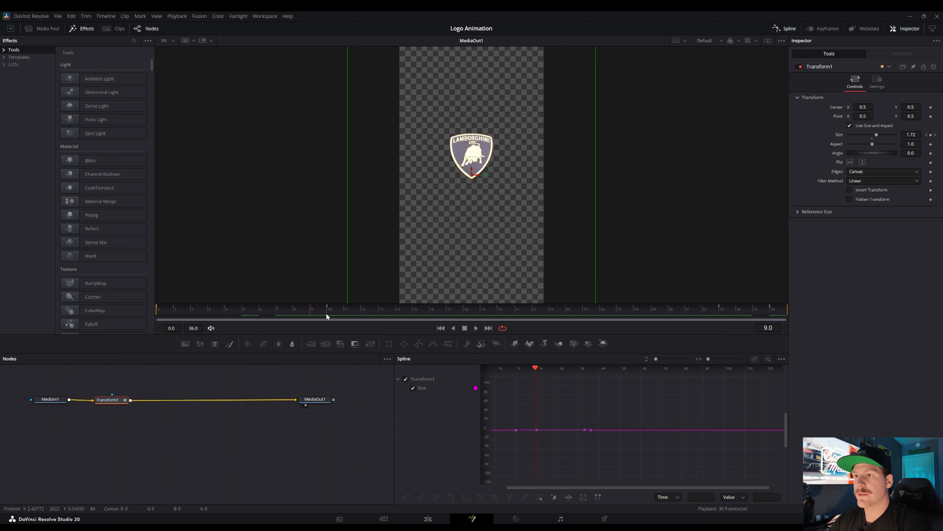
click(326, 313)
Step: Smooth all of Transform1's Size keyframes in the spline graph, checking the curve up to frame 28
click(755, 358)
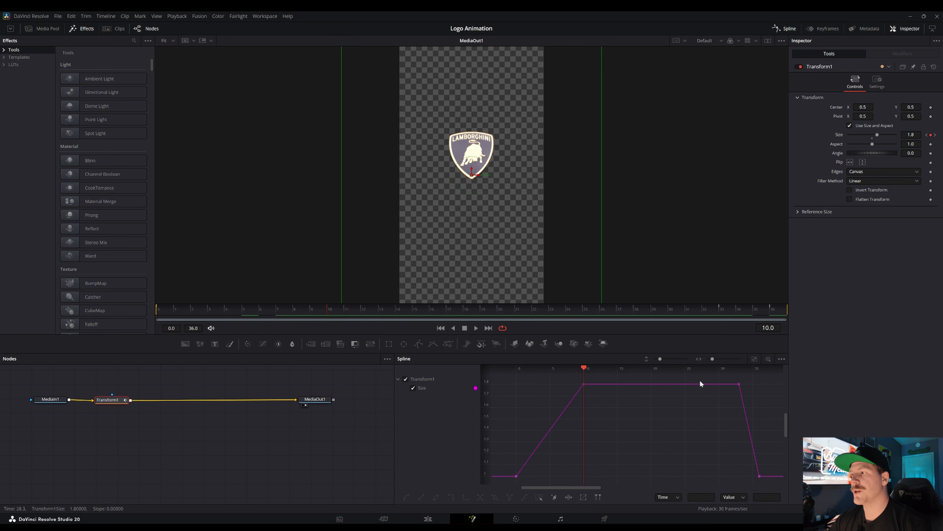
scroll(688, 417, down, 5)
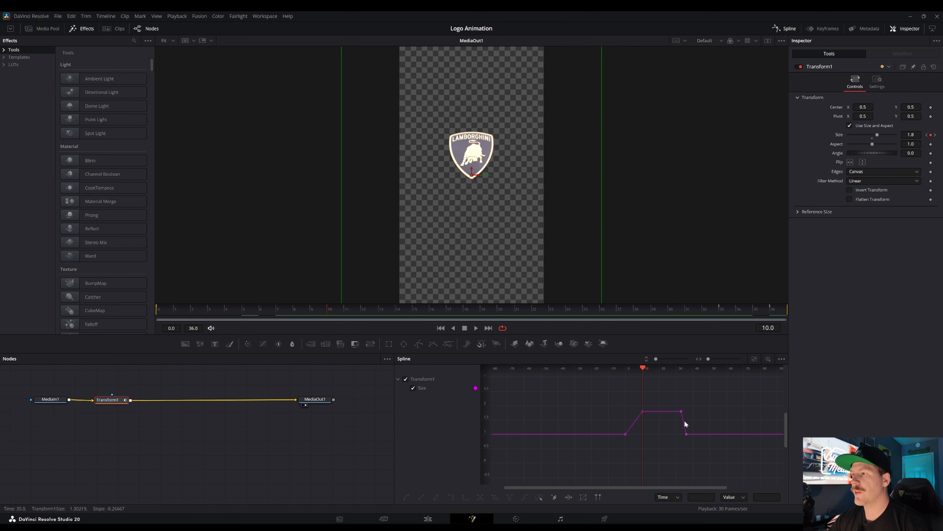
scroll(697, 442, up, 3)
drag(698, 448, 561, 387)
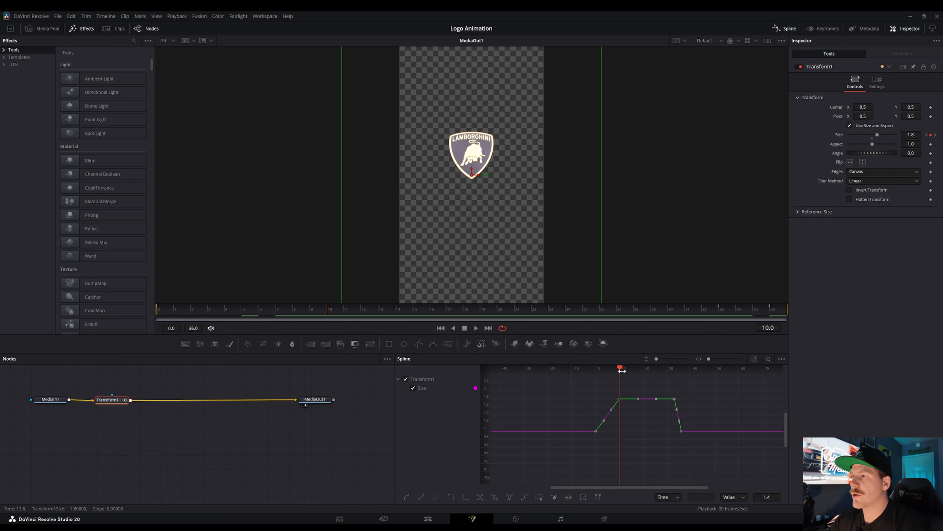
drag(621, 367, 663, 383)
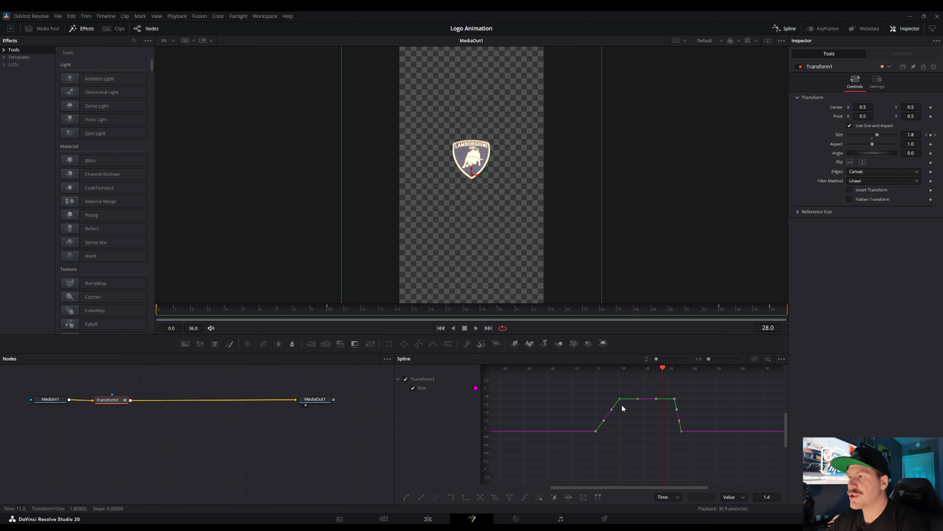
key(s)
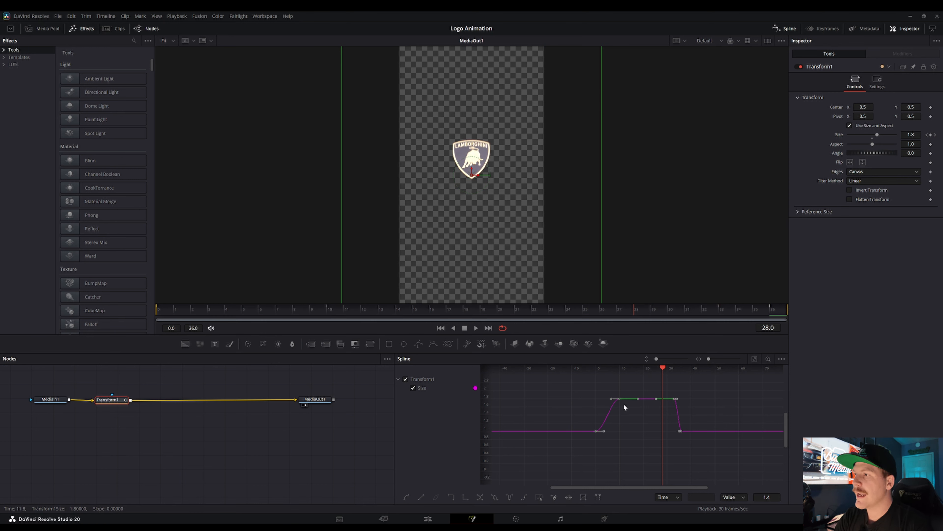
Step: Reapply smoothing to the Size keyframes, undo it, and scrub through the held section of the animation
mouse_move(663, 372)
mouse_down()
mouse_move(597, 374)
mouse_move(646, 376)
mouse_up()
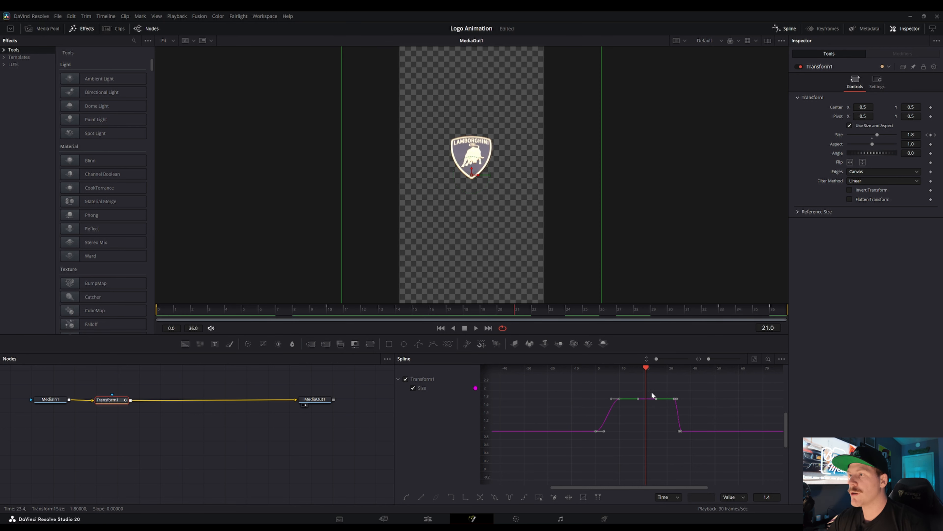
key(s)
mouse_move(646, 369)
mouse_down()
mouse_move(594, 375)
mouse_move(674, 375)
mouse_move(619, 373)
mouse_move(645, 374)
mouse_up()
key(ctrl+z)
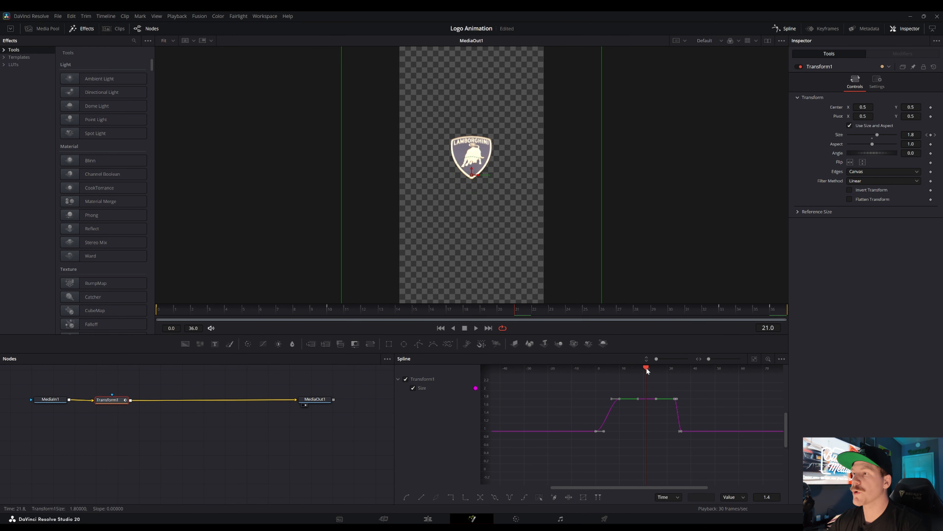
mouse_move(646, 368)
mouse_down()
mouse_move(588, 377)
mouse_move(658, 379)
mouse_move(636, 379)
mouse_up()
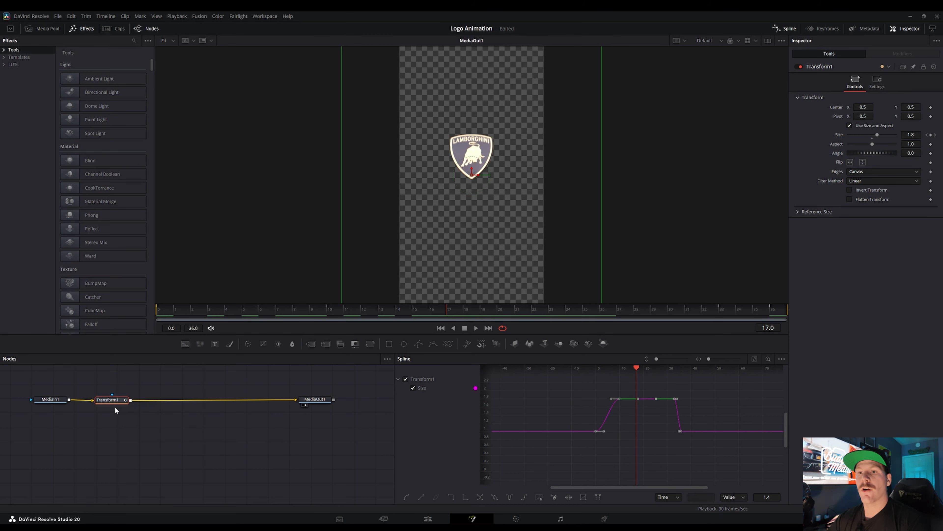
Step: Add a DVE node after Transform1 and space it out along the node chain
drag(115, 400, 113, 401)
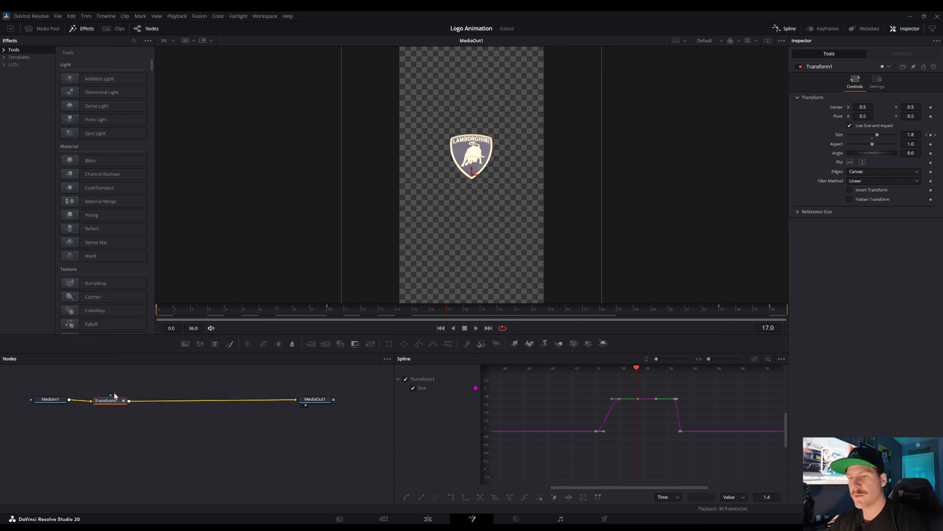
key(shift+space)
text(dve)
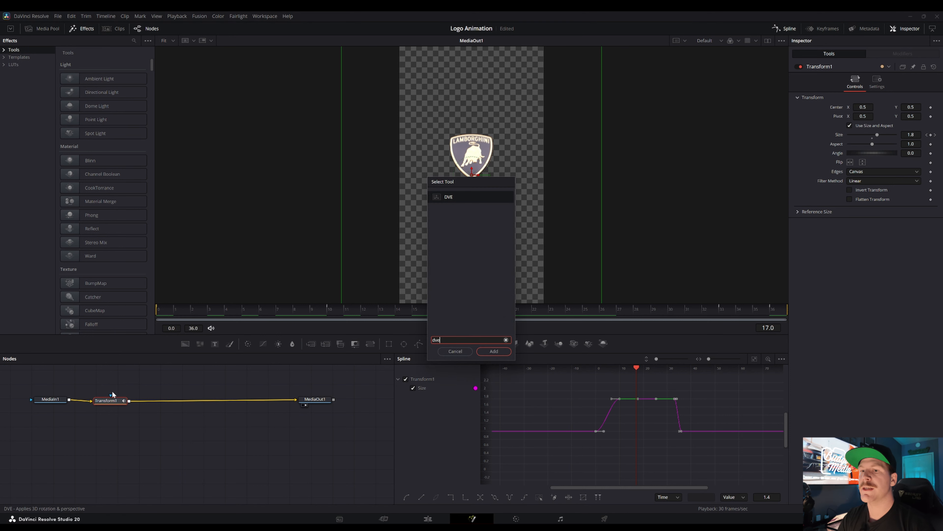
key(Return)
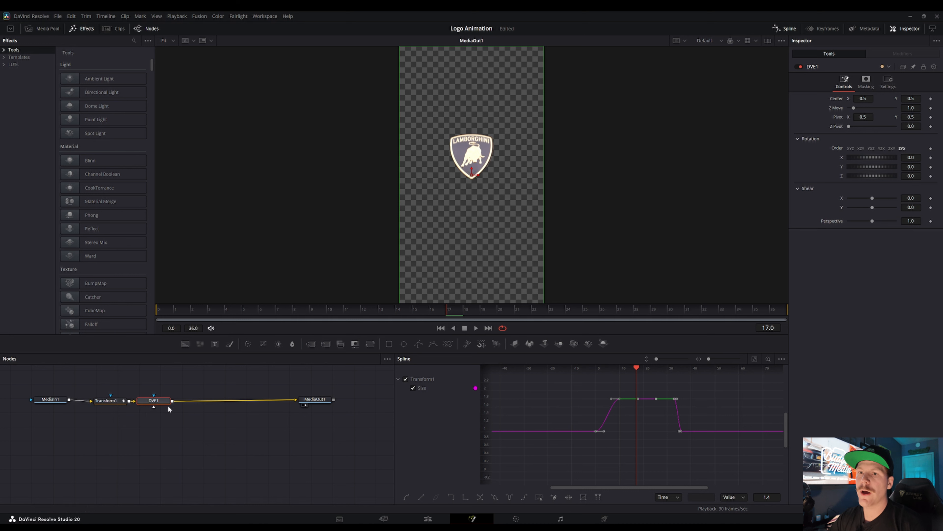
drag(167, 404, 187, 403)
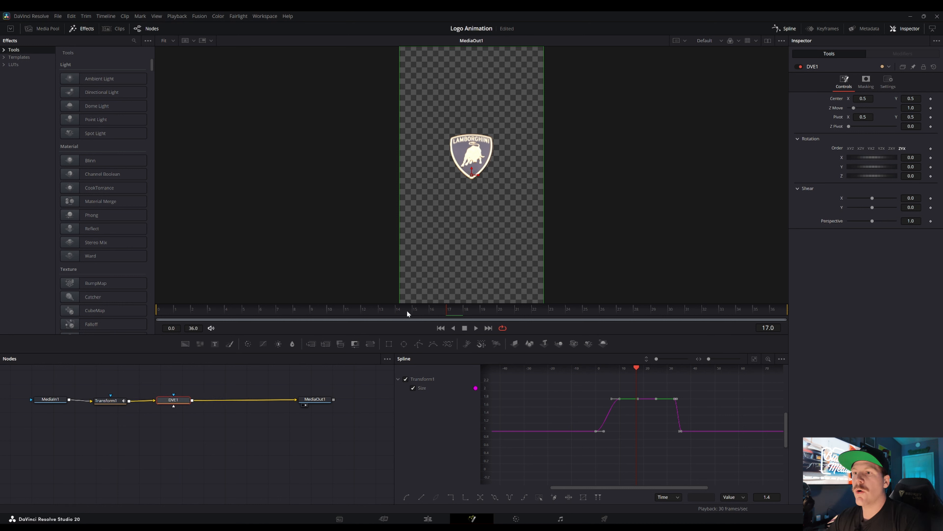
Step: Add a Y Rotation keyframe of 0 to DVE1 at frame 10
drag(407, 309, 332, 313)
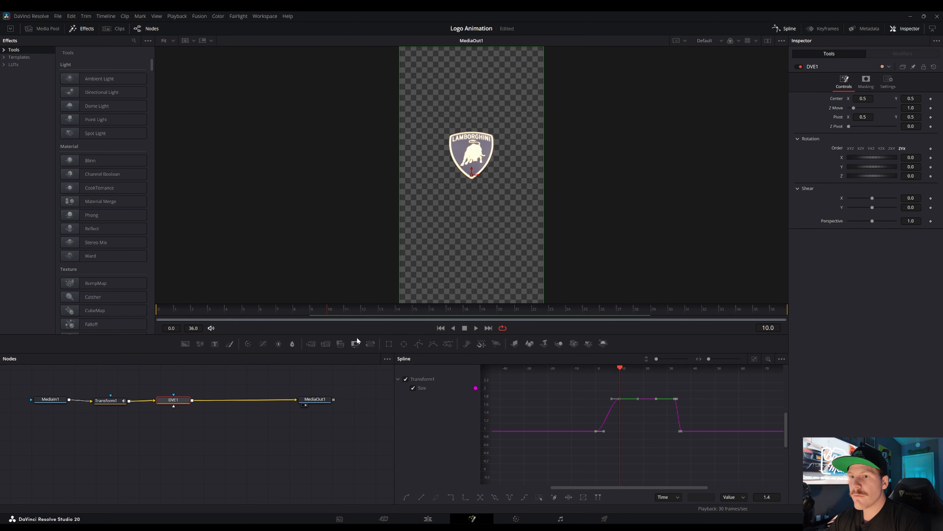
drag(172, 400, 176, 403)
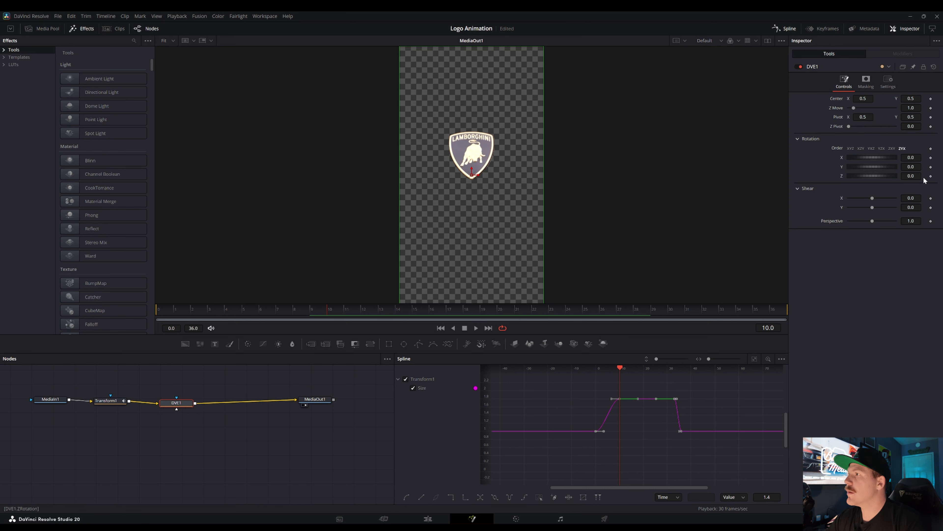
click(931, 166)
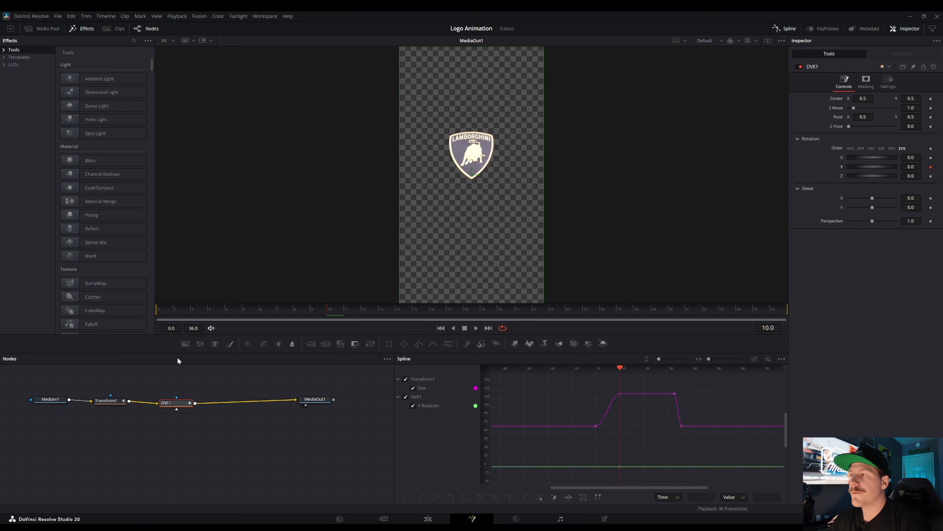
Step: Try out DVE1's Y, X and Z rotation on the logo, resetting each axis to 0
mouse_move(887, 166)
mouse_down()
mouse_move(866, 167)
mouse_move(870, 159)
mouse_up()
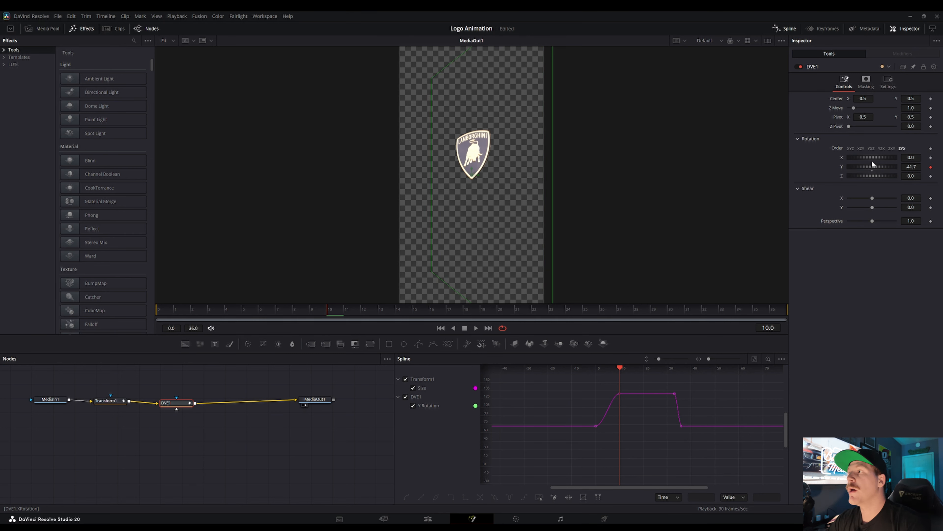
click(911, 167)
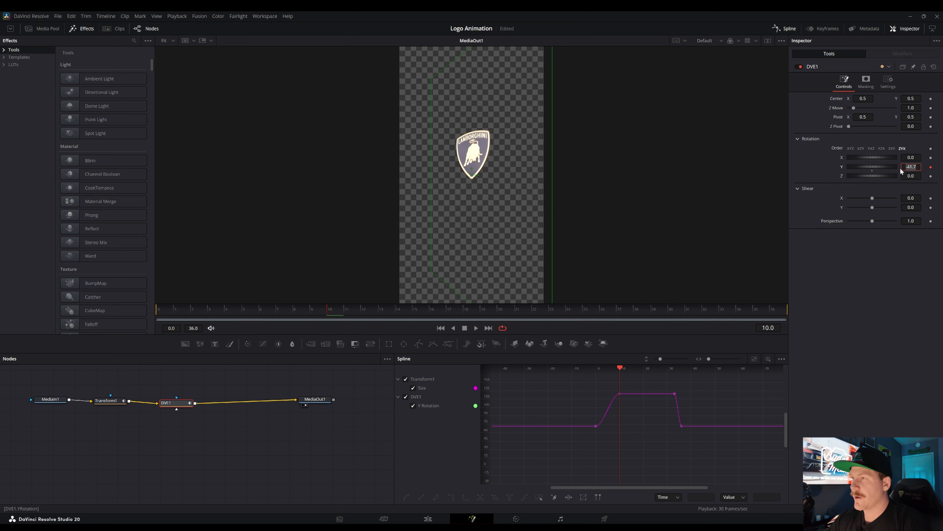
text(0)
key(Tab)
drag(872, 160, 807, 163)
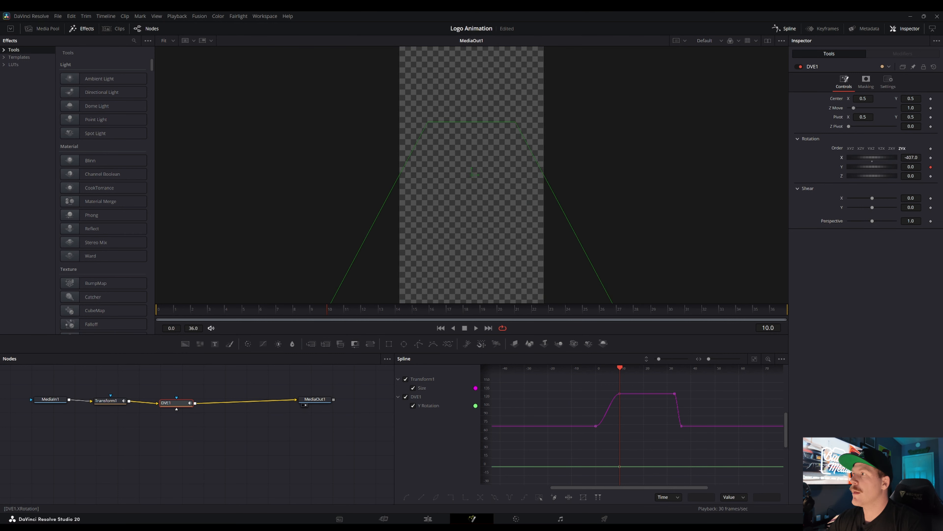
click(910, 158)
text(0)
key(Tab)
mouse_move(868, 177)
mouse_down()
mouse_move(906, 175)
mouse_move(863, 188)
mouse_up()
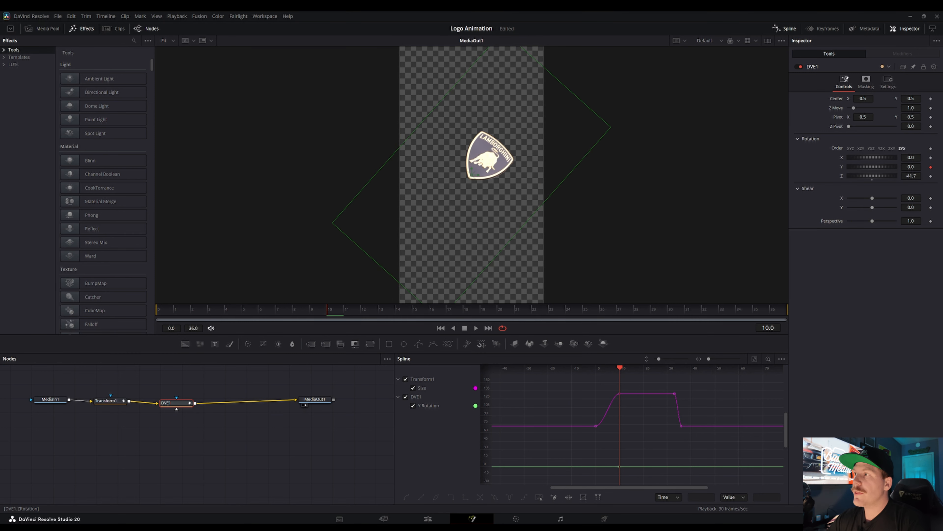
double_click(911, 175)
text(0)
key(Tab)
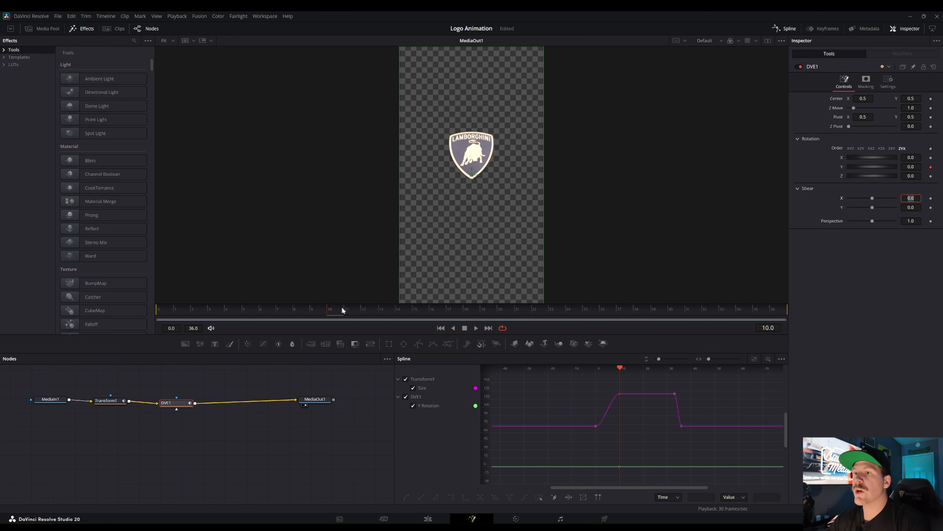
Step: Add a Y Rotation keyframe to DVE1 at frame 33 and compare its keyframe positions with Transform1's Size keyframes
drag(171, 312, 726, 315)
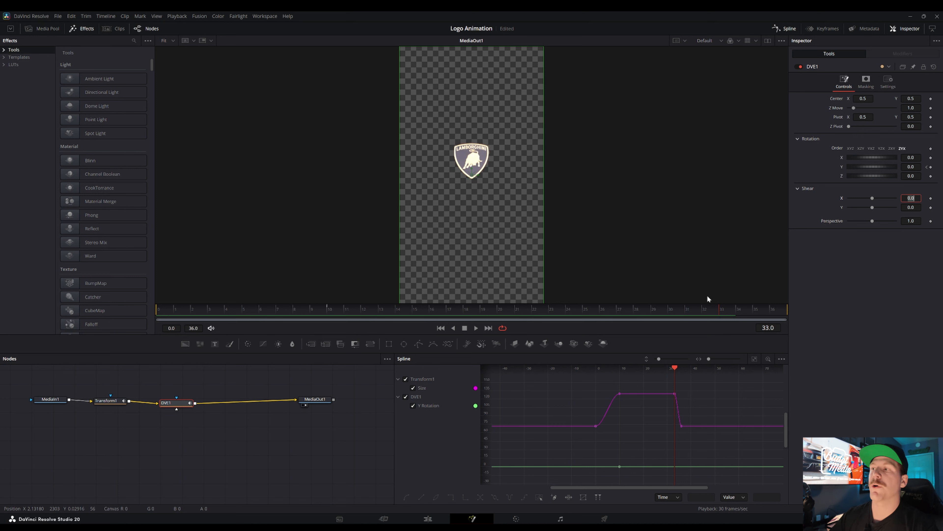
click(931, 167)
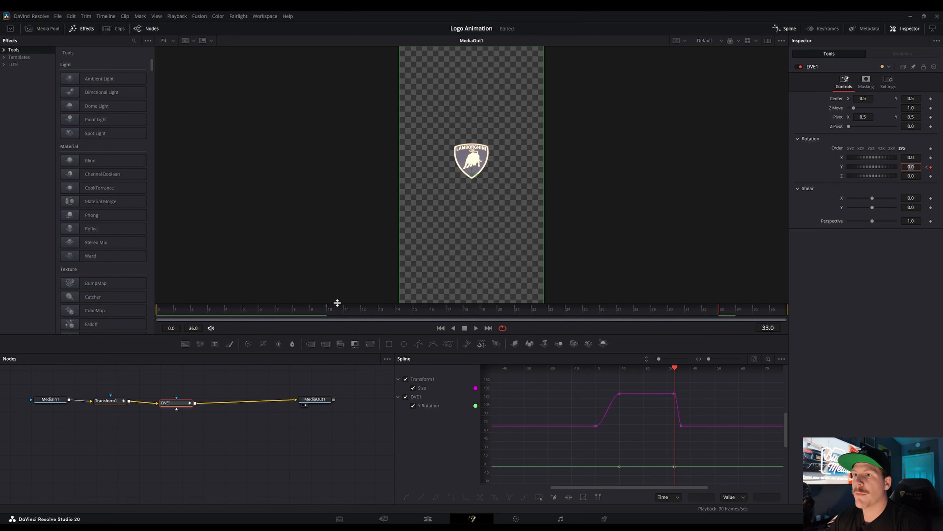
click(327, 310)
click(106, 400)
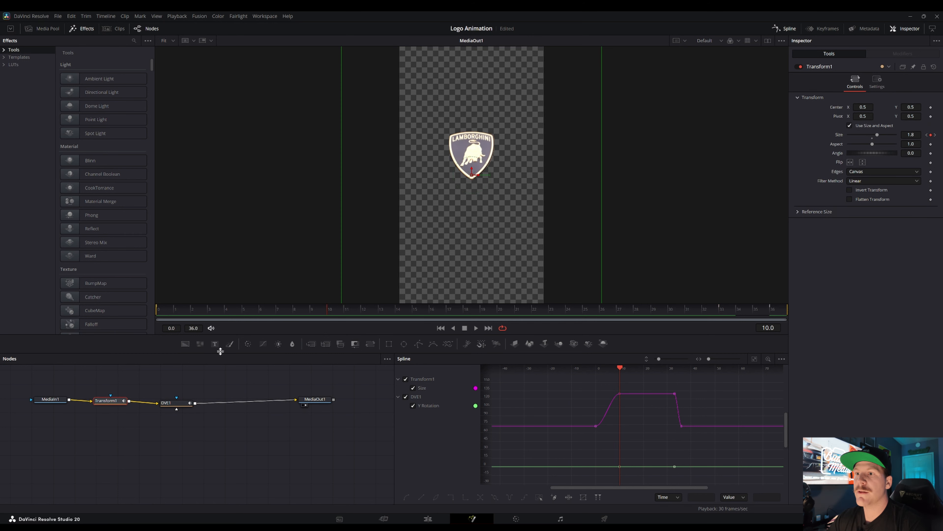
drag(326, 310, 310, 317)
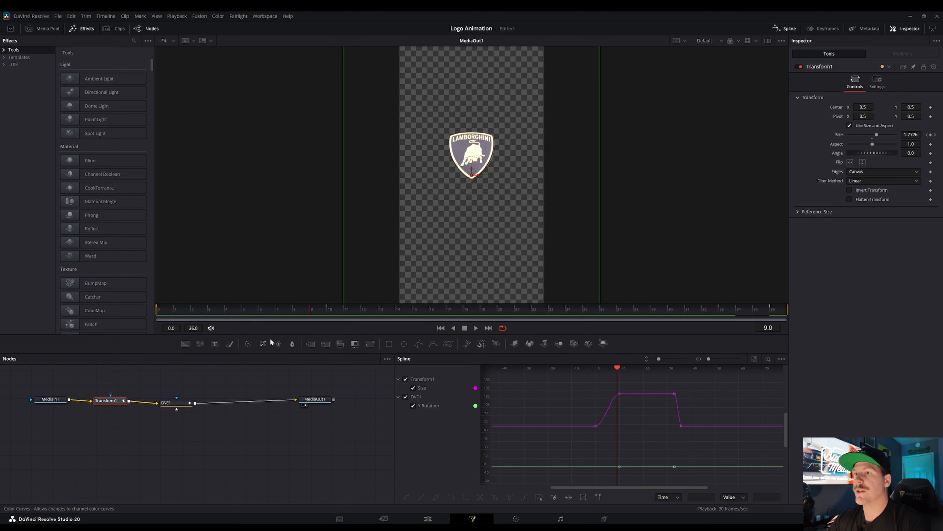
click(330, 310)
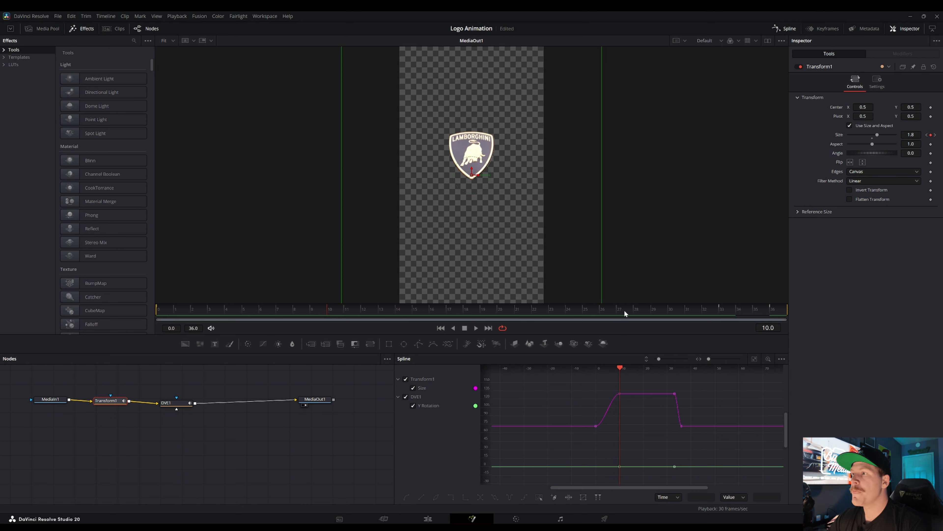
click(719, 311)
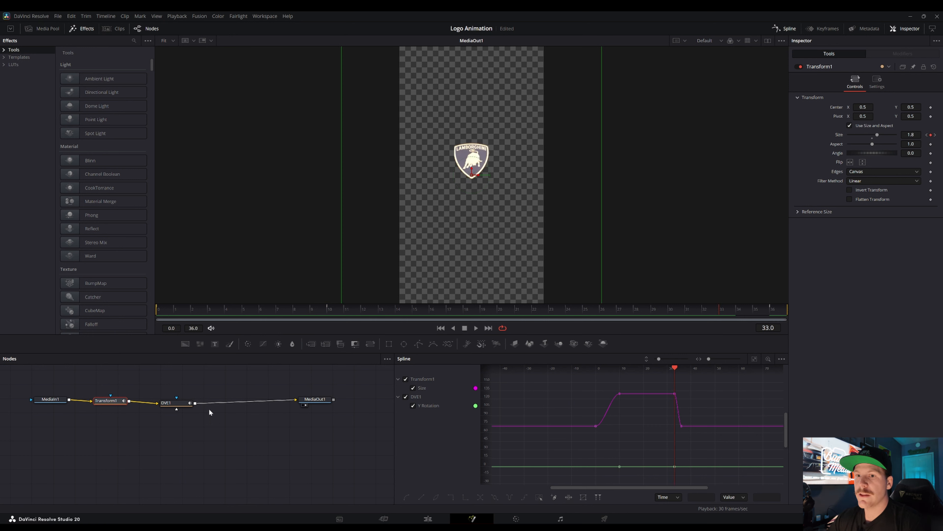
Step: Set DVE1's Y Rotation to 360 at frame 33 and preview the spin from frame 10
click(179, 401)
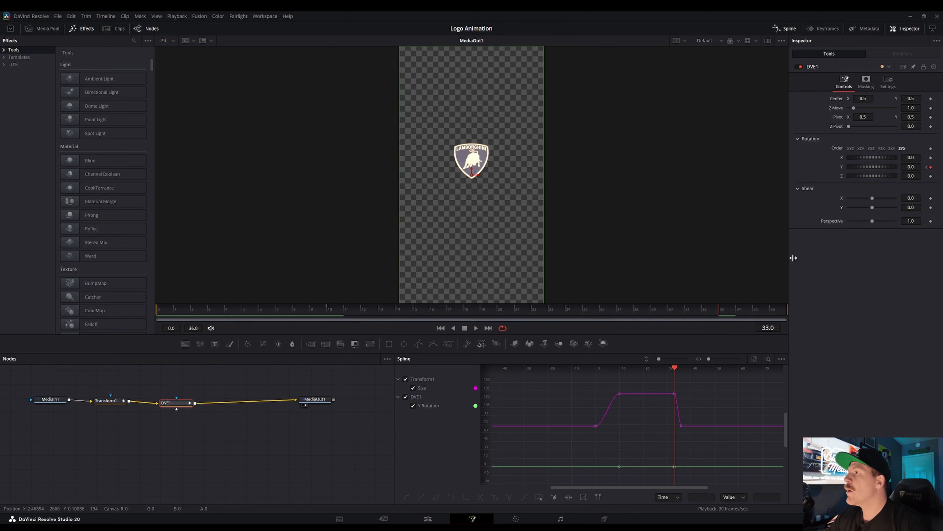
click(911, 166)
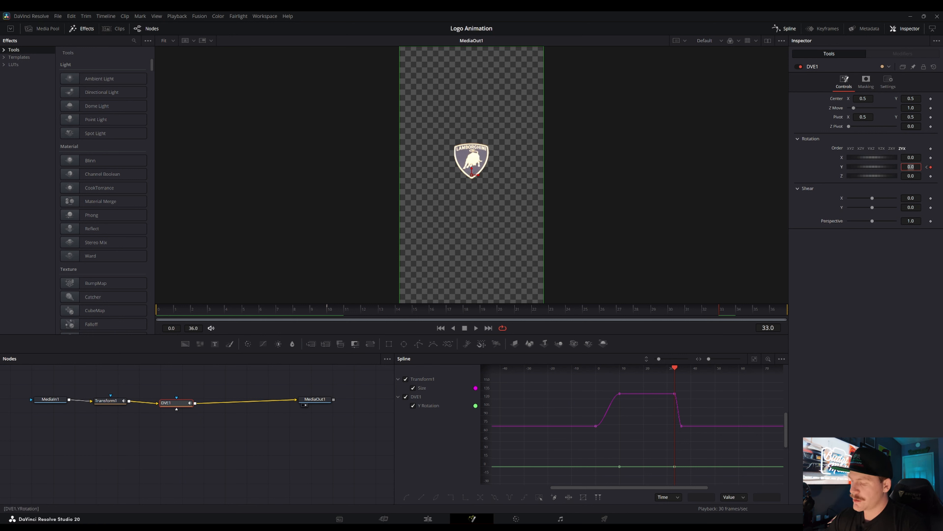
text(360)
key(Tab)
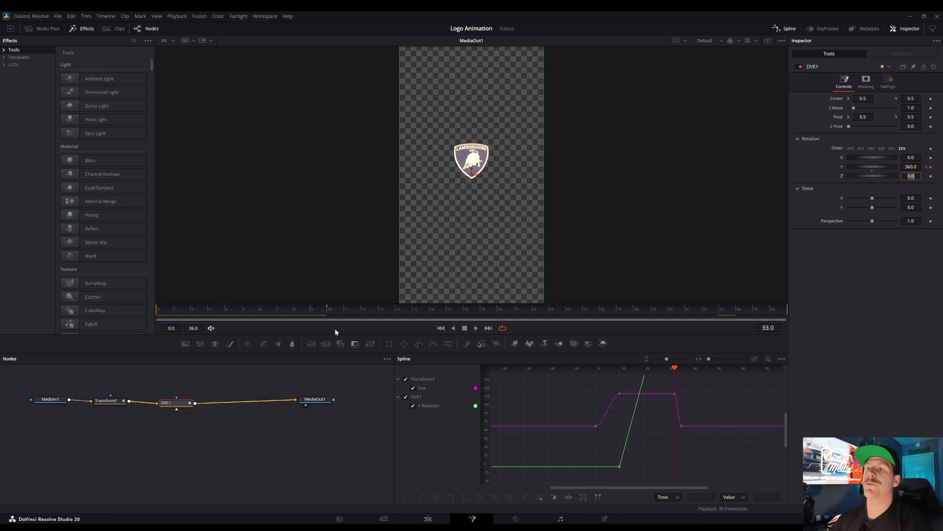
drag(331, 308, 720, 315)
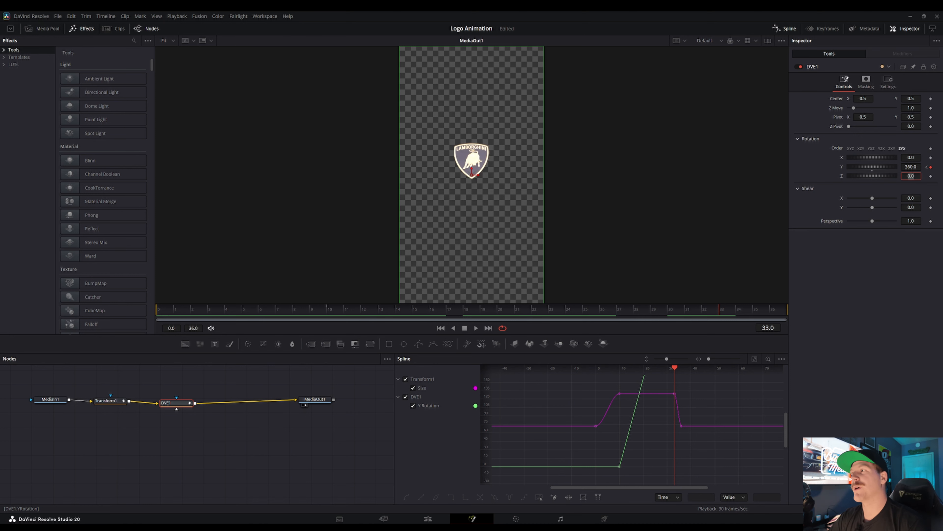
Step: Try a Y Rotation of 270 at frame 33, preview the spin, and set it back to 360
click(911, 167)
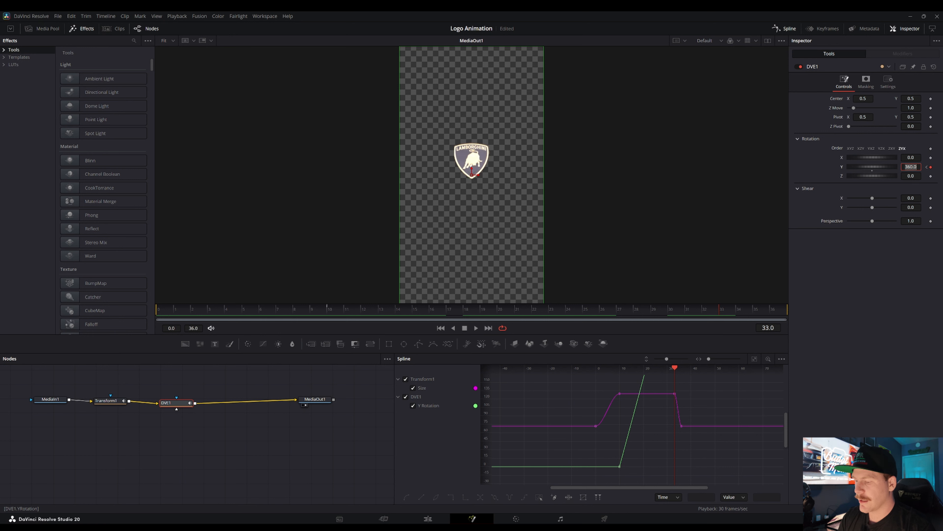
text(270)
key(Tab)
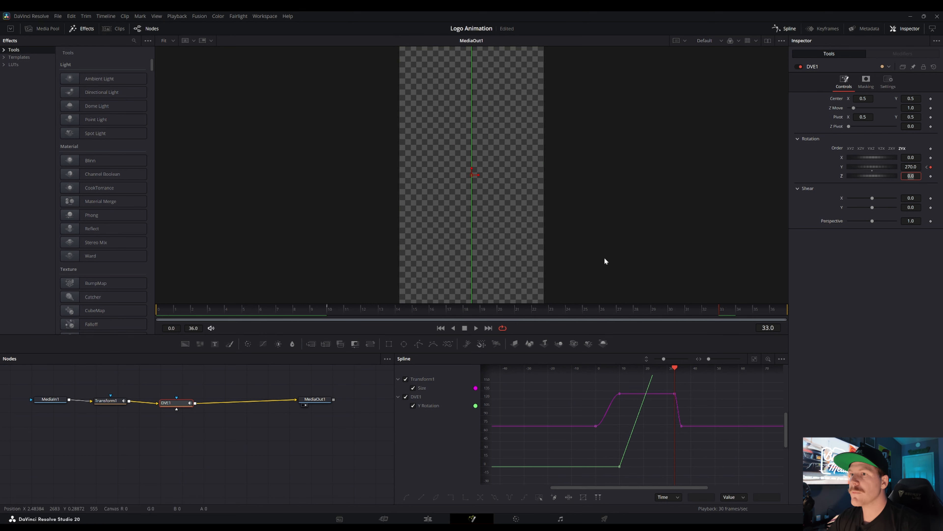
drag(341, 309, 723, 312)
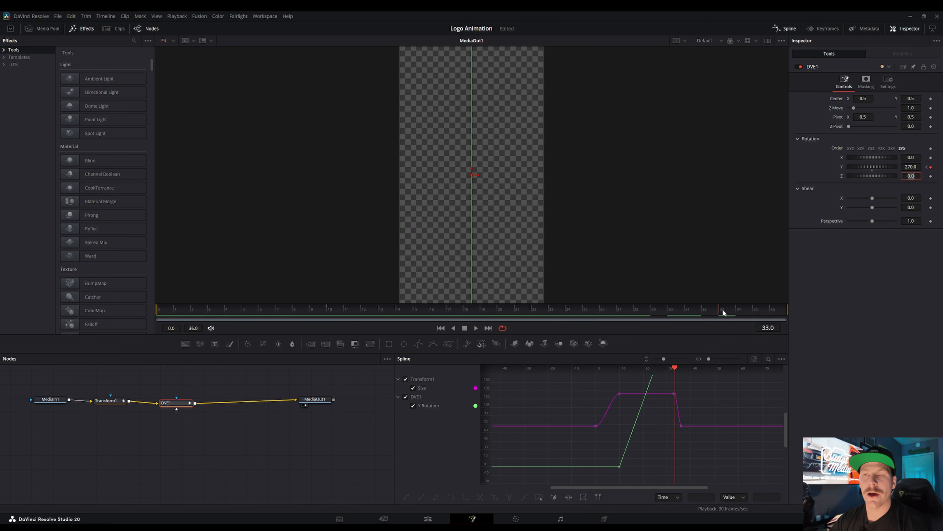
click(911, 167)
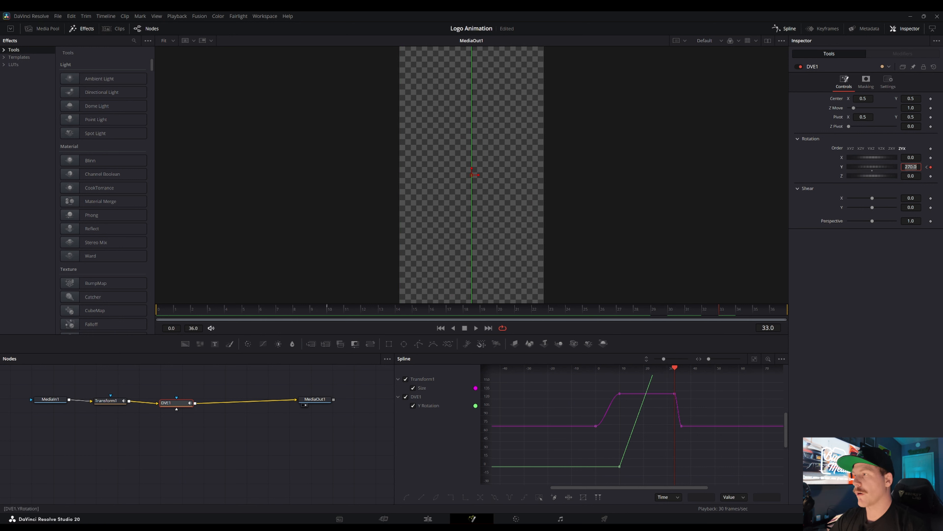
text(360)
key(Tab)
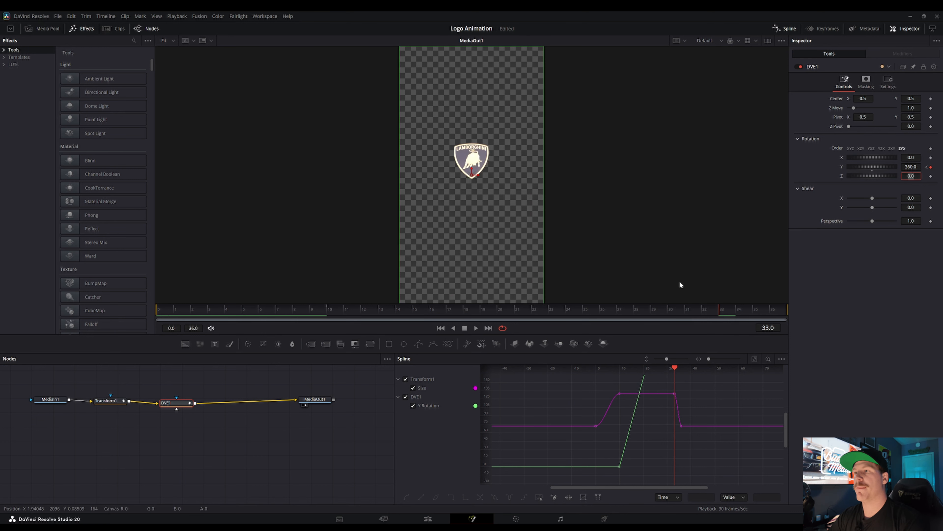
Step: Return to the edit timeline and reduce the Video 2 track's height so more of the stacked tracks fit
click(444, 520)
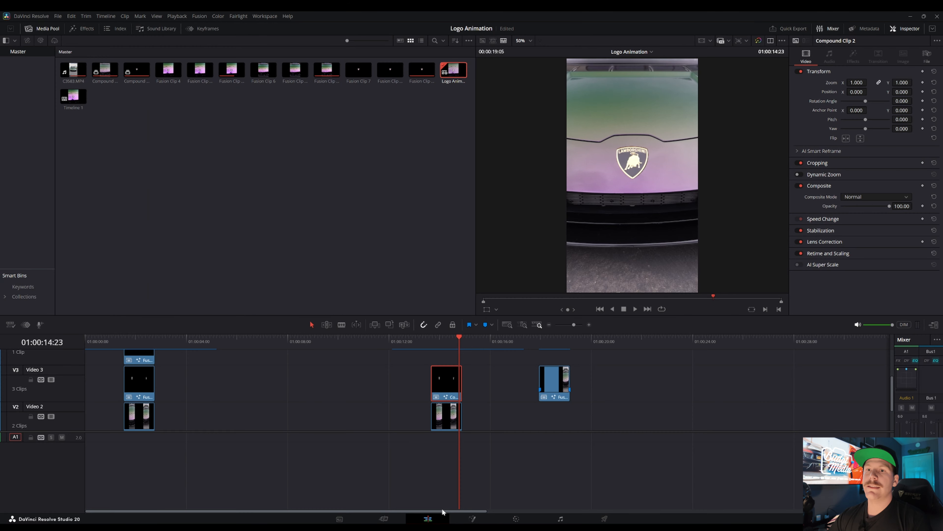
scroll(406, 394, down, 5)
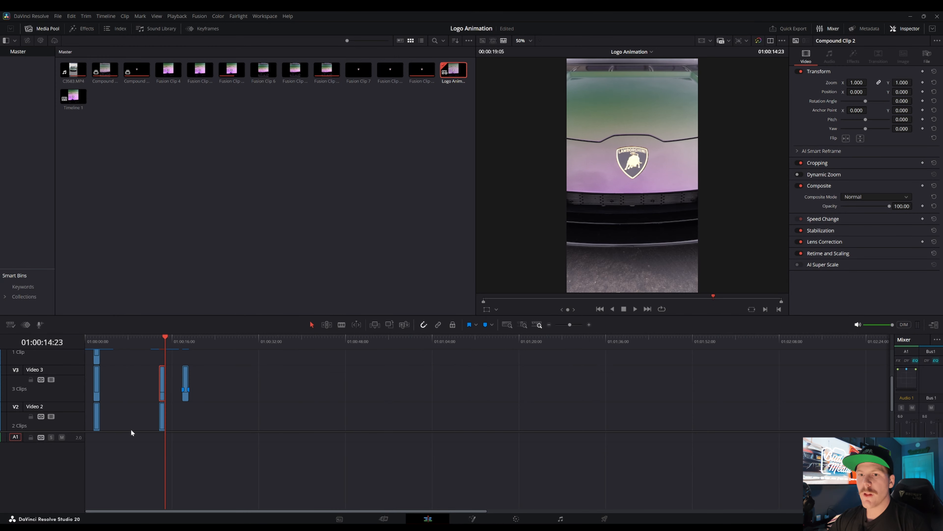
scroll(105, 432, down, 2)
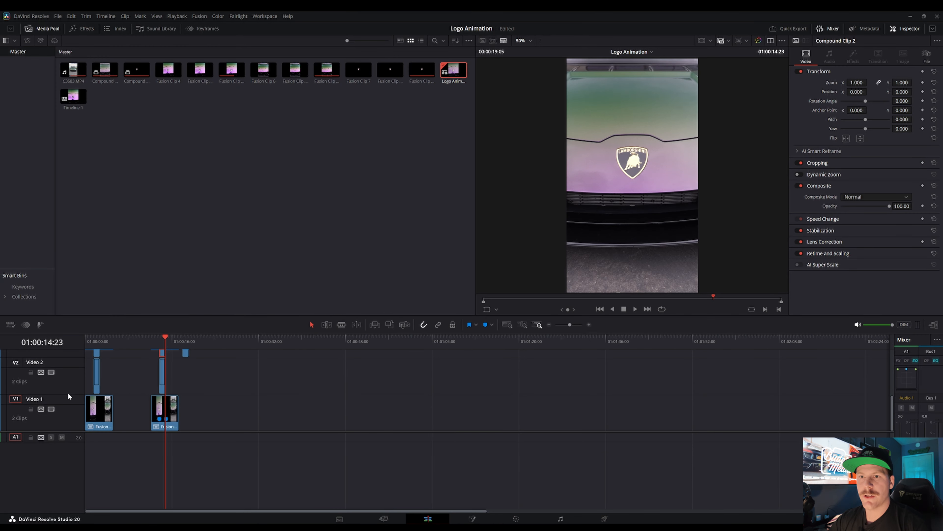
drag(75, 358, 77, 377)
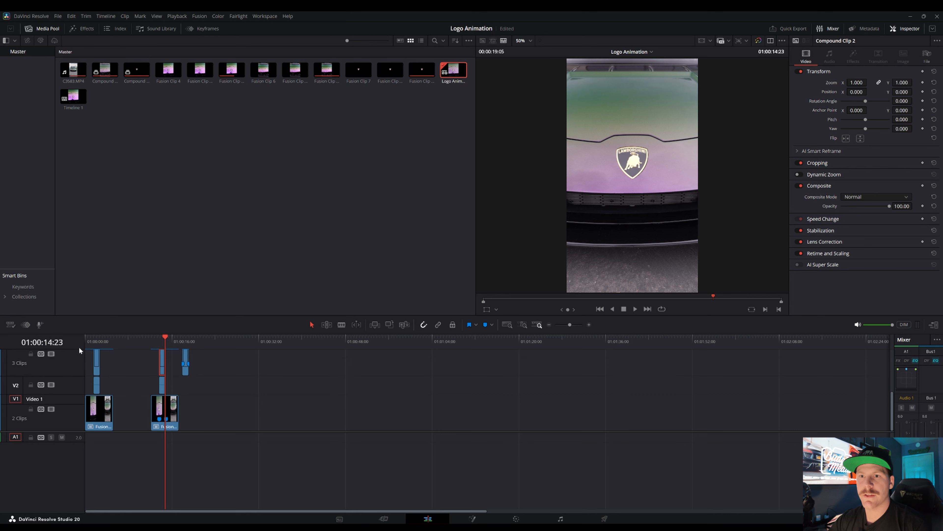
scroll(167, 418, up, 2)
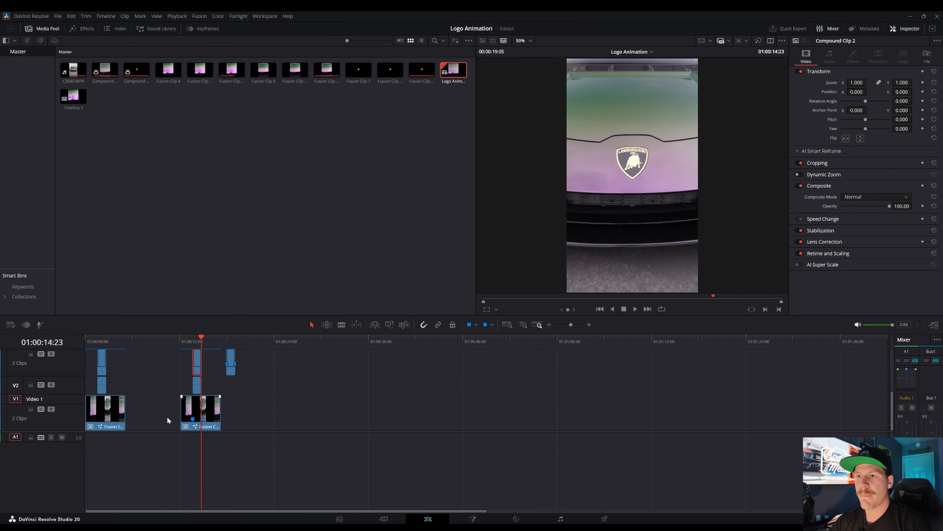
scroll(167, 420, up, 4)
scroll(228, 410, down, 1)
Step: Play back the spinning logo over the car footage in the second clip group on the timeline
click(314, 343)
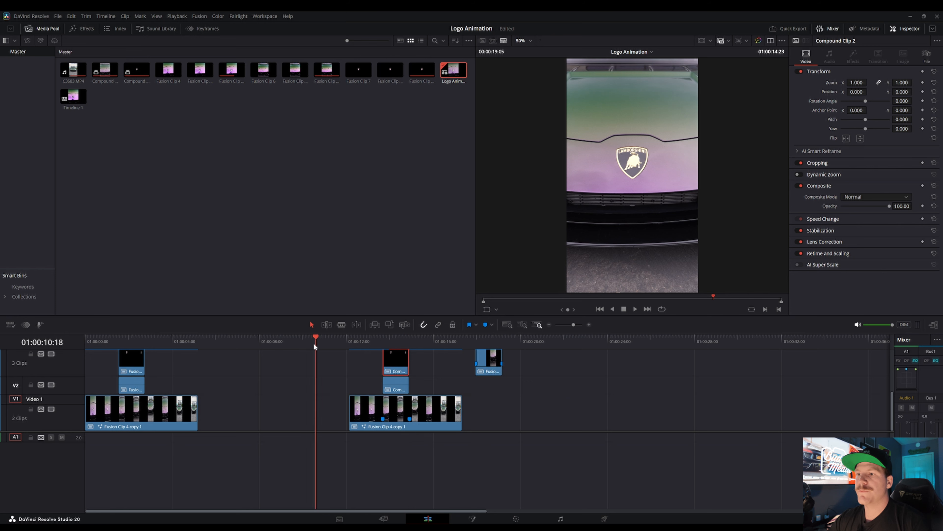
key(space)
click(376, 336)
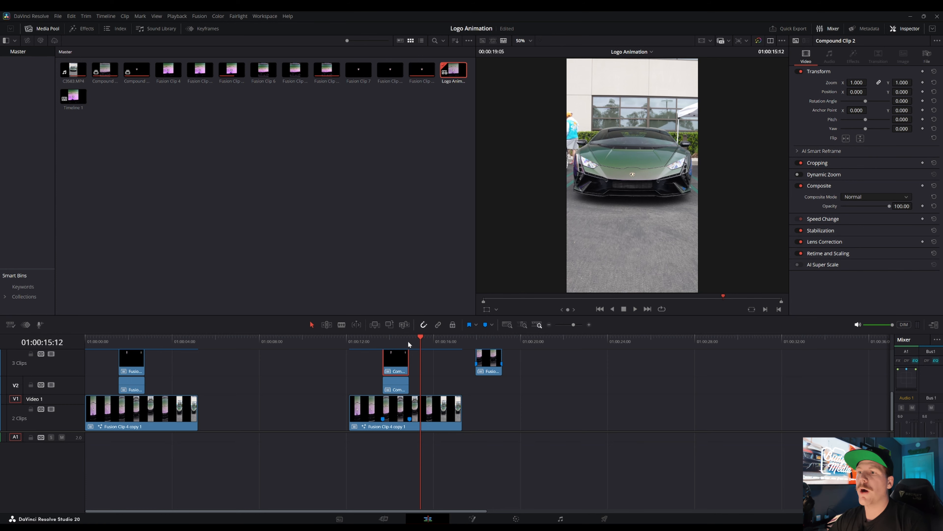
click(367, 341)
key(space)
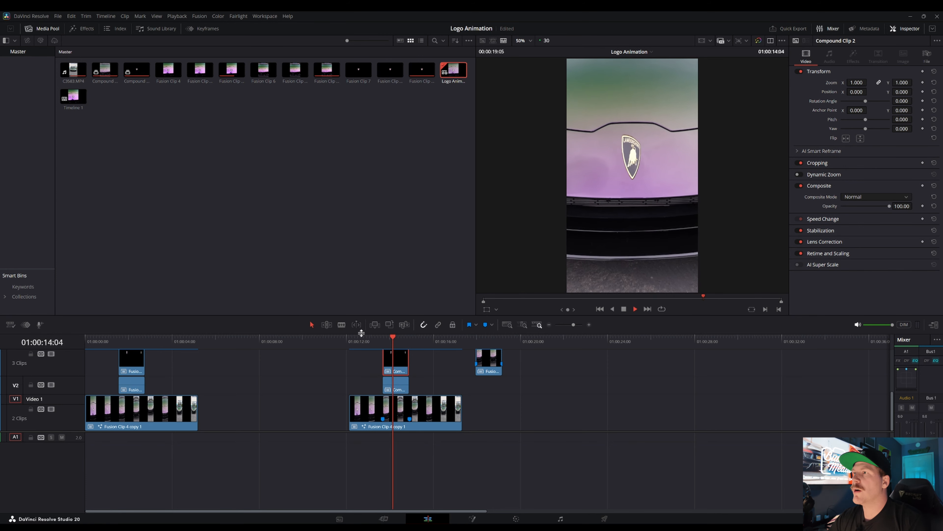
key(space)
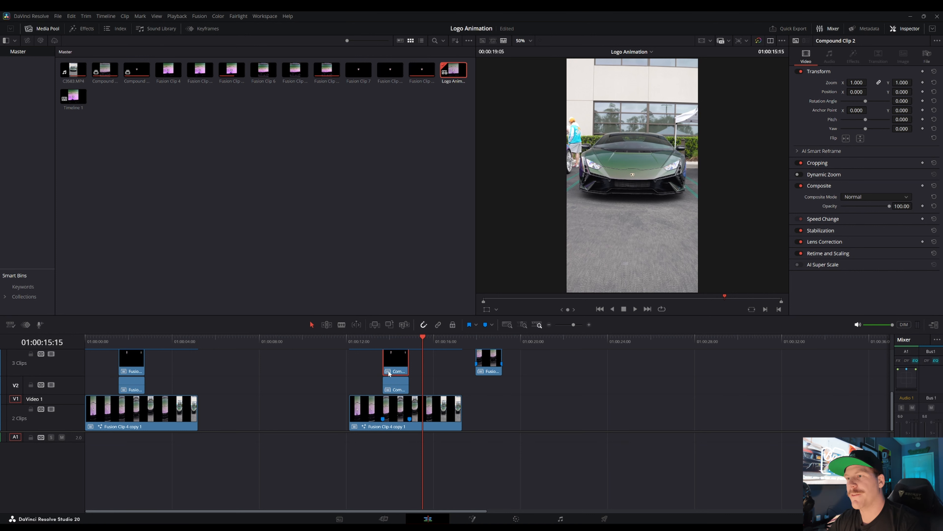
Step: Open Compound Clip 2 on Video 3 in the Fusion page with the playhead inside the clip
scroll(398, 371, up, 2)
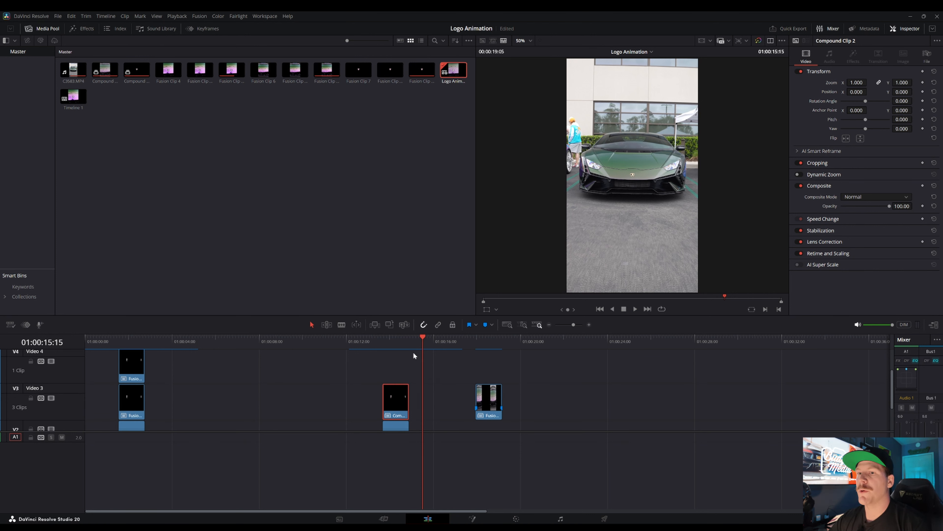
scroll(336, 382, down, 1)
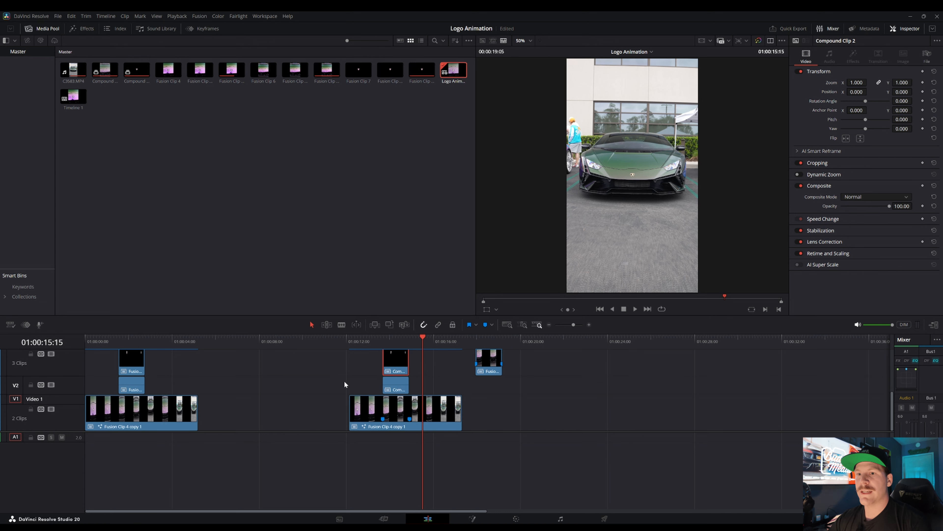
scroll(355, 380, up, 2)
scroll(355, 380, down, 2)
click(419, 361)
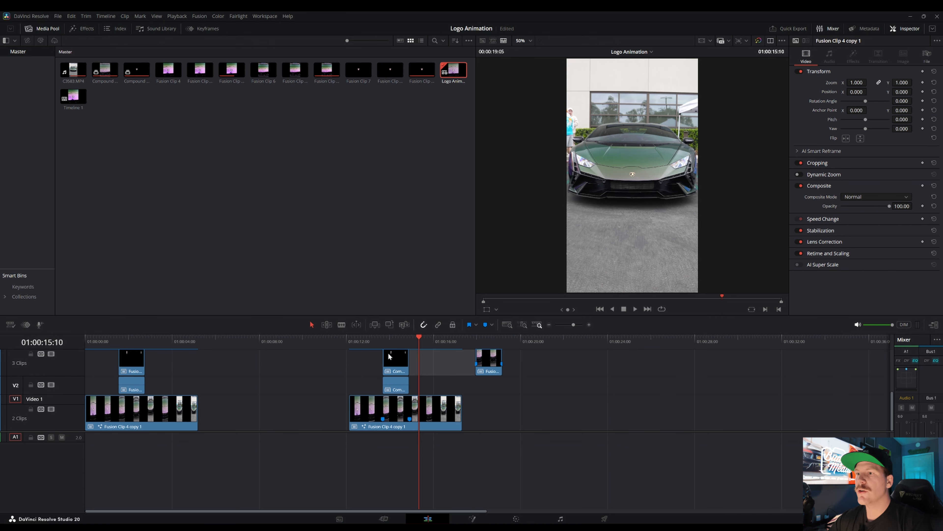
scroll(396, 362, up, 2)
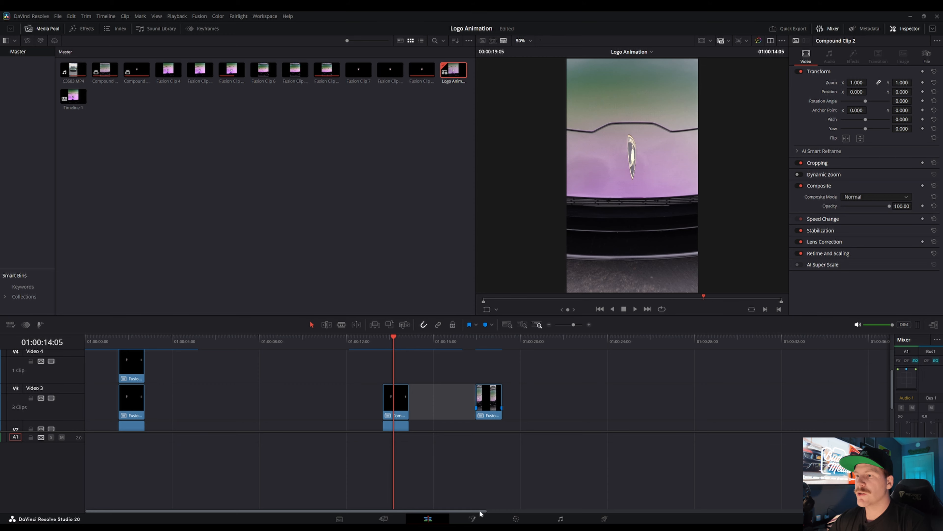
click(493, 520)
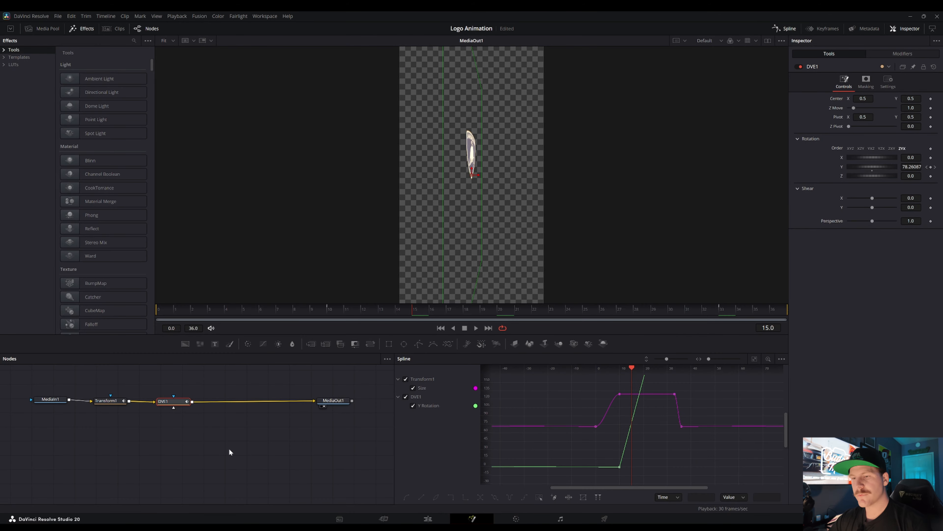
Step: Add an unconnected Duplicate node above the DVE1 to MediaOut1 connection
click(214, 388)
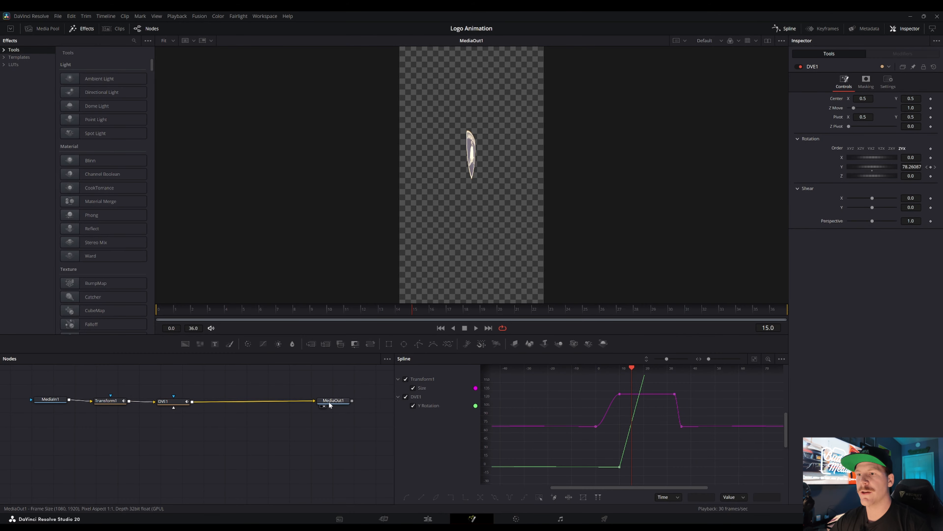
drag(333, 400, 339, 406)
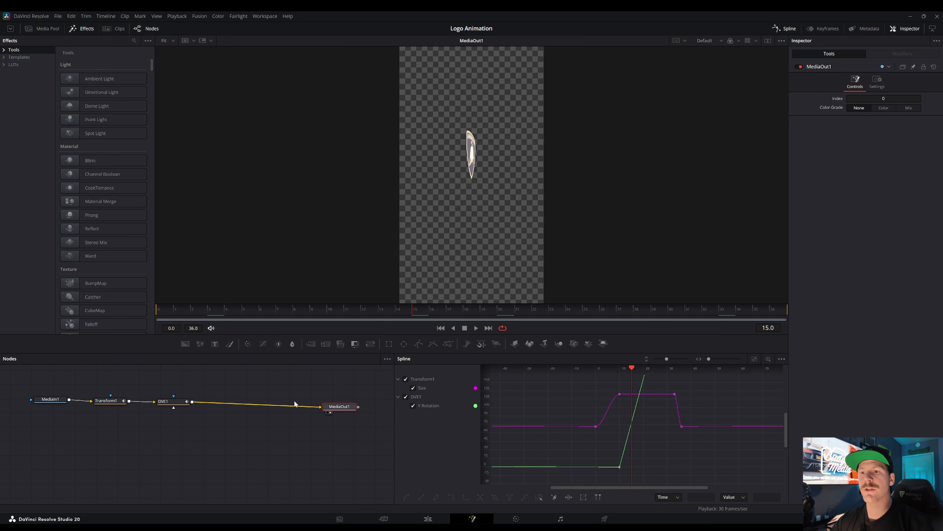
key(shift+space)
text(dve)
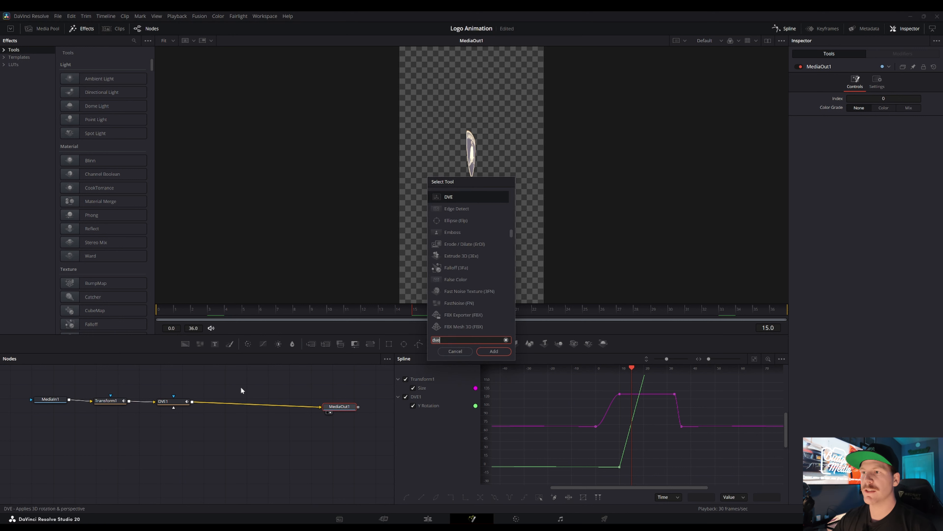
key(BackSpace)
key(BackSpace)
text(u)
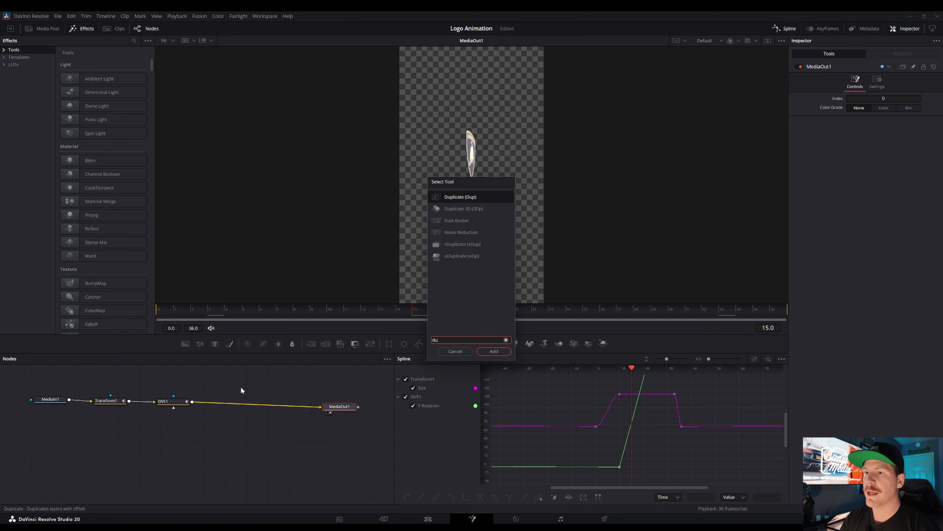
key(Return)
click(256, 386)
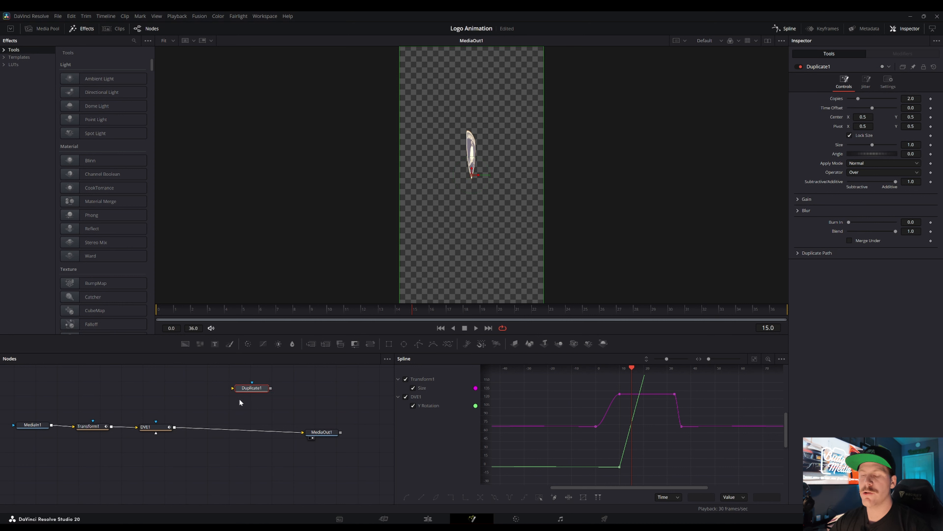
mouse_move(240, 388)
mouse_down()
mouse_move(250, 393)
mouse_move(224, 387)
mouse_up()
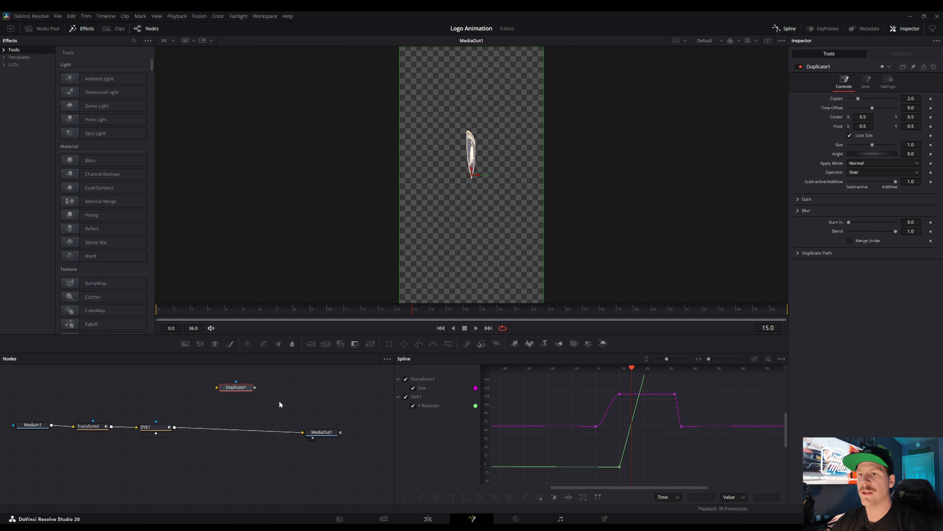
Step: Add an unconnected Soft Glow node beside Duplicate1
click(317, 395)
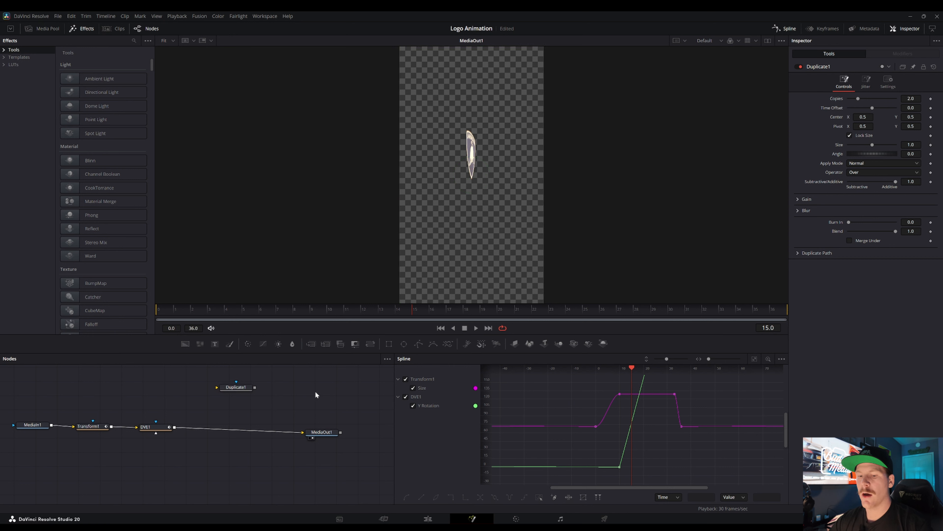
key(shift+space)
text(du)
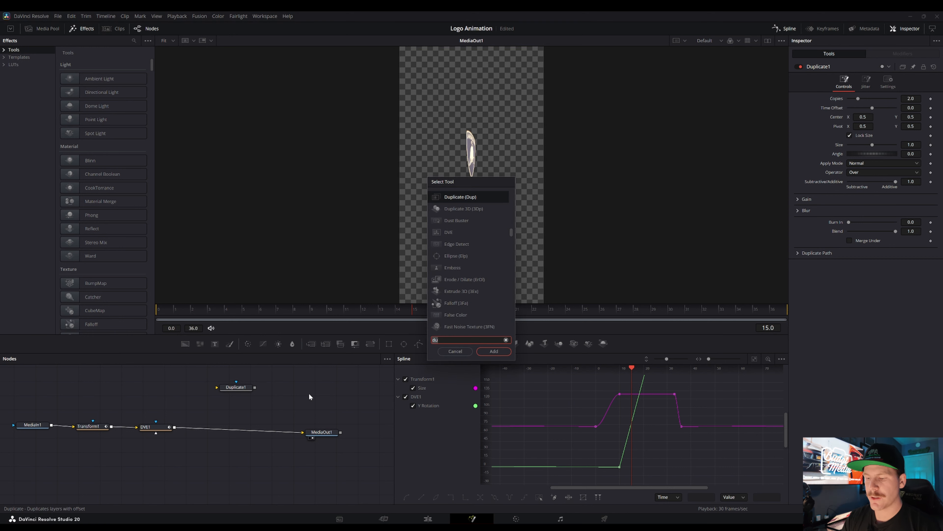
text(soft)
key(Return)
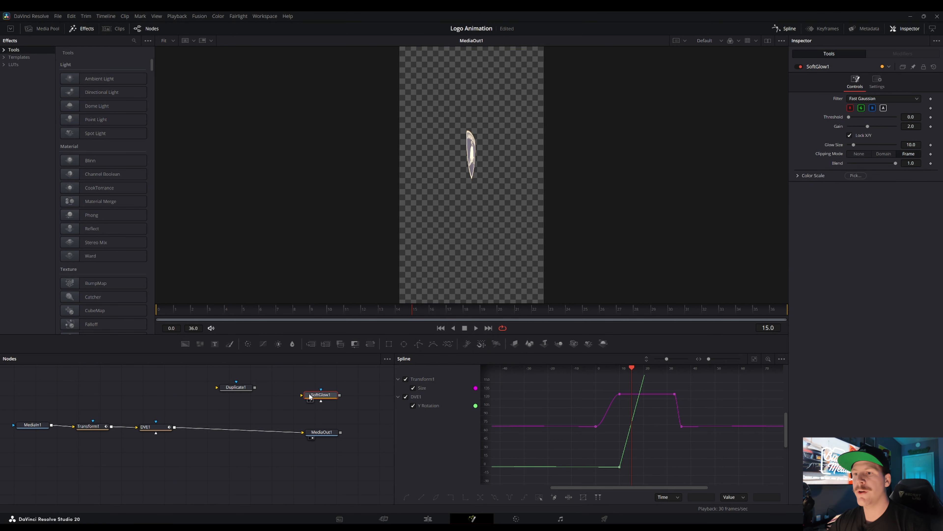
drag(310, 396, 287, 388)
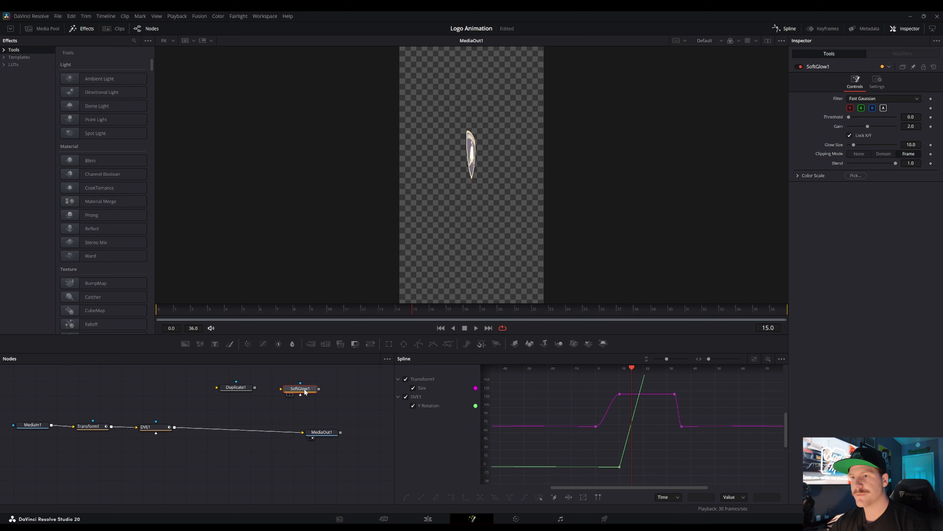
Step: Add an unconnected Merge node below SoftGlow1
click(311, 344)
key(shift+space)
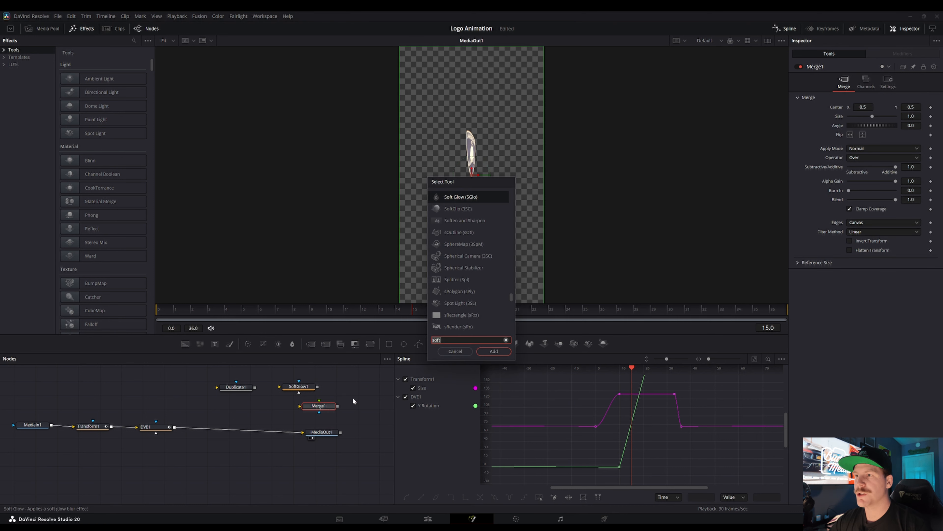
click(462, 352)
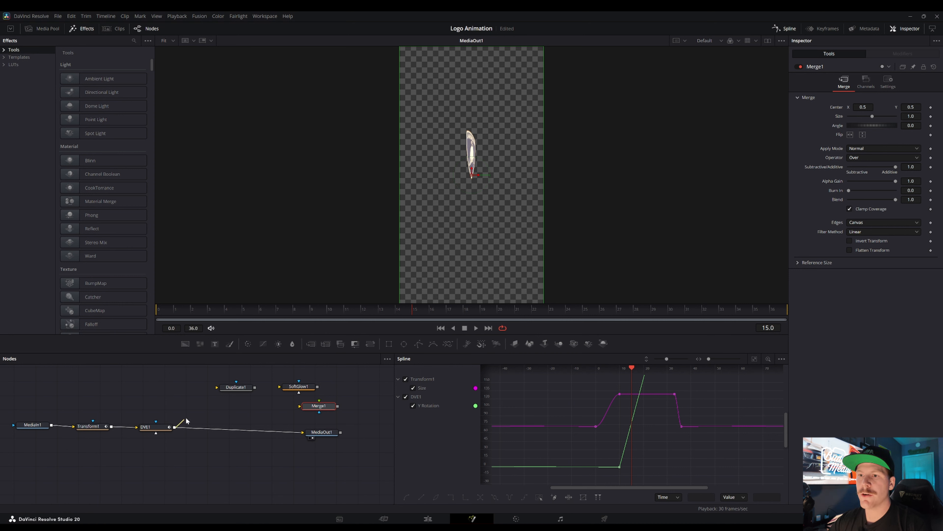
Step: Branch DVE1's output through Duplicate1 into SoftGlow1, and insert Merge1 between DVE1 and MediaOut1
drag(175, 430, 216, 392)
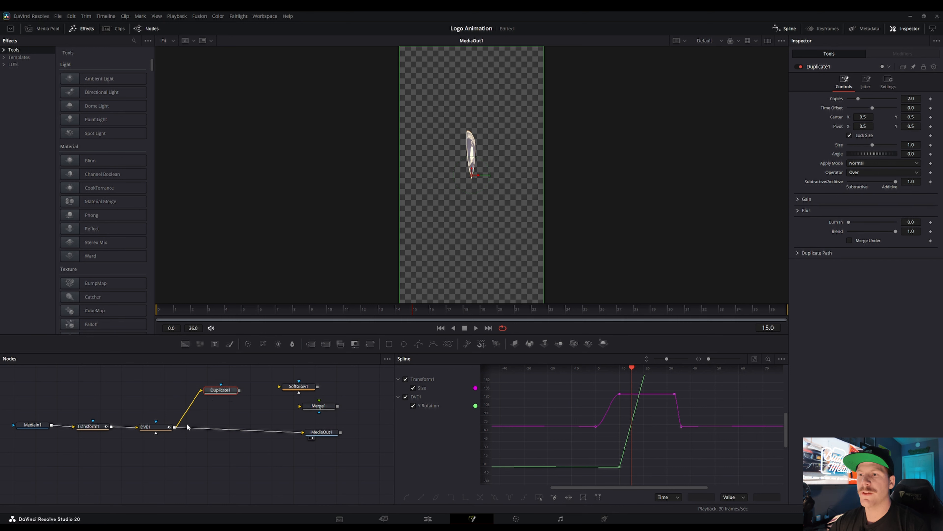
drag(322, 432, 320, 433)
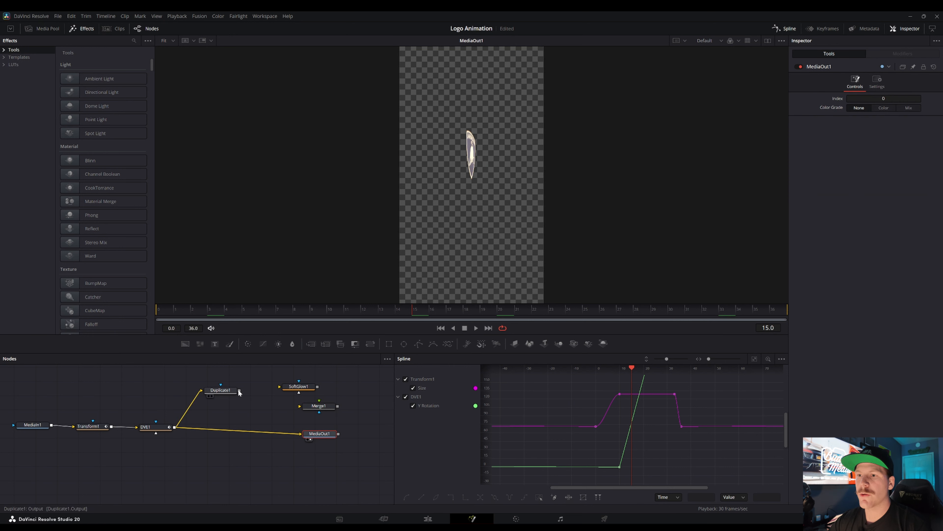
drag(239, 390, 257, 435)
click(284, 390)
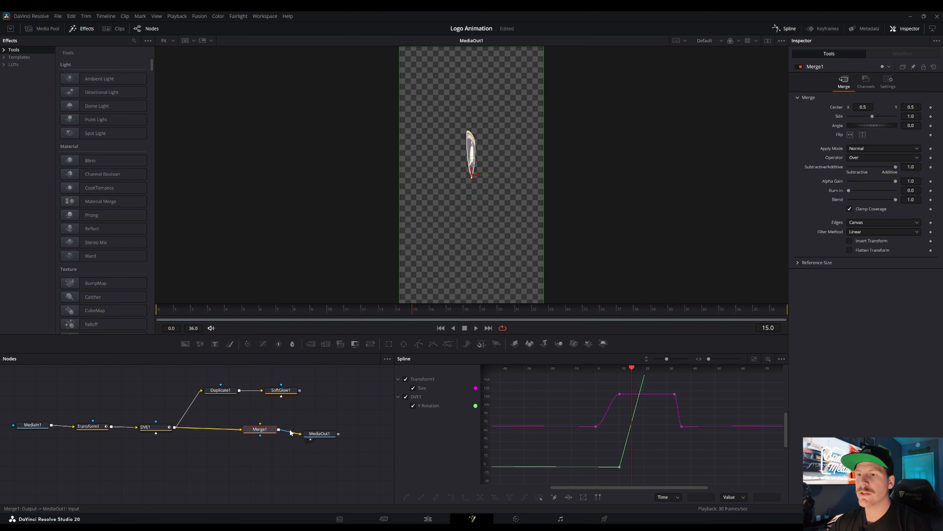
Step: Connect SoftGlow1's output to Merge1's foreground input and space MediaOut1 farther from Merge1
drag(320, 433, 344, 425)
drag(300, 391, 260, 423)
drag(355, 431, 356, 435)
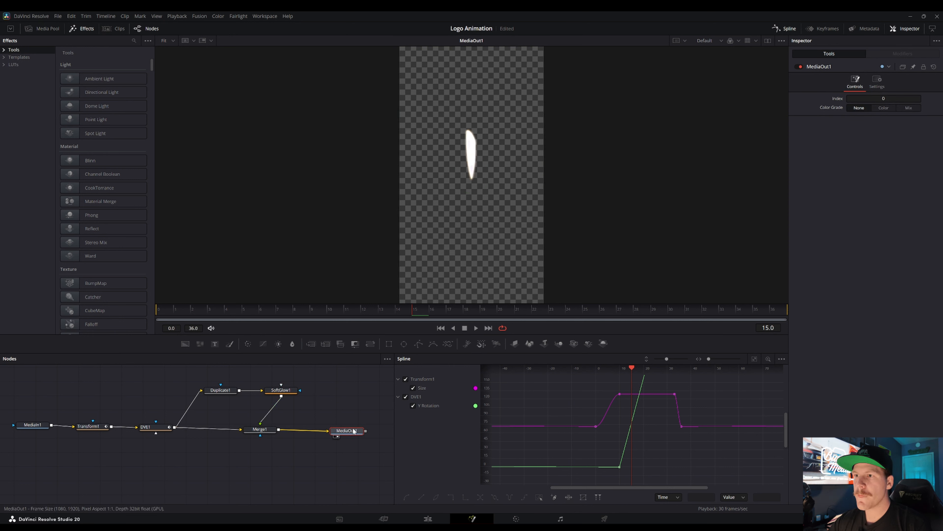
Step: Set SoftGlow1's Threshold to 0.78 and Gain to 0.512, and preview the glow up to frame 10
mouse_move(345, 314)
mouse_down()
mouse_move(307, 315)
mouse_move(405, 320)
mouse_move(353, 329)
mouse_move(379, 325)
mouse_move(334, 315)
mouse_up()
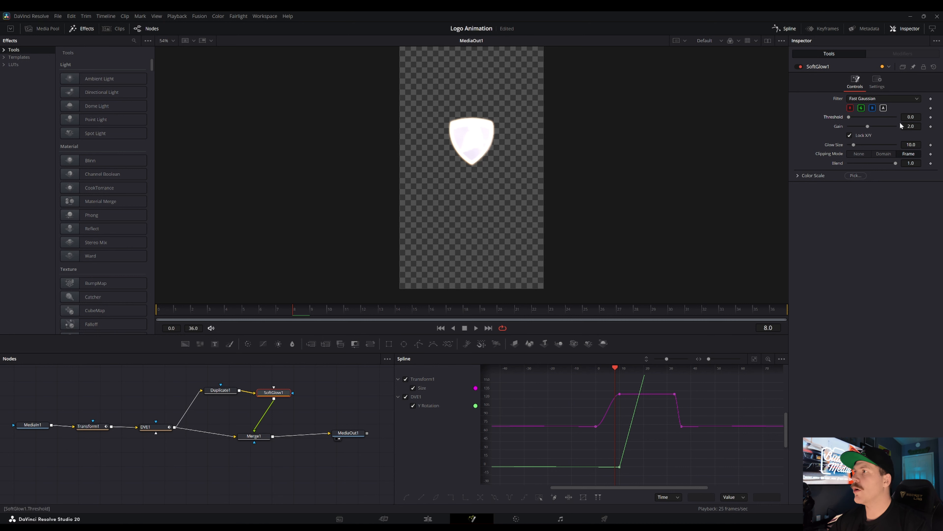
mouse_move(868, 126)
mouse_down()
mouse_move(850, 127)
mouse_move(884, 119)
mouse_move(855, 127)
mouse_up()
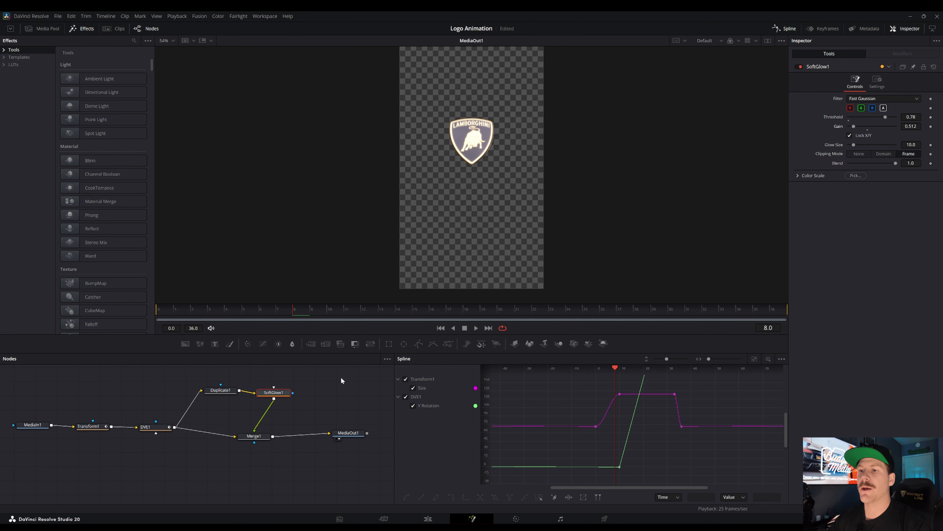
drag(271, 392, 284, 387)
click(334, 311)
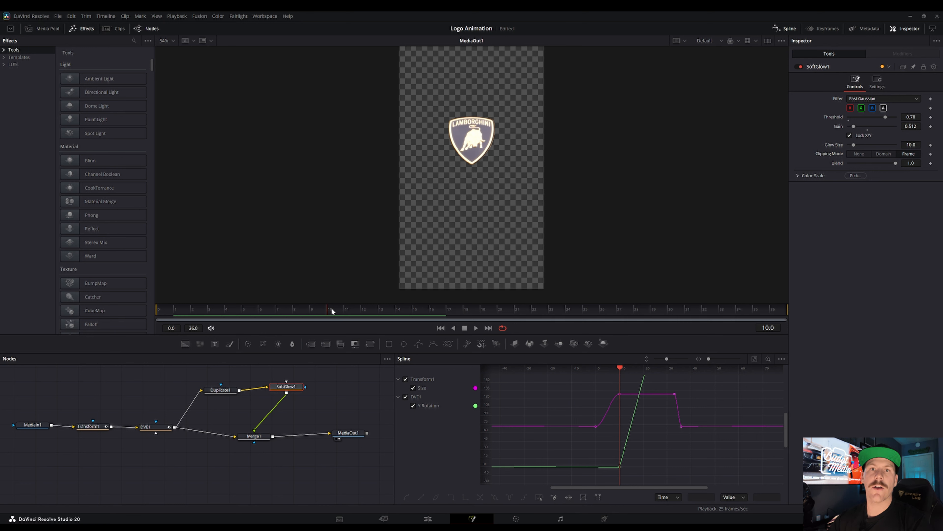
Step: Try Time Offsets of -0.85 and -3.02 on Duplicate1, previewing the logo's spin with each value
click(225, 391)
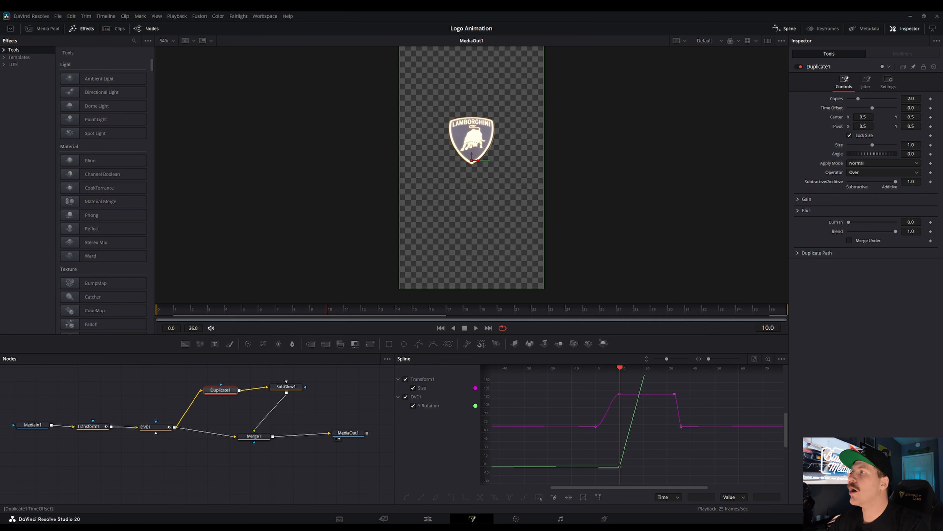
drag(872, 107, 869, 108)
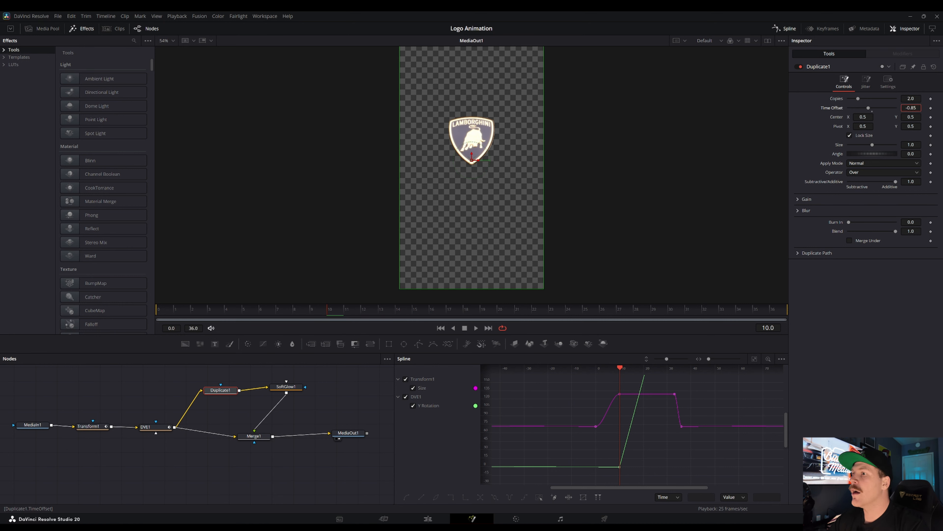
drag(352, 312, 493, 323)
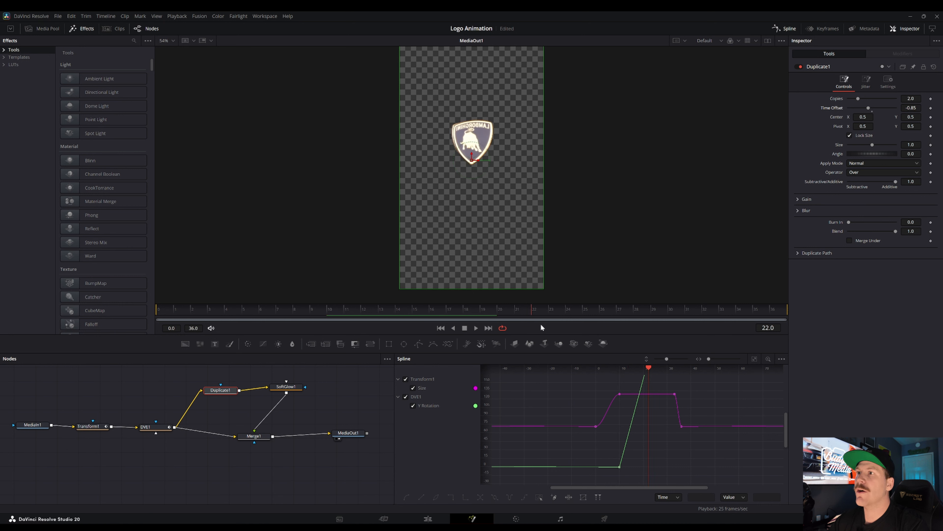
drag(869, 107, 858, 108)
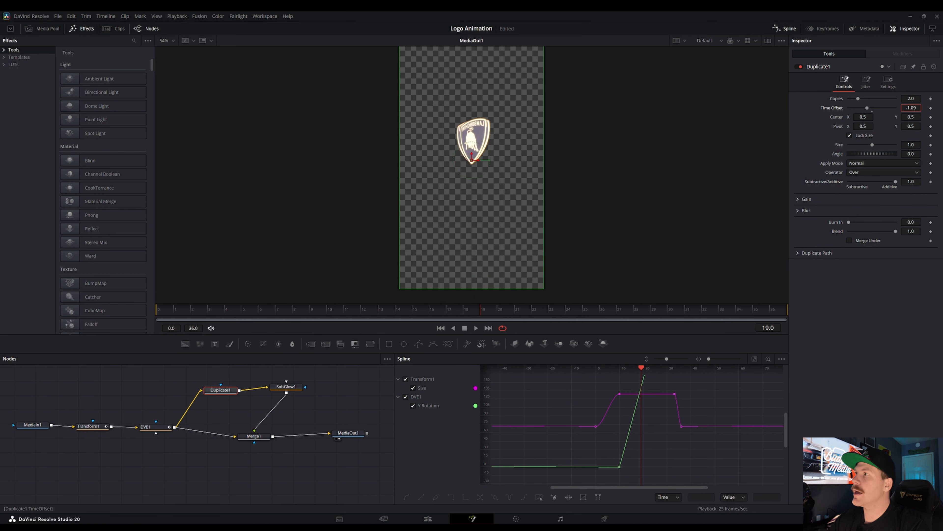
click(419, 311)
drag(418, 307, 466, 314)
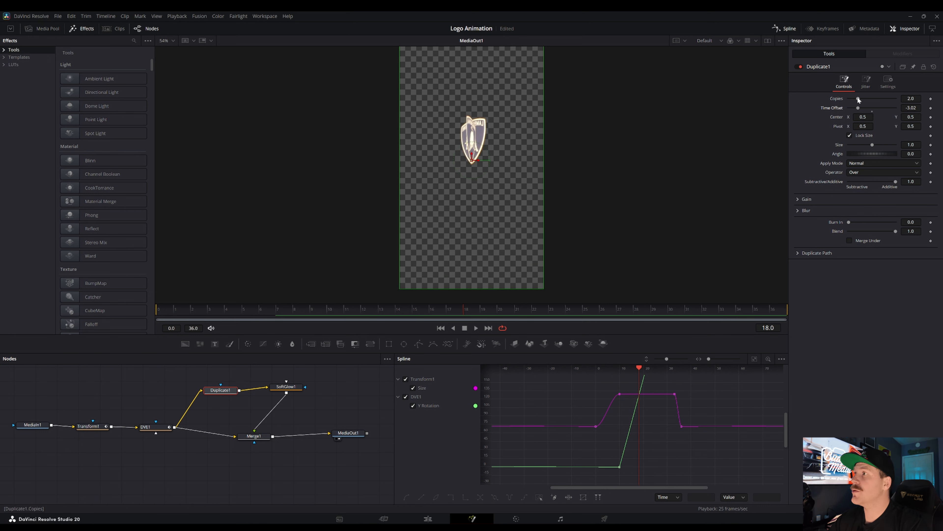
Step: Try 6.85 copies on Duplicate1, preview the stacked logos through the spin, and return to frame 10
drag(858, 98, 880, 98)
click(452, 314)
drag(453, 312, 516, 304)
click(452, 313)
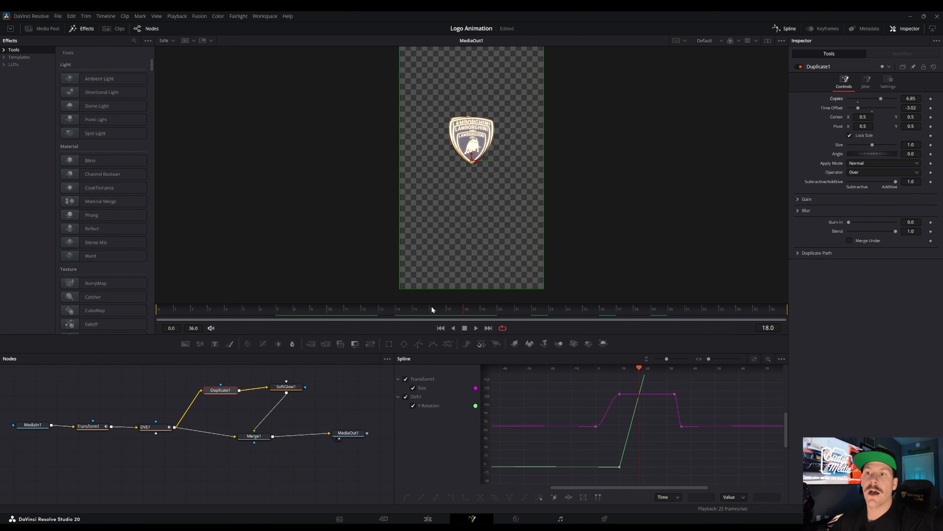
click(332, 311)
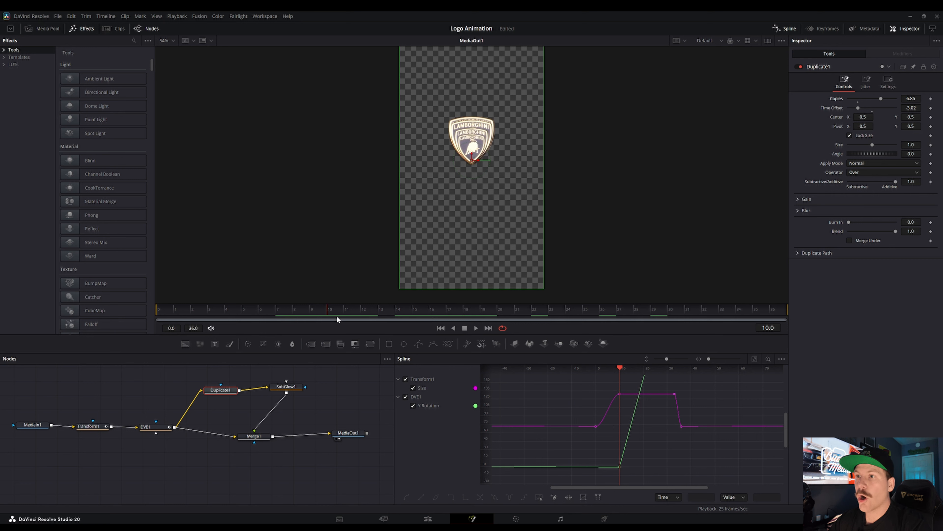
Step: Set Duplicate1's Copies to 2 and its Time Offset to -0.19, previewing the spin up to frame 17
click(911, 99)
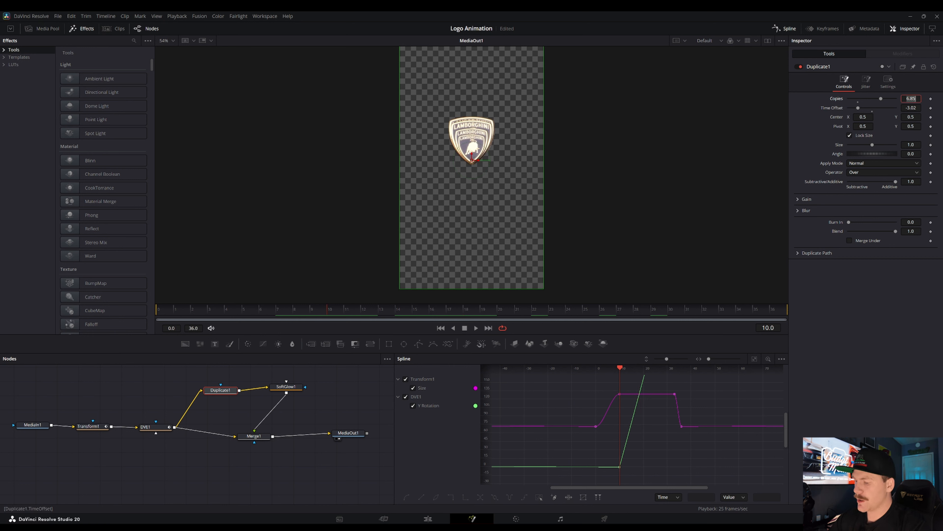
text(2)
key(Tab)
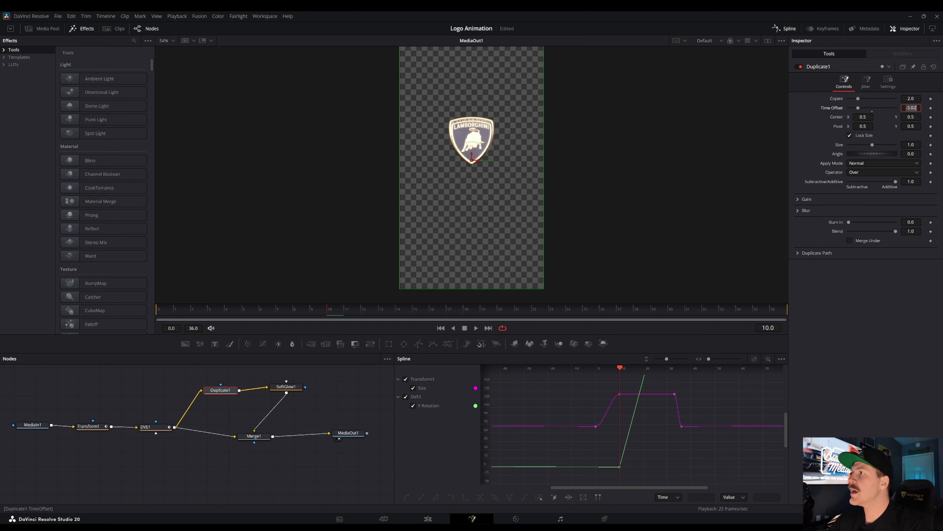
drag(859, 110, 874, 112)
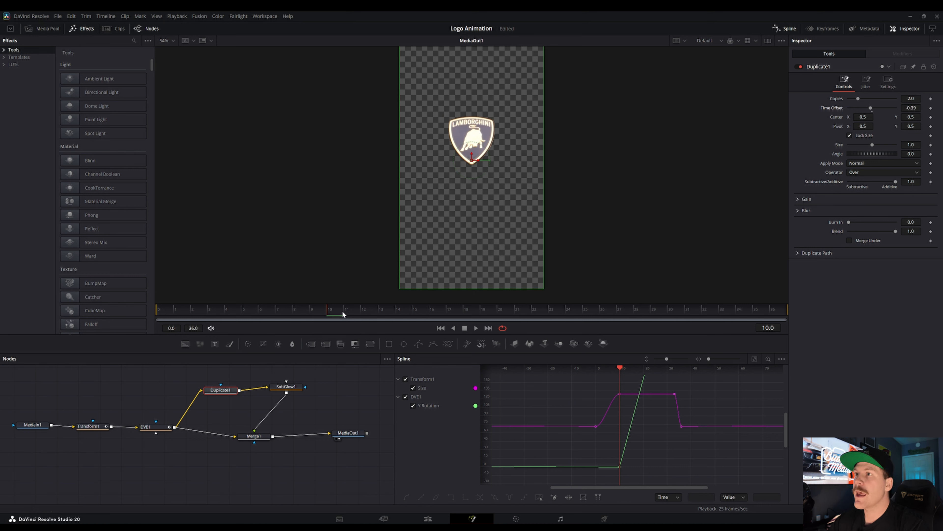
drag(342, 311, 460, 308)
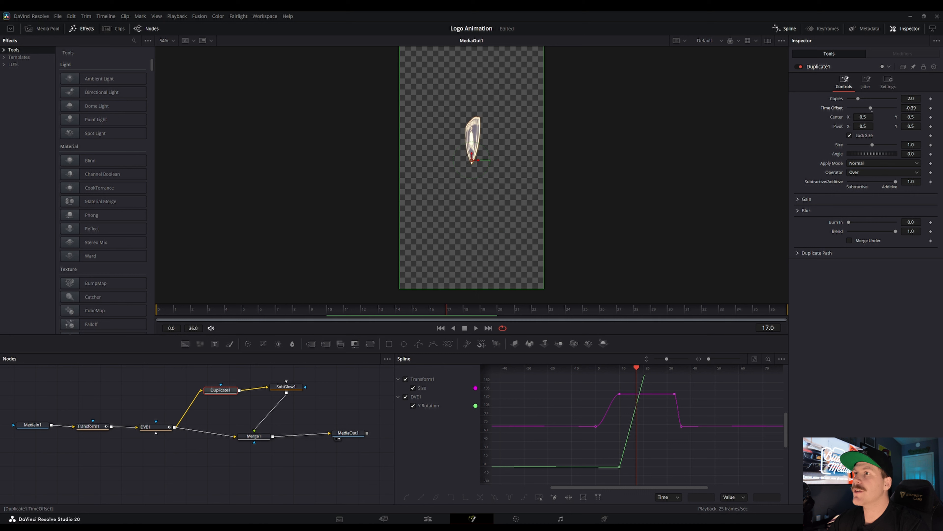
drag(911, 108, 918, 108)
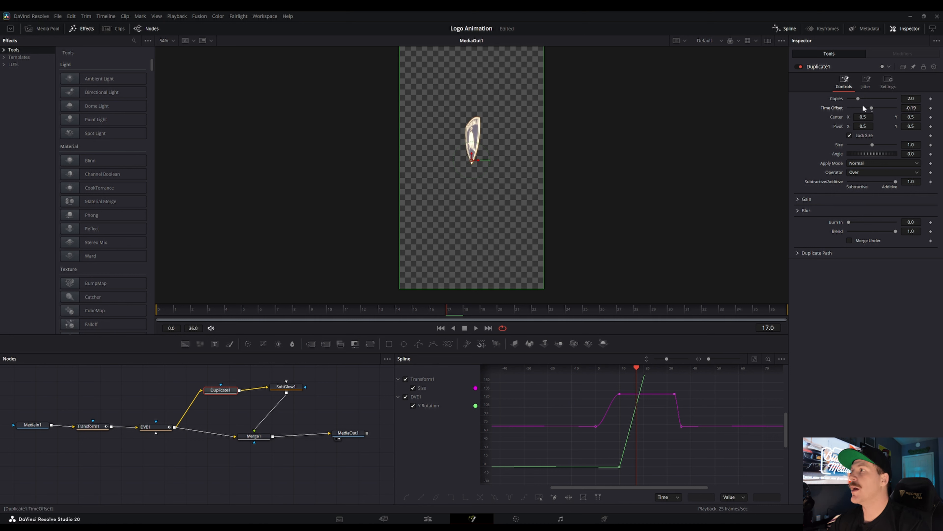
Step: Try 10 copies on Duplicate1, preview the spin between frames 12 and 20, and set Copies back to 2
drag(859, 98, 937, 98)
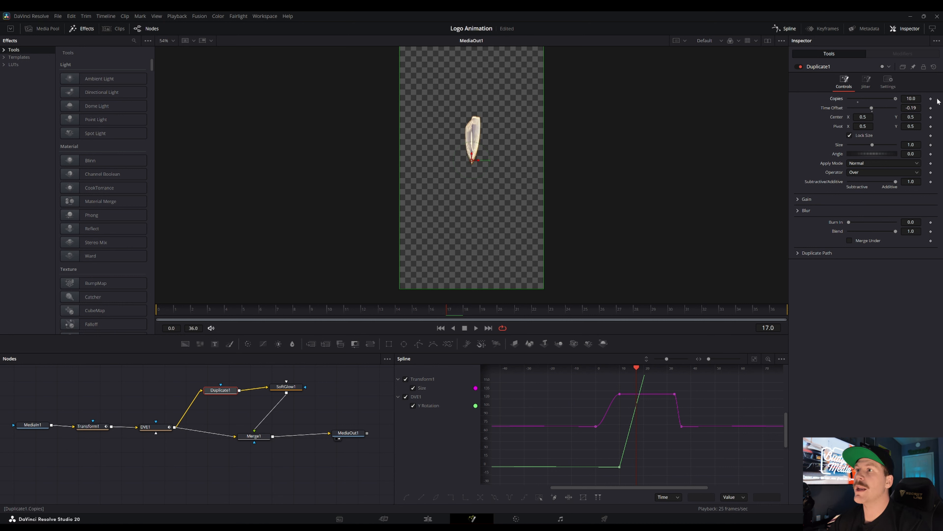
drag(452, 309, 366, 317)
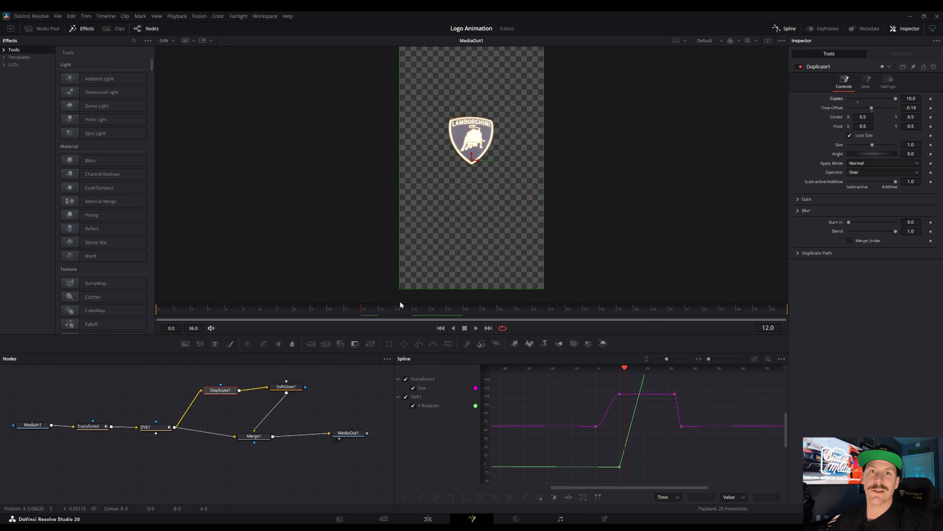
drag(426, 311, 506, 314)
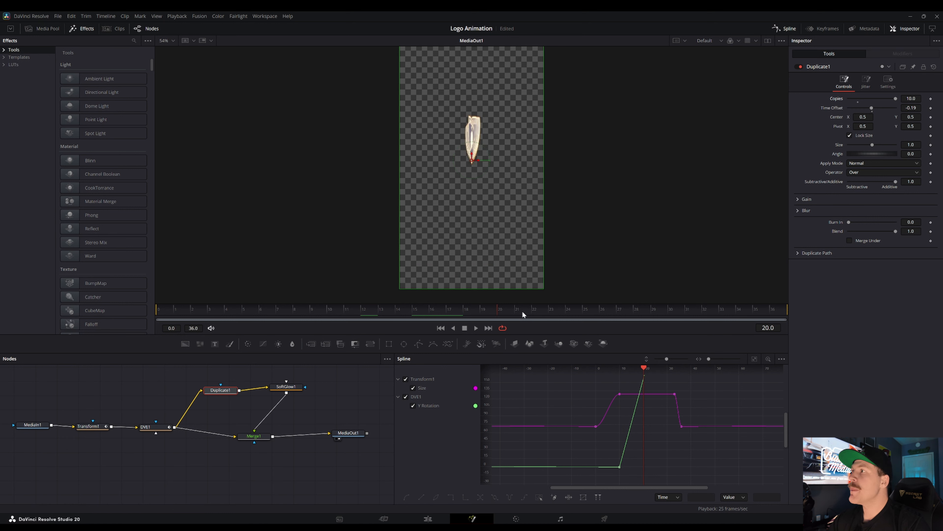
double_click(911, 99)
text(2)
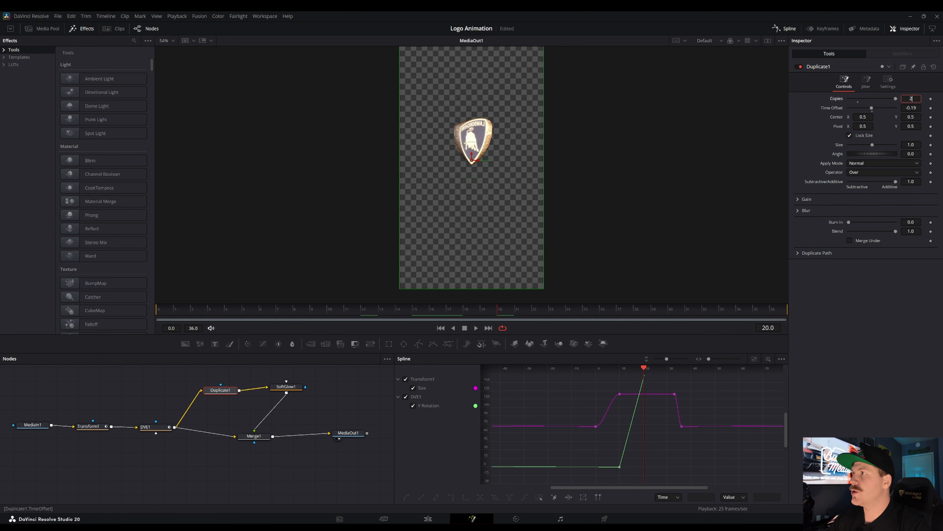
key(Tab)
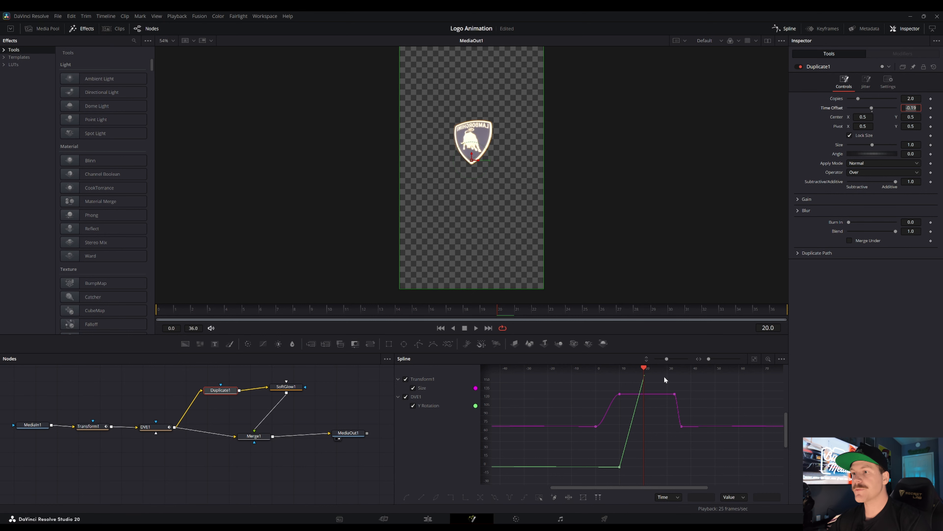
Step: Isolate DVE1's Y Rotation curve in the spline, smooth both of its keyframes, and preview the eased spin from frame 11
click(754, 358)
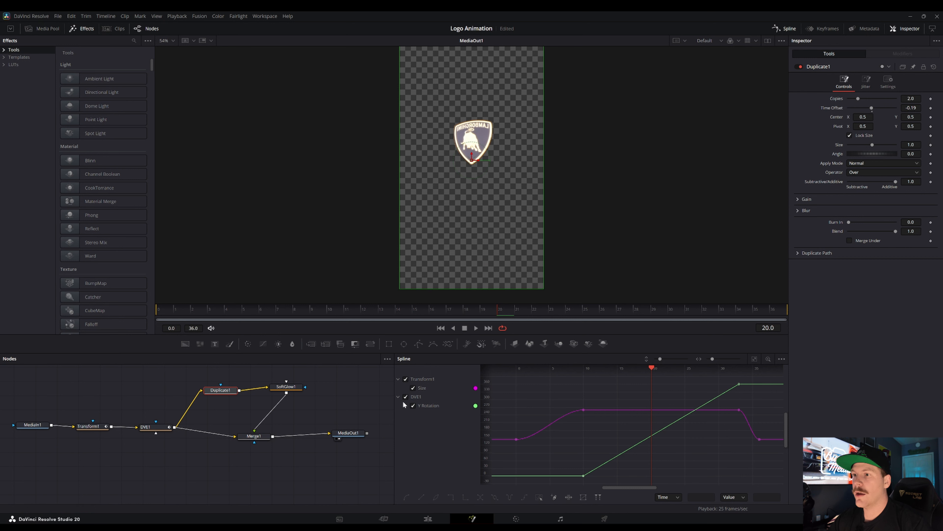
click(406, 378)
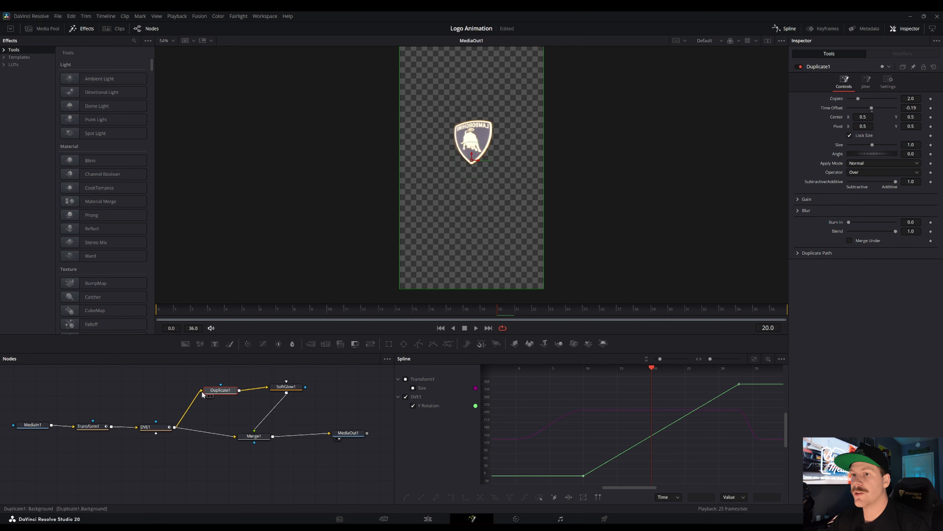
click(157, 427)
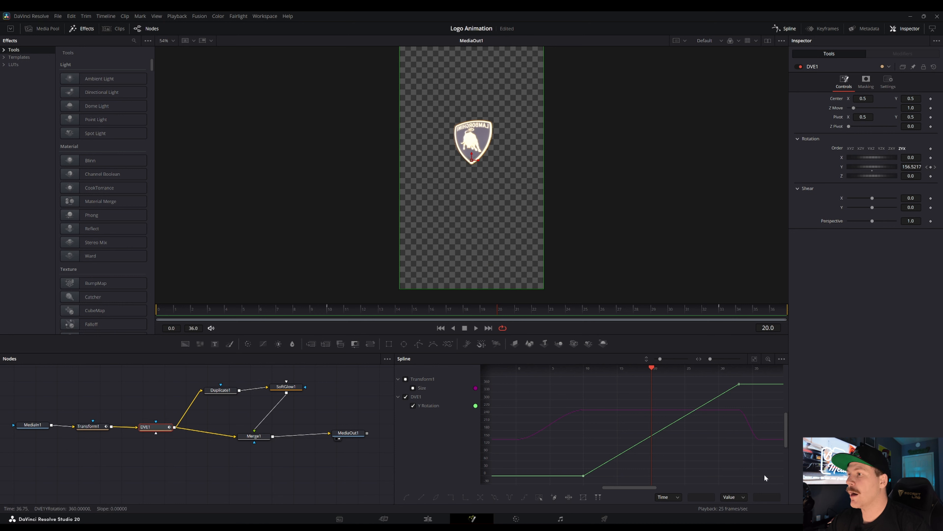
drag(764, 478, 570, 380)
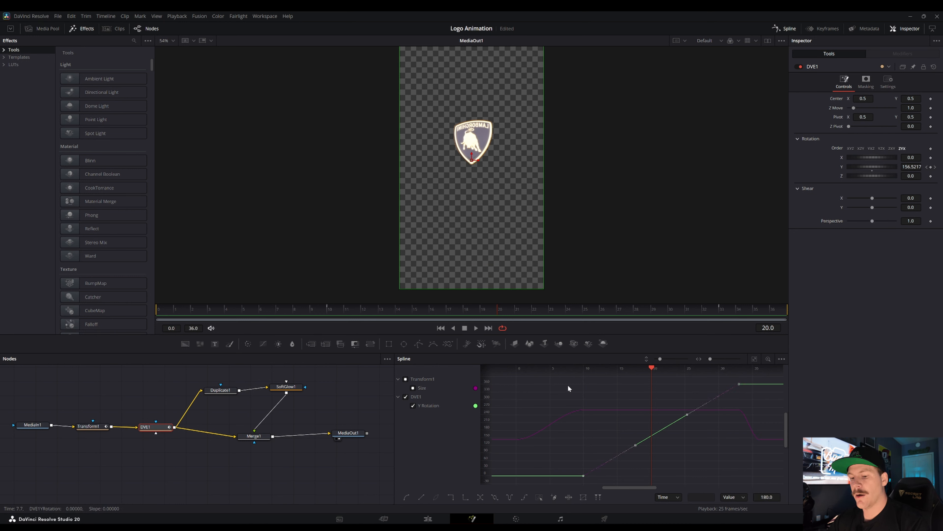
key(s)
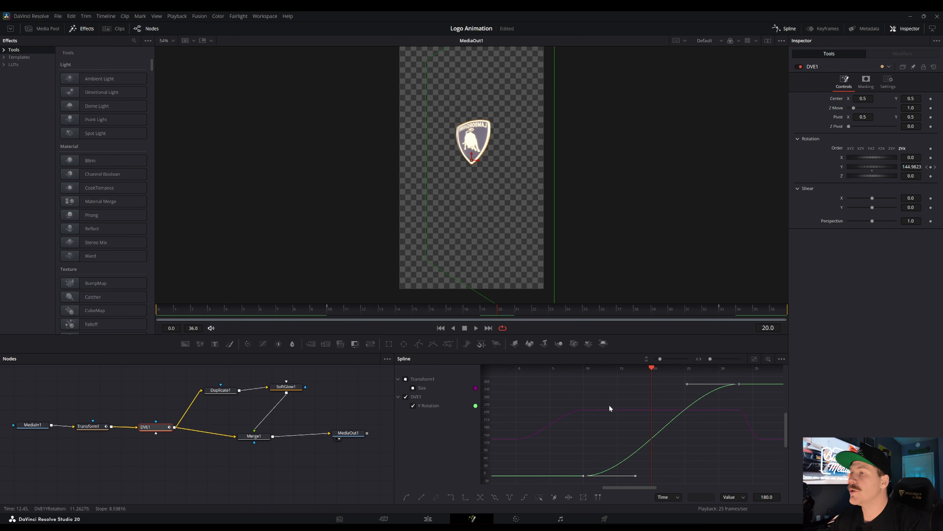
click(342, 307)
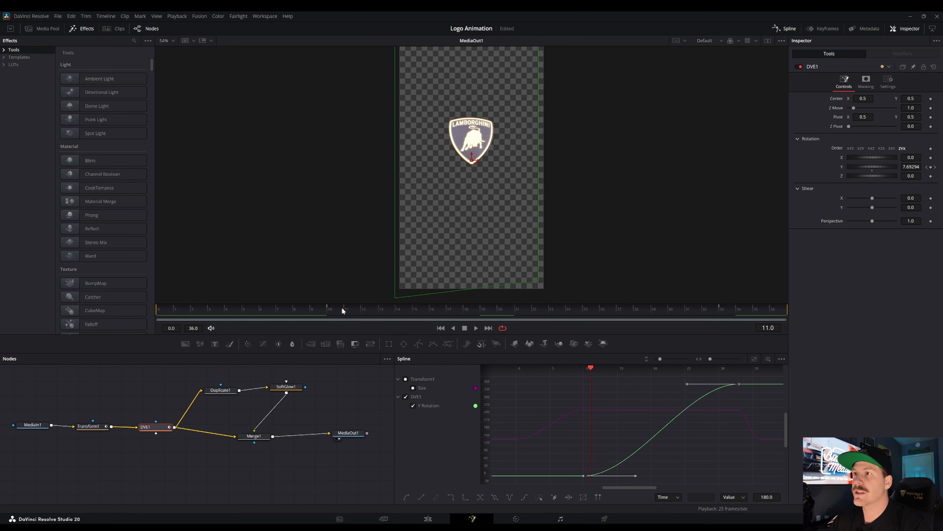
drag(341, 307, 375, 326)
Step: On the Edit page, play back the logo spin over the car's hood and examine Compound Clip 2 frame by frame up to 01:00:14:11
click(424, 519)
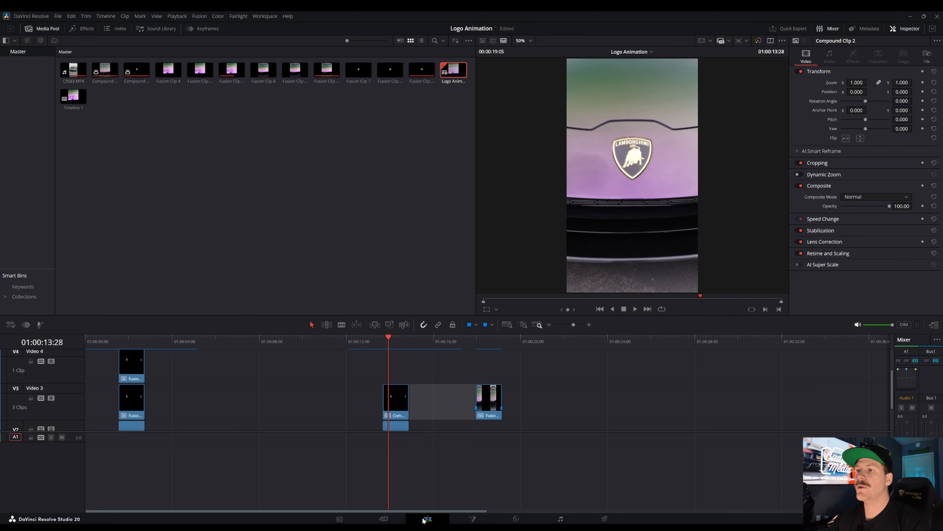
click(379, 343)
key(space)
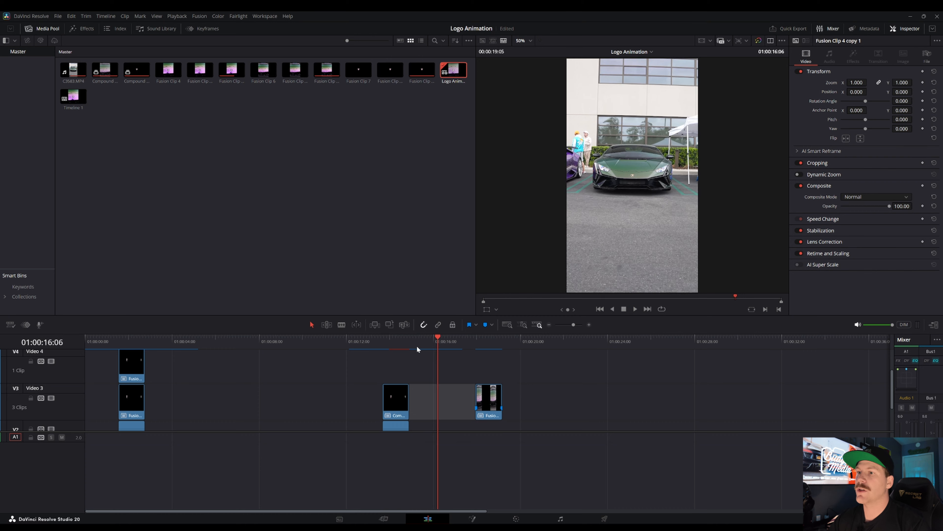
click(362, 342)
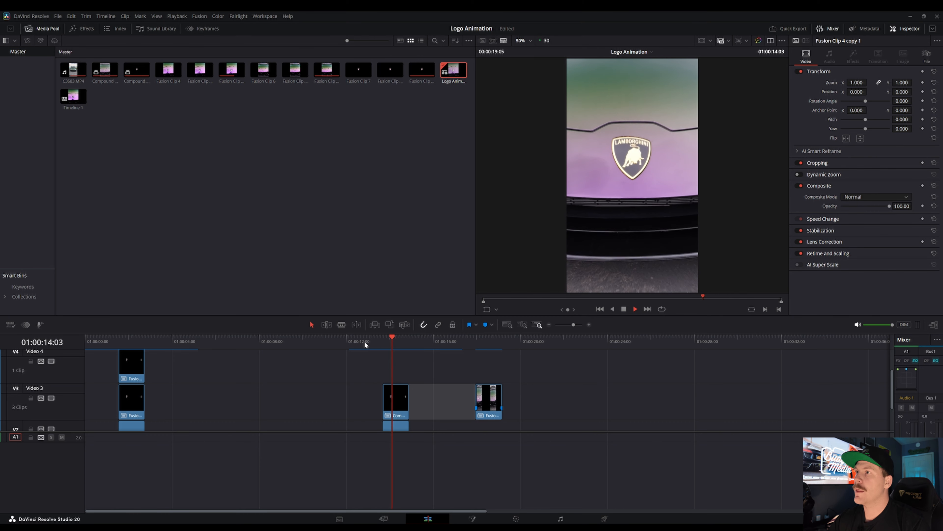
key(space)
mouse_move(386, 340)
mouse_down()
mouse_move(408, 337)
mouse_move(395, 339)
mouse_up()
click(399, 403)
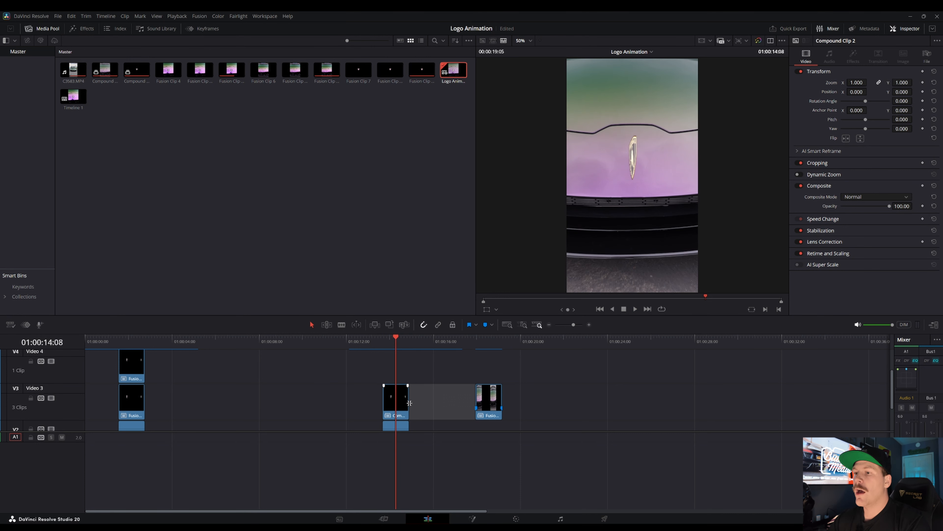
click(397, 405)
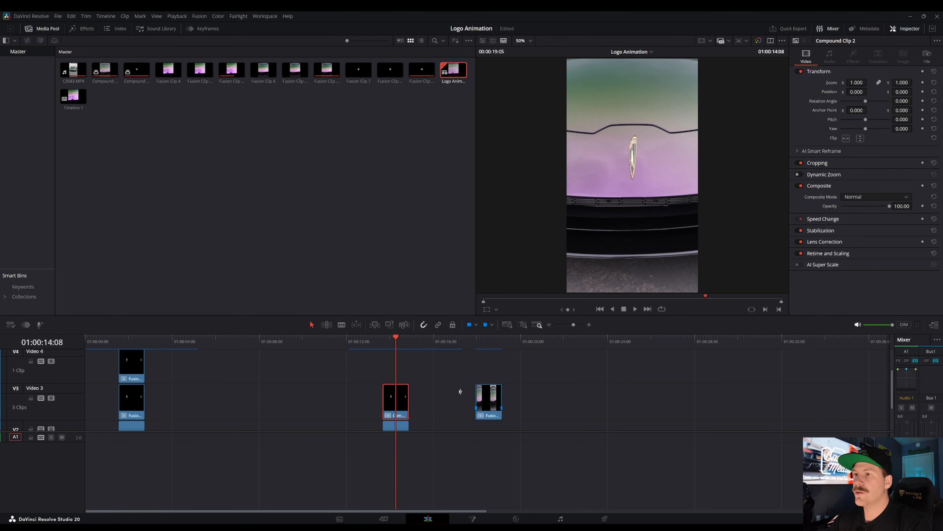
mouse_move(390, 339)
mouse_down()
mouse_move(416, 350)
mouse_move(398, 351)
mouse_up()
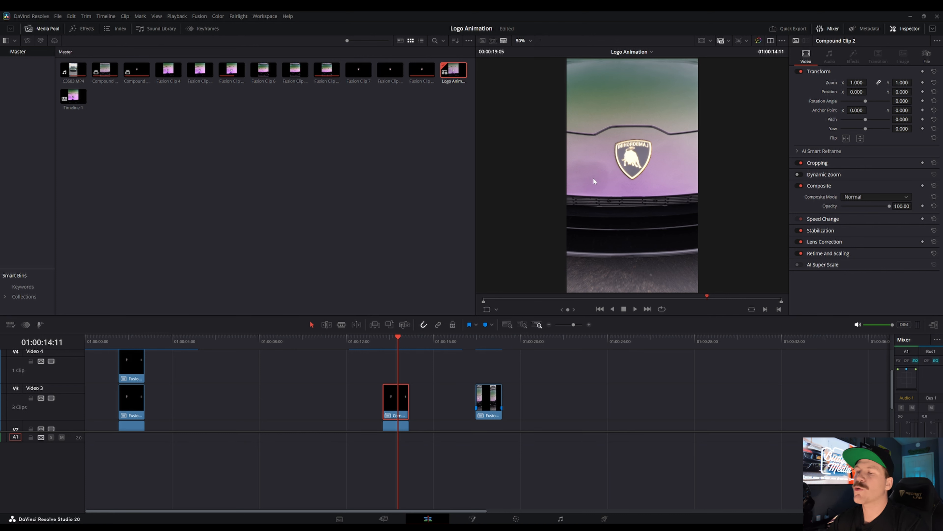
Step: Open Compound Clip 2's timeline, set its logo window's Soft 1 to 0.20 and Inside softness to 0.88 in Color, and reopen the Logo Animation timeline
right_click(392, 401)
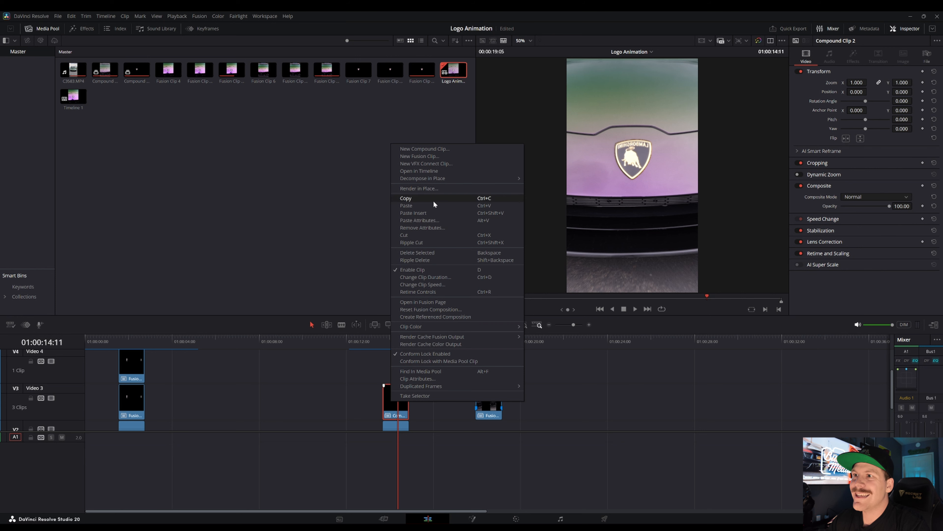
click(429, 171)
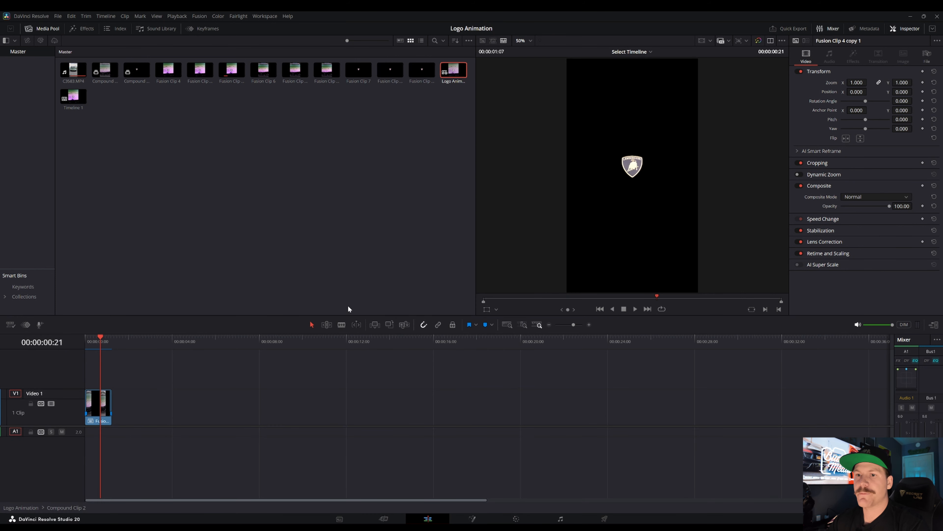
click(516, 518)
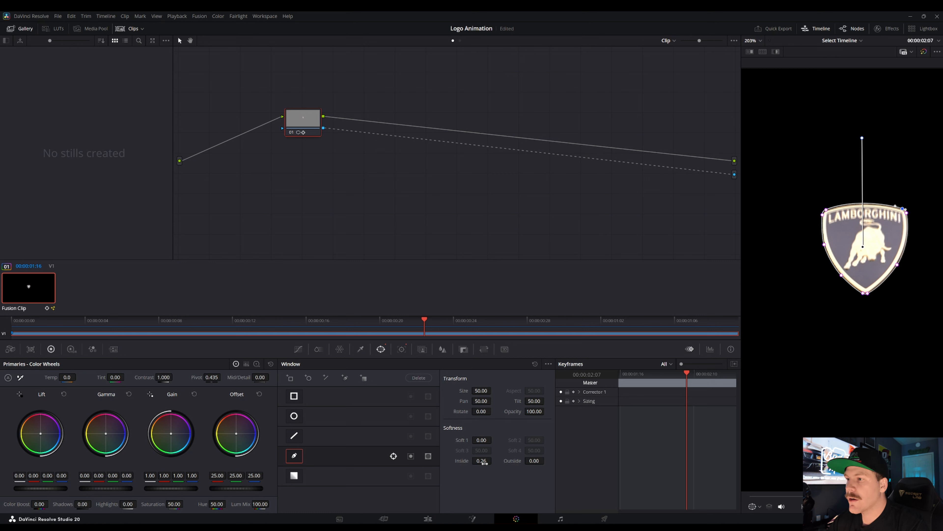
drag(481, 460, 493, 461)
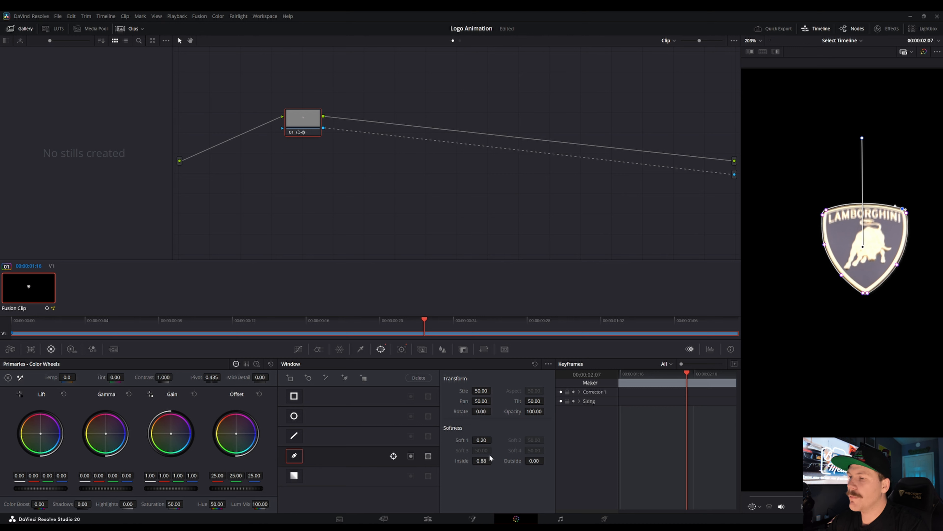
click(428, 519)
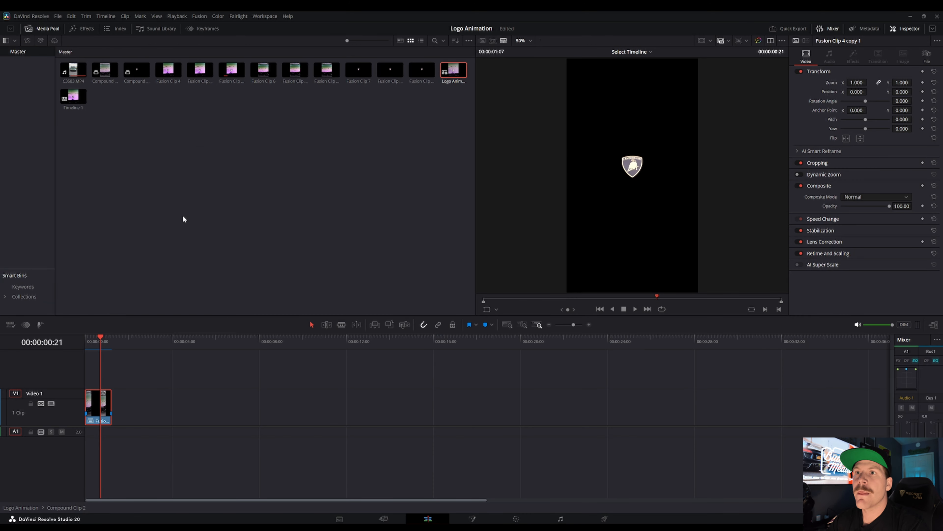
double_click(451, 75)
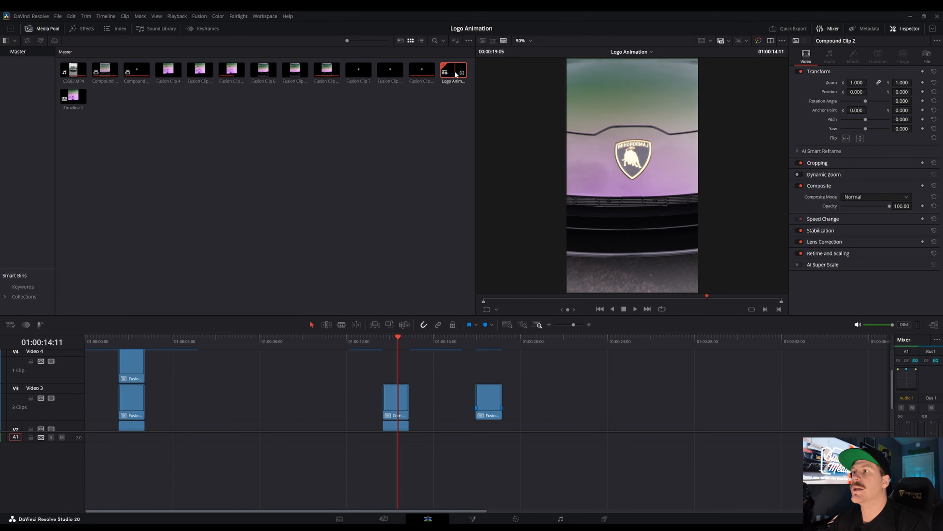
Step: Review the logo spin from 01:00:13:20, and play the earlier version from 01:00:01:16 for comparison
mouse_move(402, 337)
mouse_down()
mouse_move(392, 339)
mouse_move(406, 344)
mouse_move(395, 342)
mouse_up()
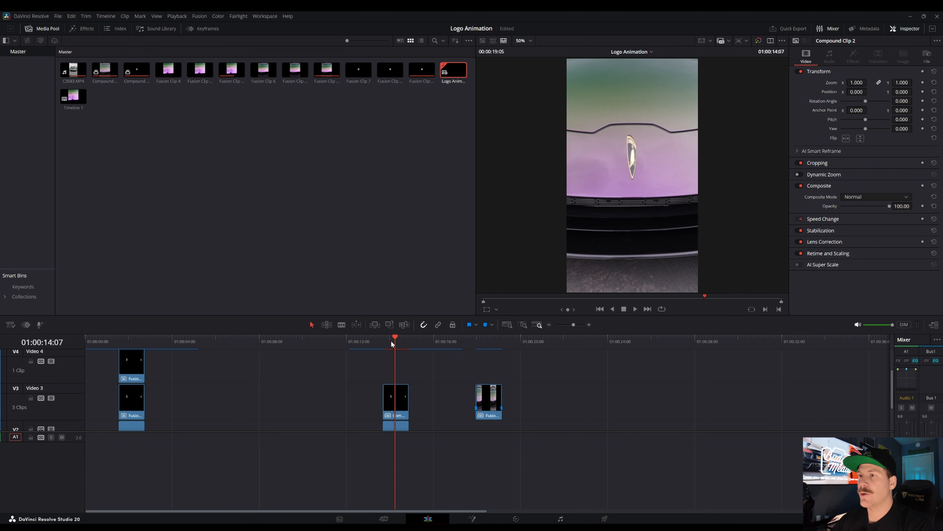
click(384, 339)
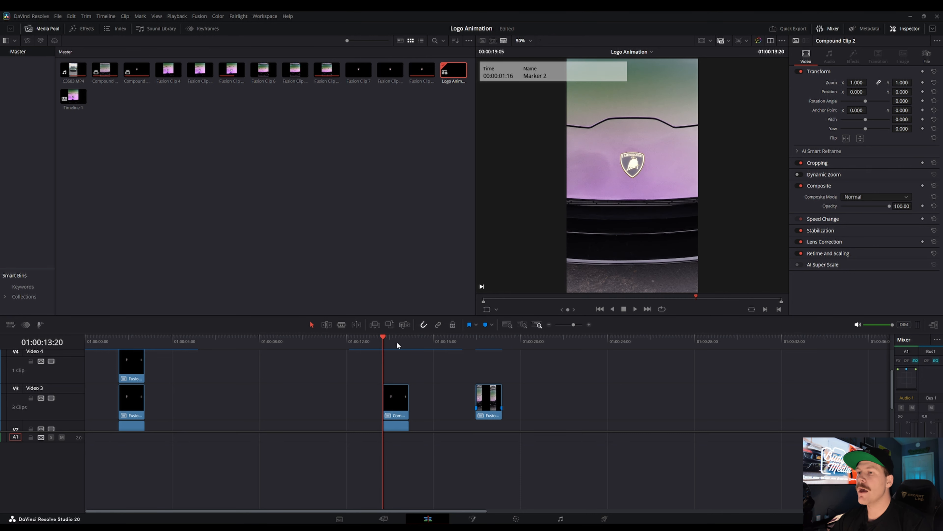
key(space)
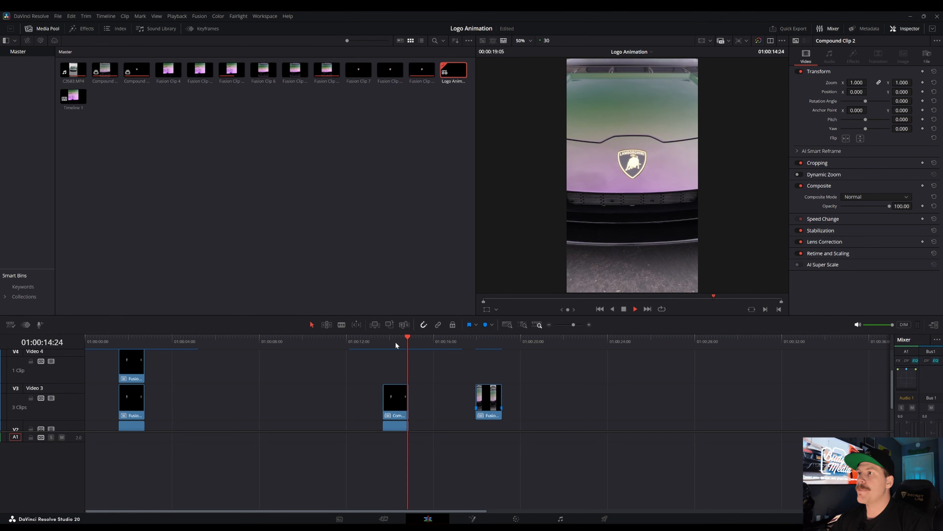
key(space)
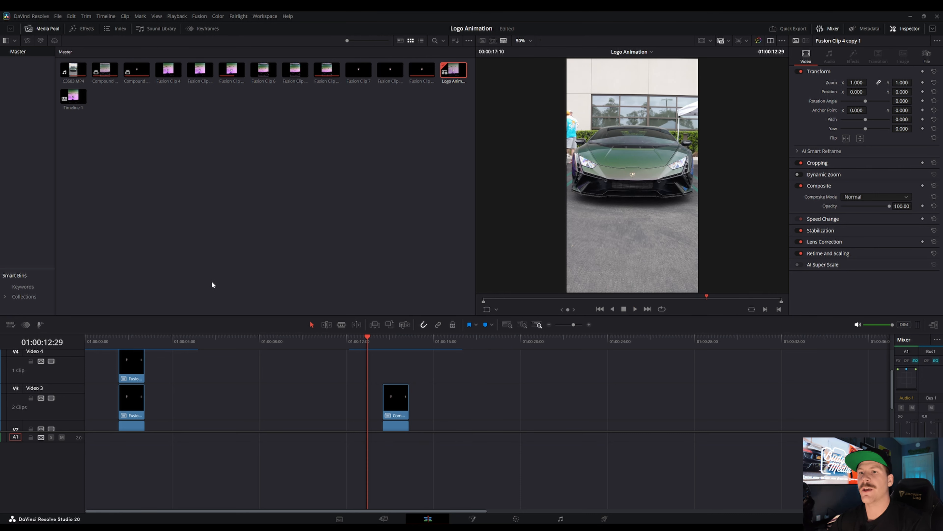
click(119, 338)
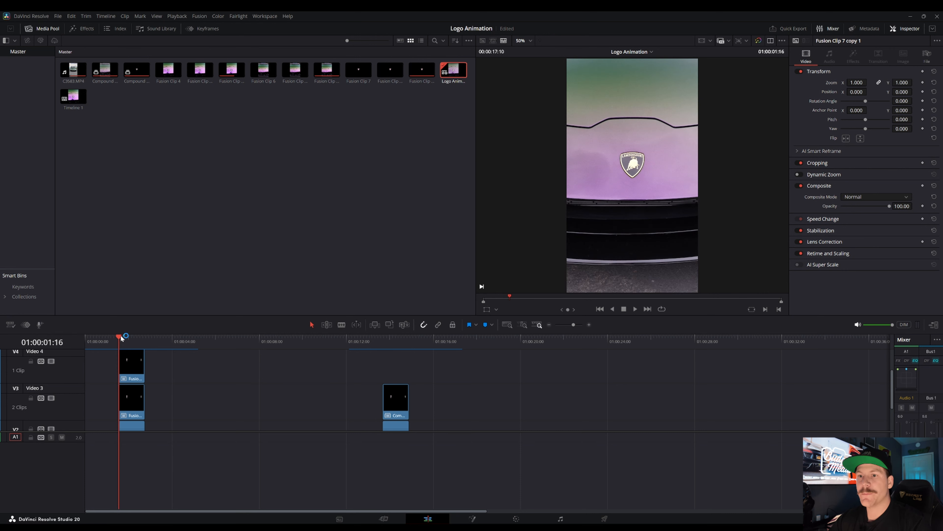
key(space)
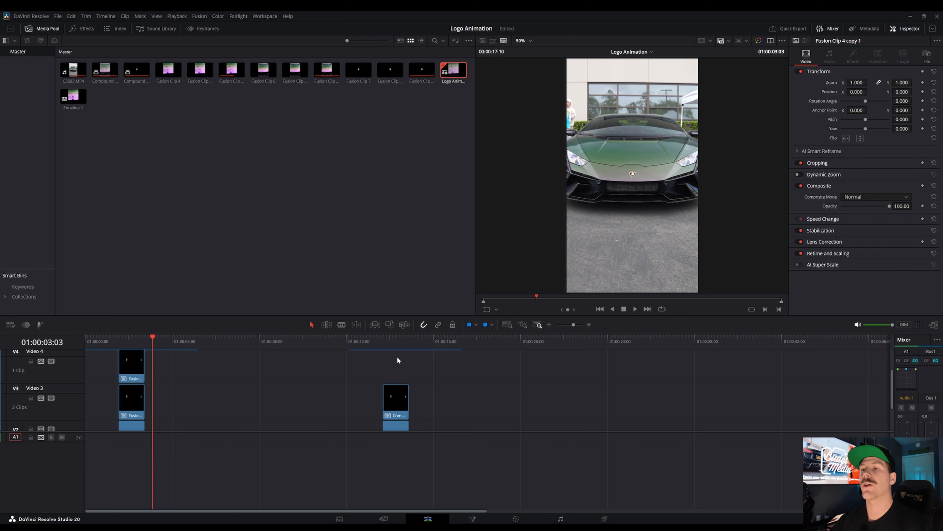
Step: Open Compound Clip 2 in Fusion, add a Drop Shadow node after DVE1, and shift the Duplicate1 and Merge1 branches to make room
click(395, 340)
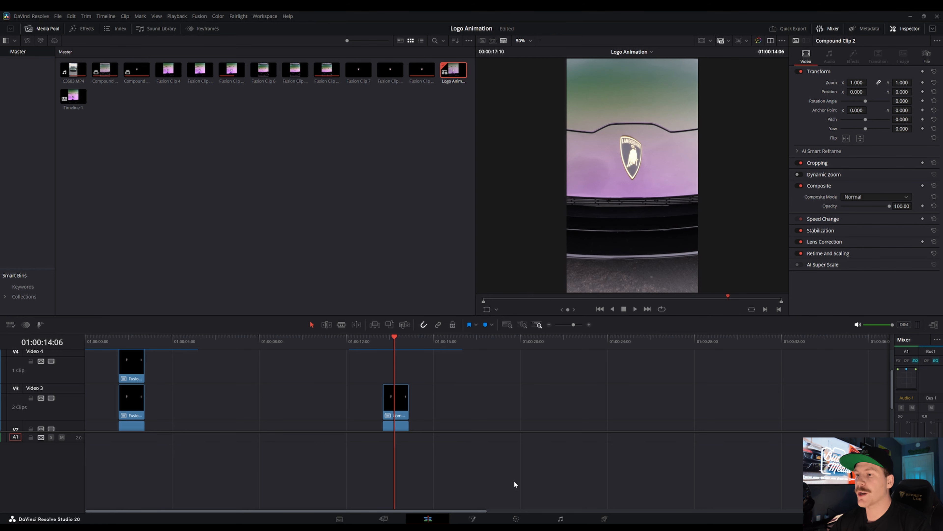
click(473, 518)
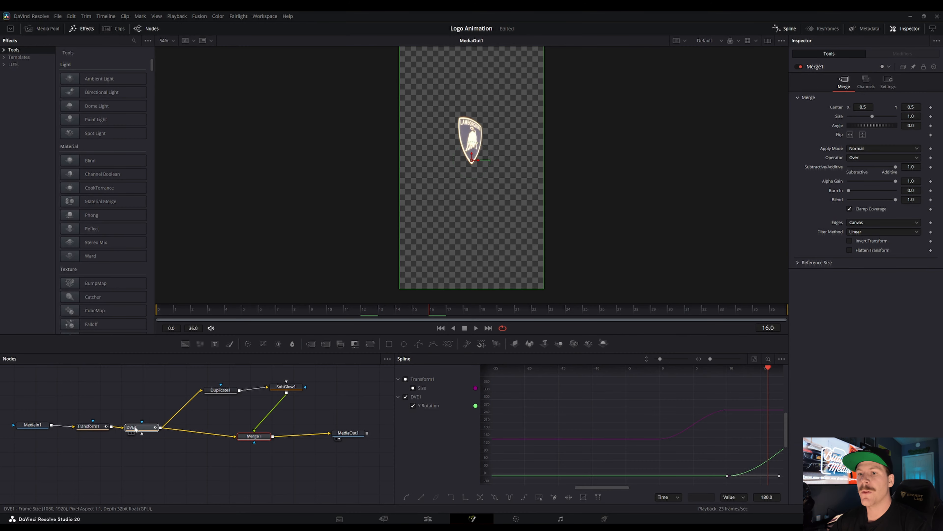
click(143, 428)
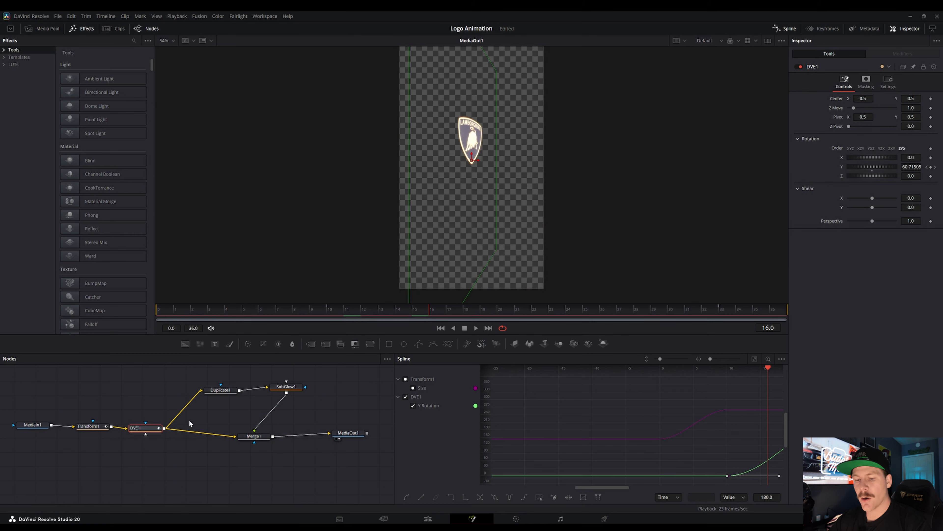
key(shift+space)
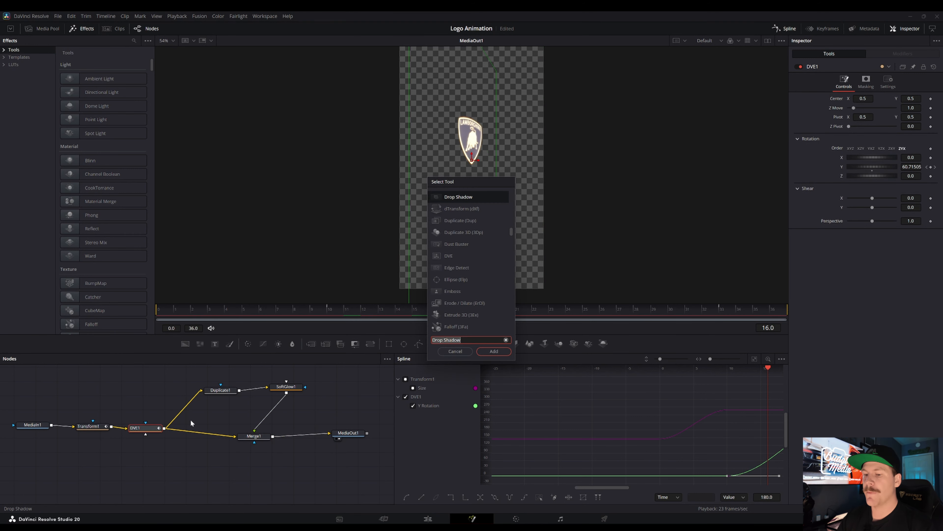
text(dr)
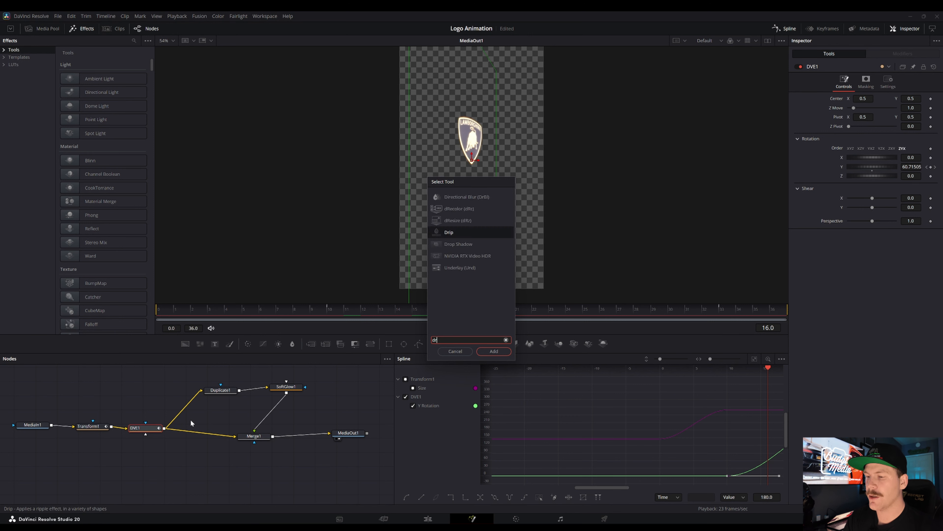
text(op)
key(Up)
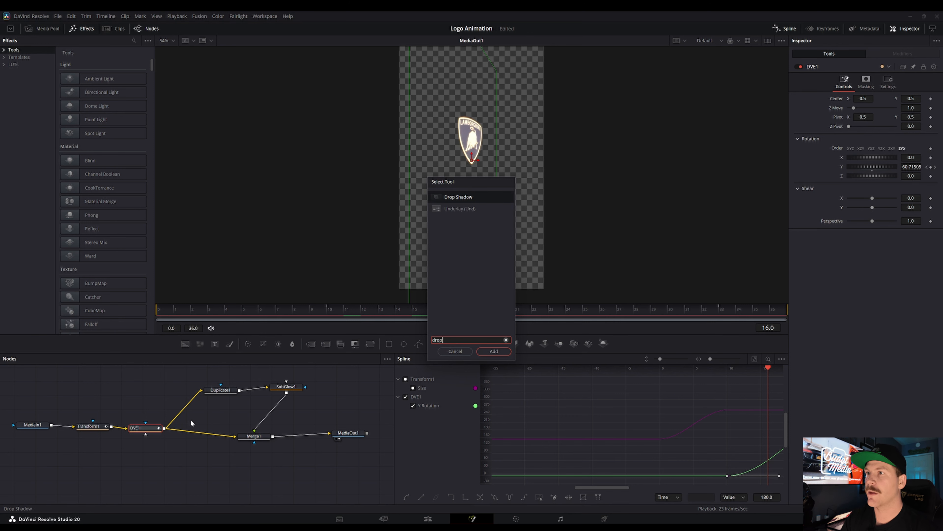
key(Return)
drag(232, 389, 291, 395)
drag(266, 435, 296, 434)
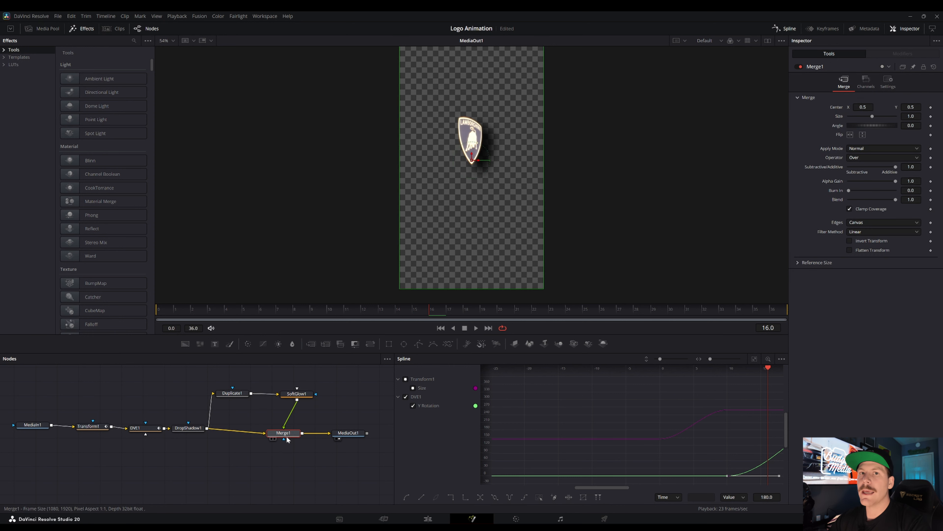
Step: Check the shadow over the car at frame 10, and set DropShadow1's Shadow Strength to 0.276, Drop Distance to 0.1496 and Drop Angle to 60
click(335, 309)
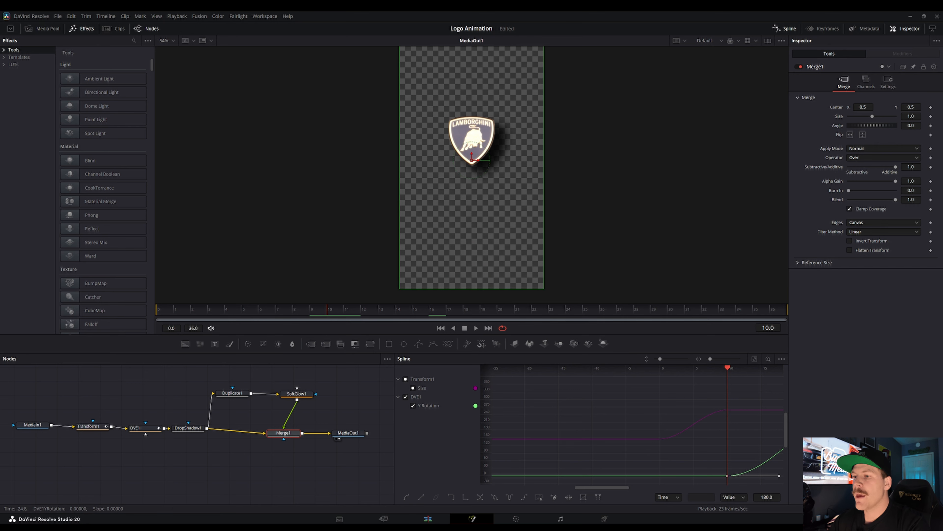
click(431, 519)
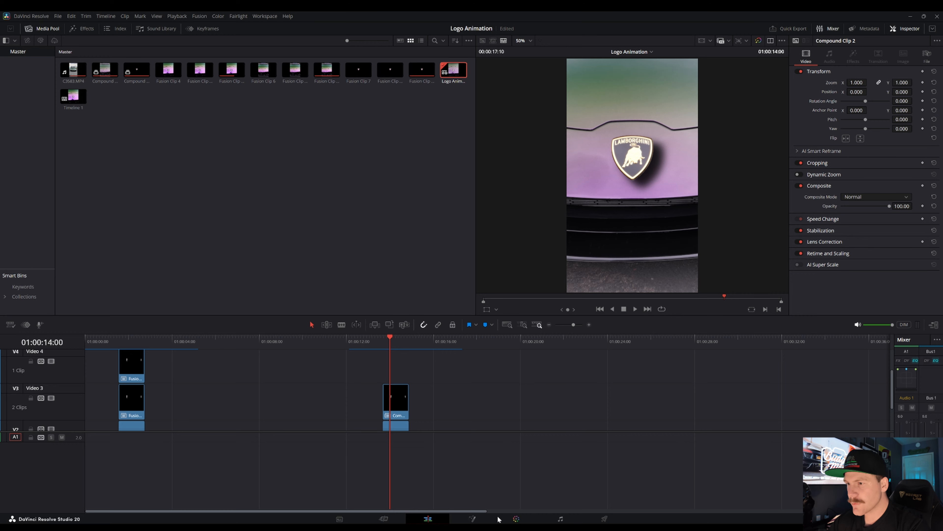
click(472, 518)
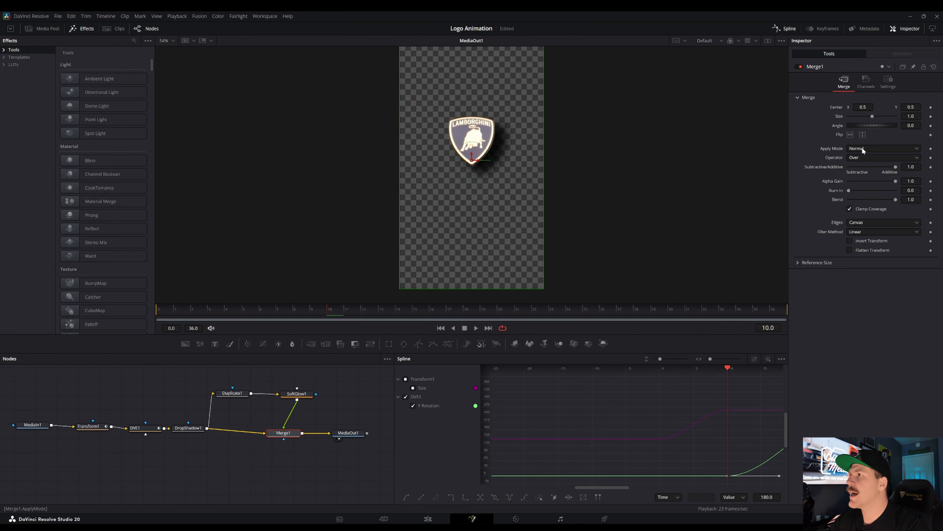
click(188, 430)
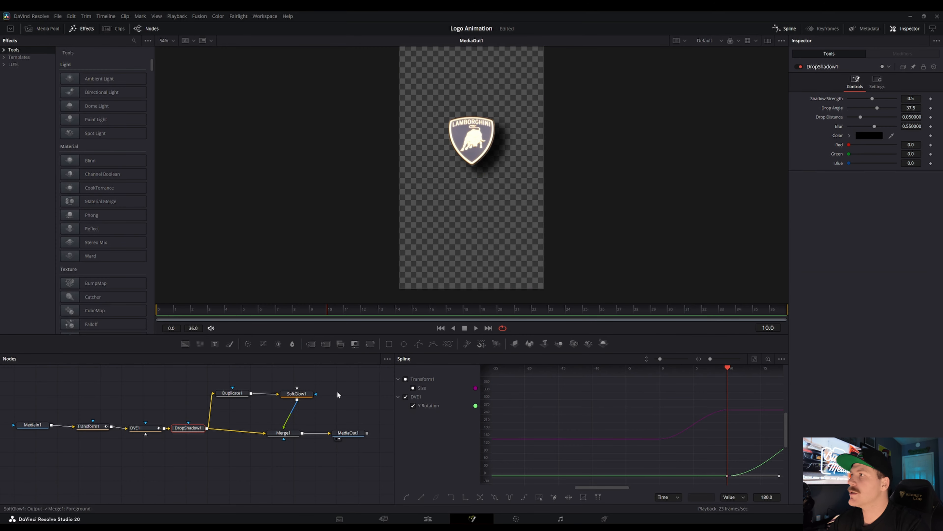
mouse_move(860, 116)
mouse_down()
mouse_move(884, 119)
mouse_move(862, 98)
mouse_up()
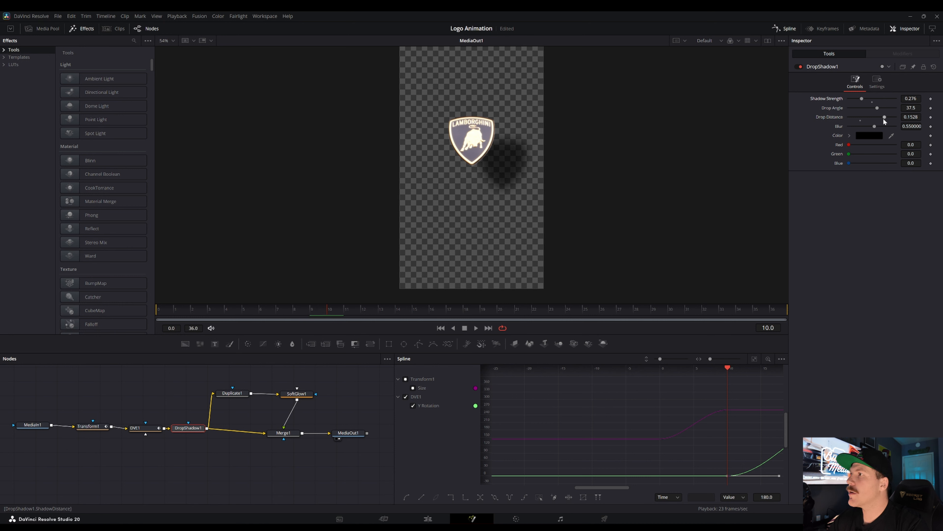
drag(883, 118, 880, 107)
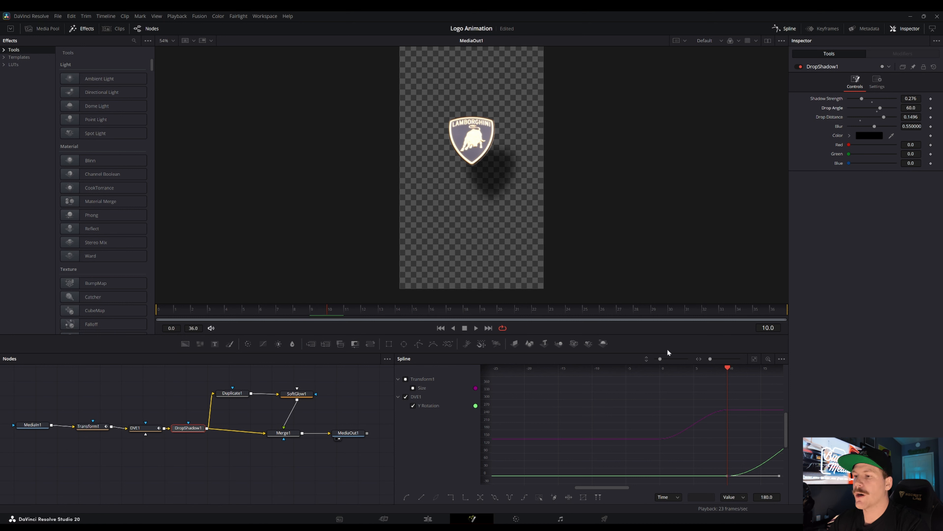
Step: Examine the drop shadow over the hood on the Edit page and at frames 7, 10 and 33 of the Fusion composition
click(444, 519)
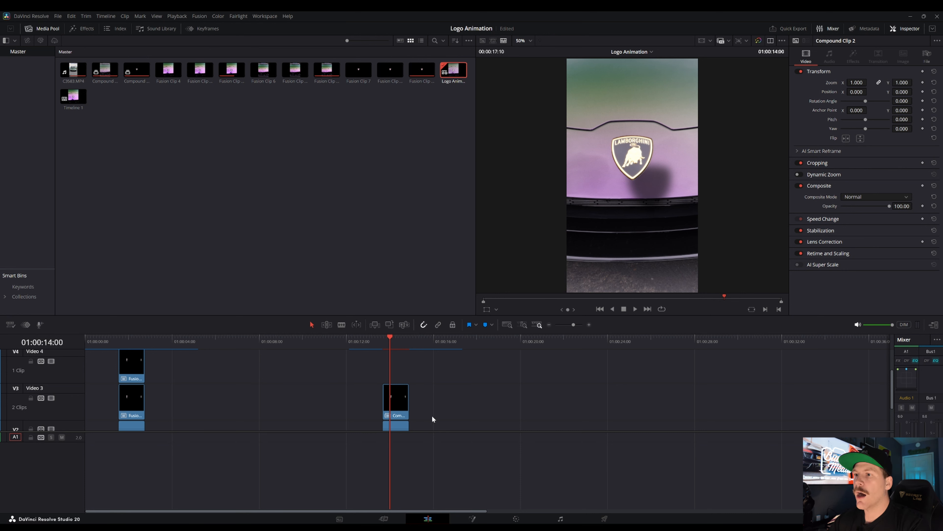
mouse_move(391, 337)
mouse_down()
mouse_move(411, 344)
mouse_move(388, 345)
mouse_up()
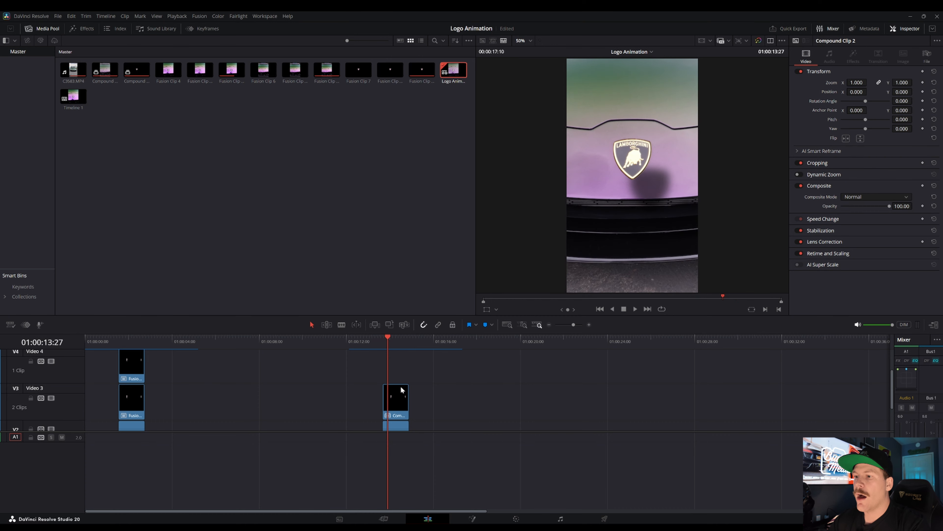
click(473, 519)
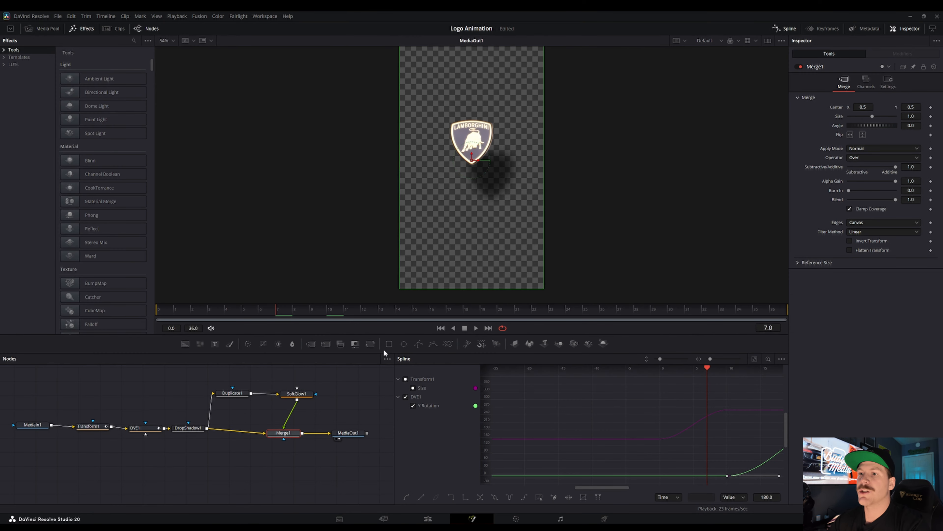
drag(278, 314, 334, 317)
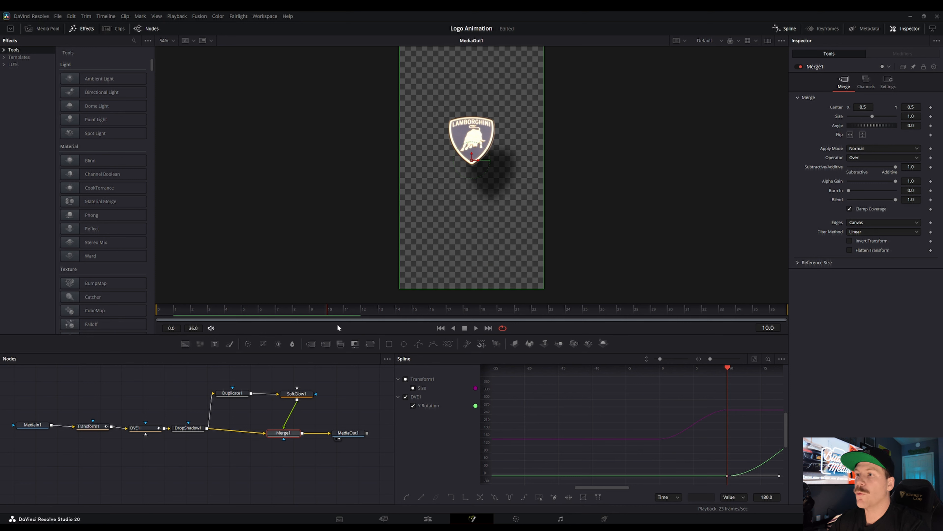
click(723, 311)
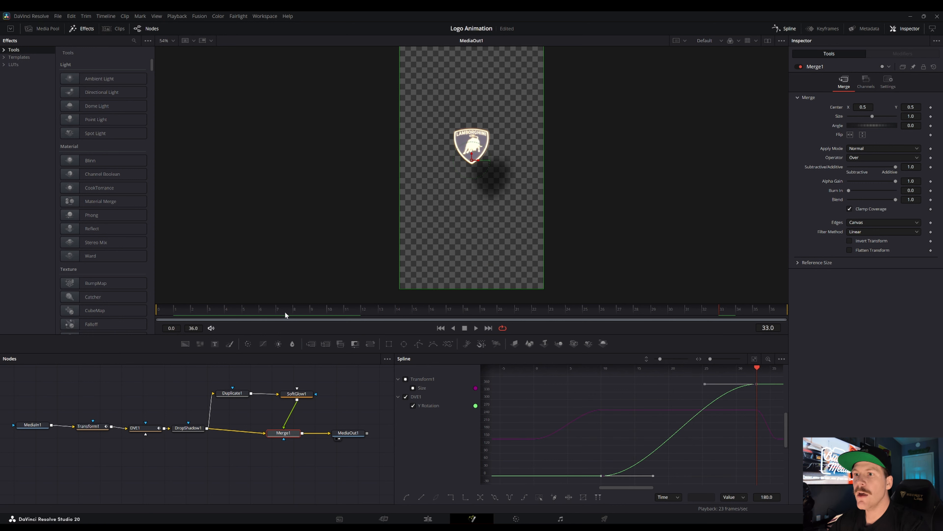
click(333, 311)
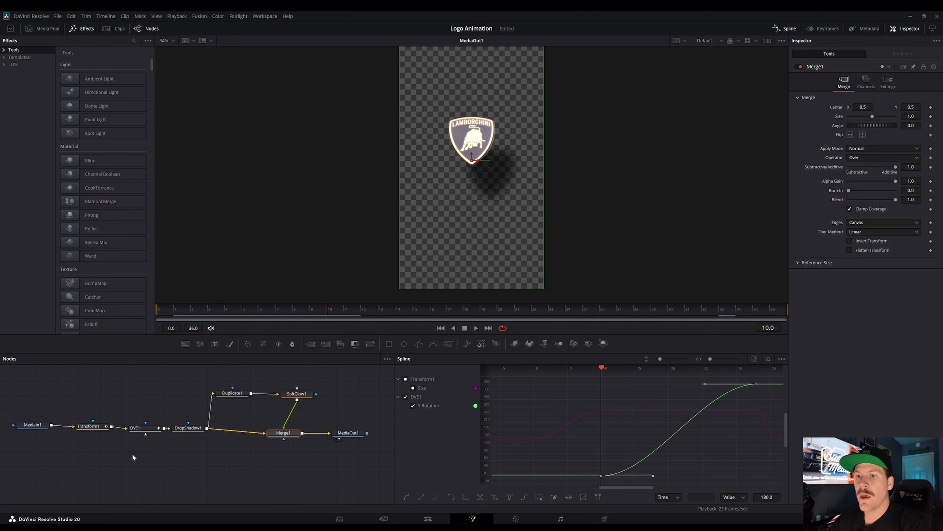
click(186, 428)
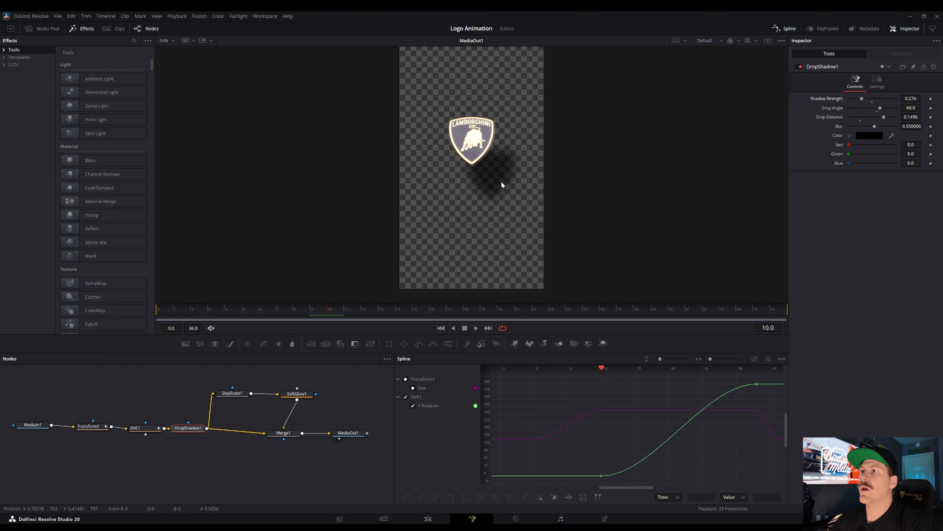
click(428, 519)
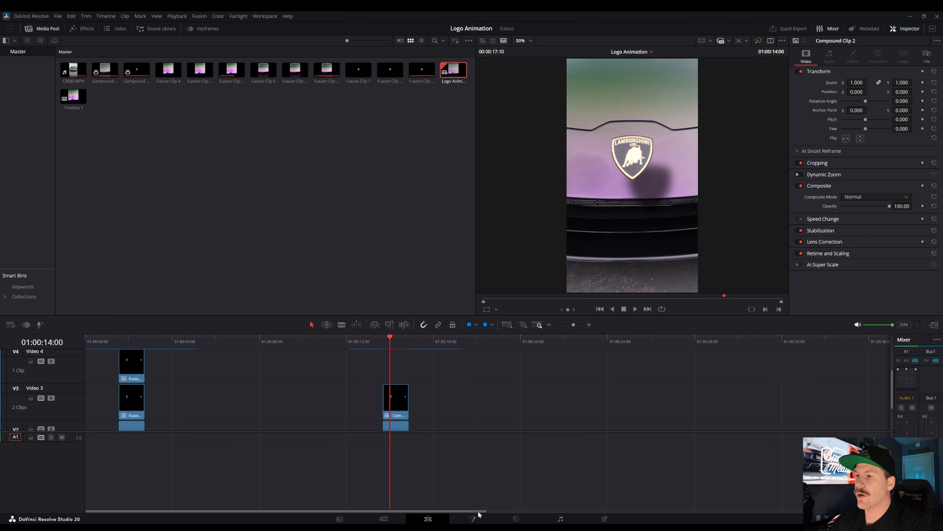
Step: In Fusion, keyframe DropShadow1's Blur and Drop Distance at frames 10 and 33 with their current values
click(472, 519)
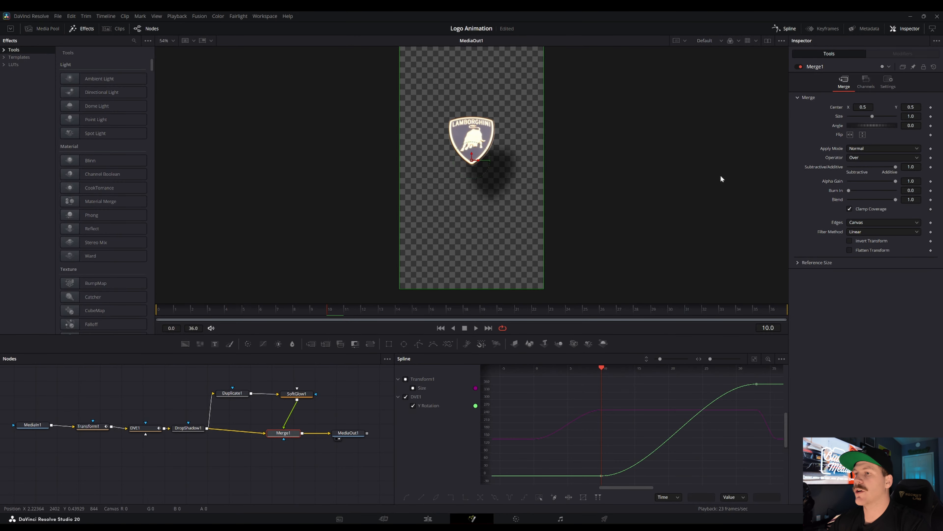
click(186, 428)
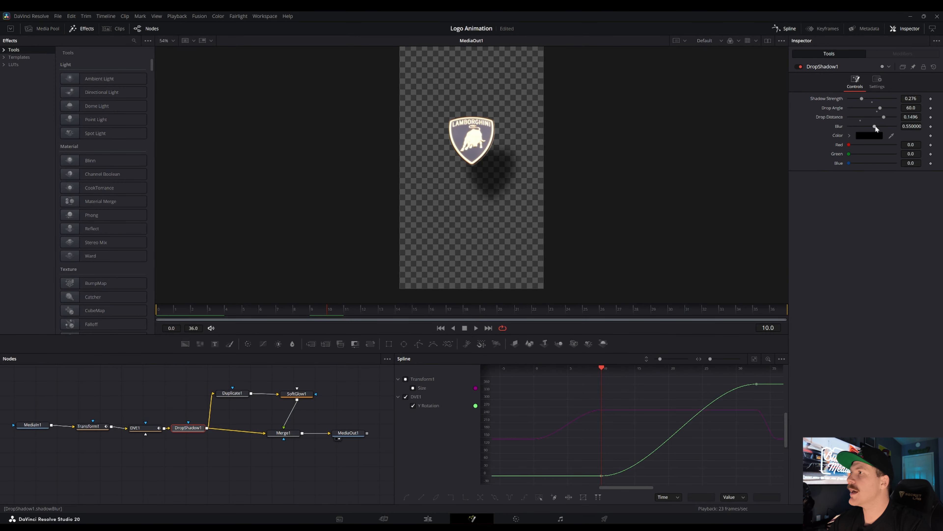
click(931, 126)
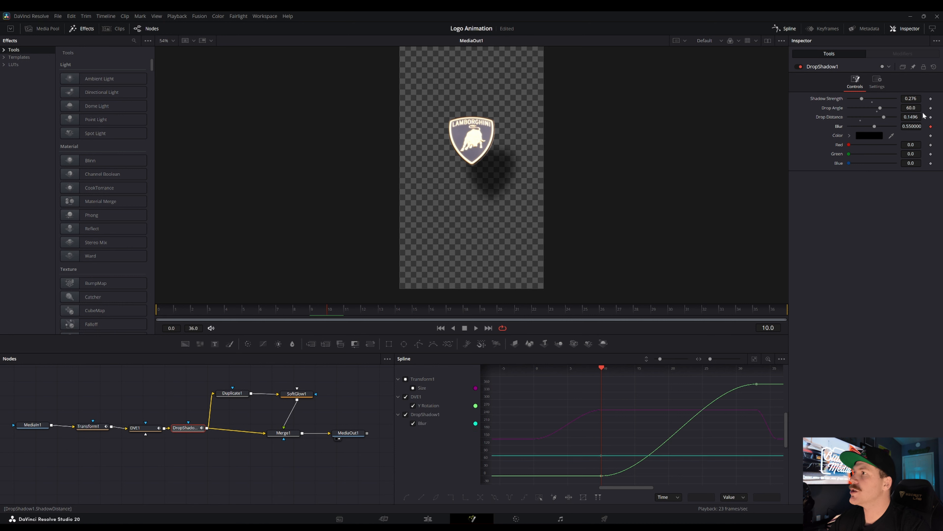
click(931, 117)
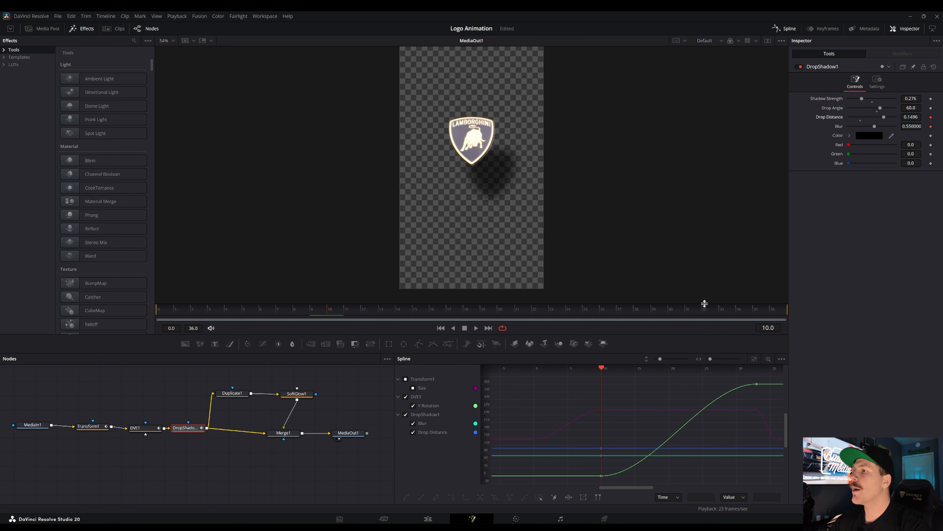
click(722, 308)
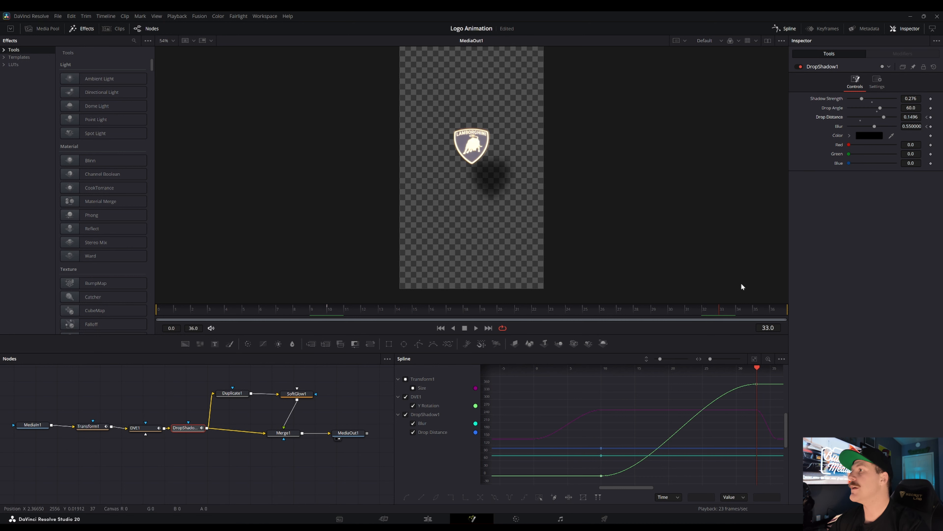
click(931, 126)
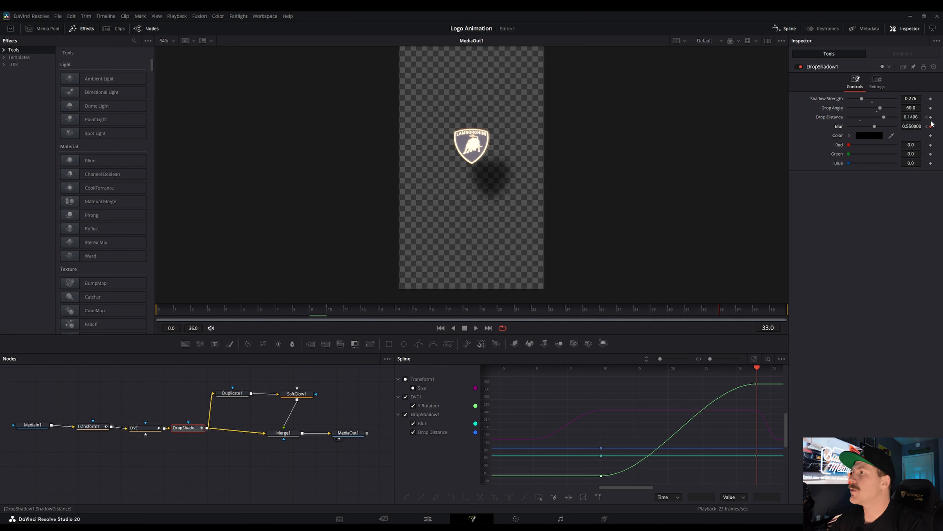
click(931, 117)
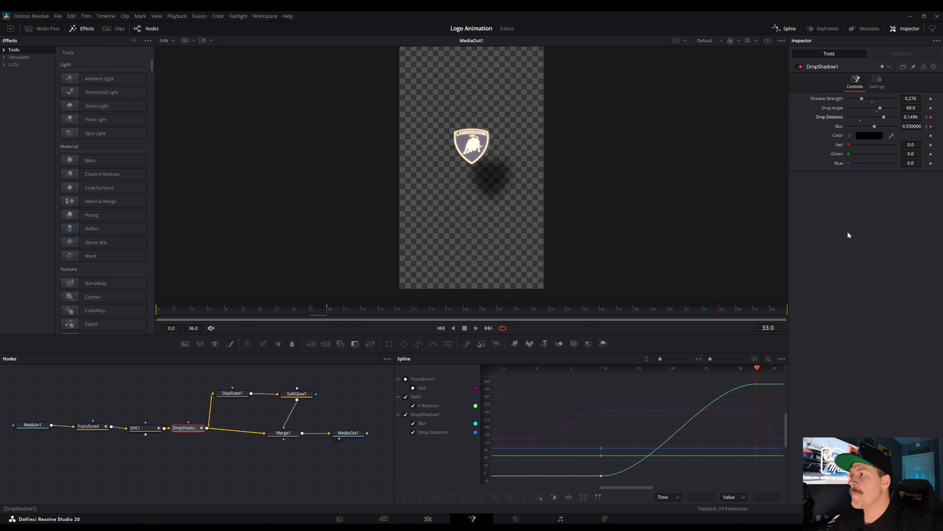
Step: At frame 36, set DropShadow1's Blur and Drop Distance to 0.0, and check how the shadow closes in around frames 34 and 35
click(772, 310)
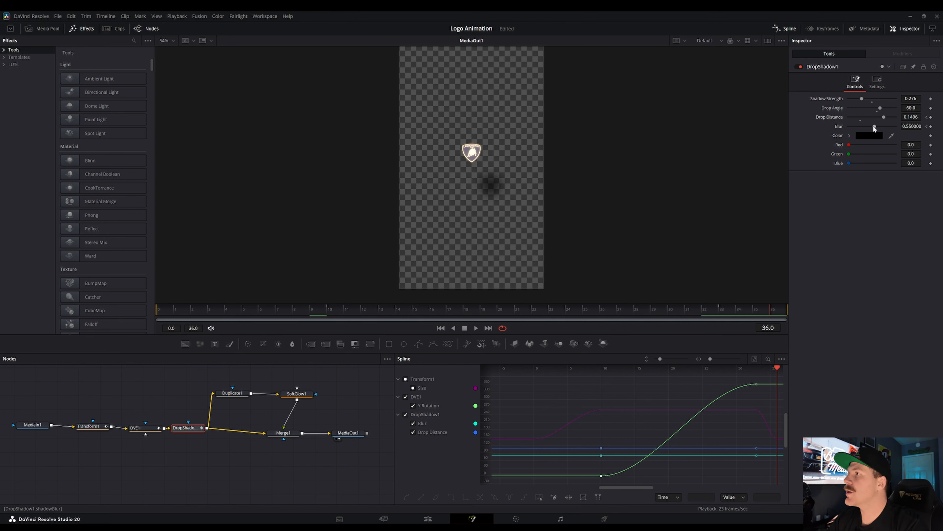
drag(874, 126, 844, 126)
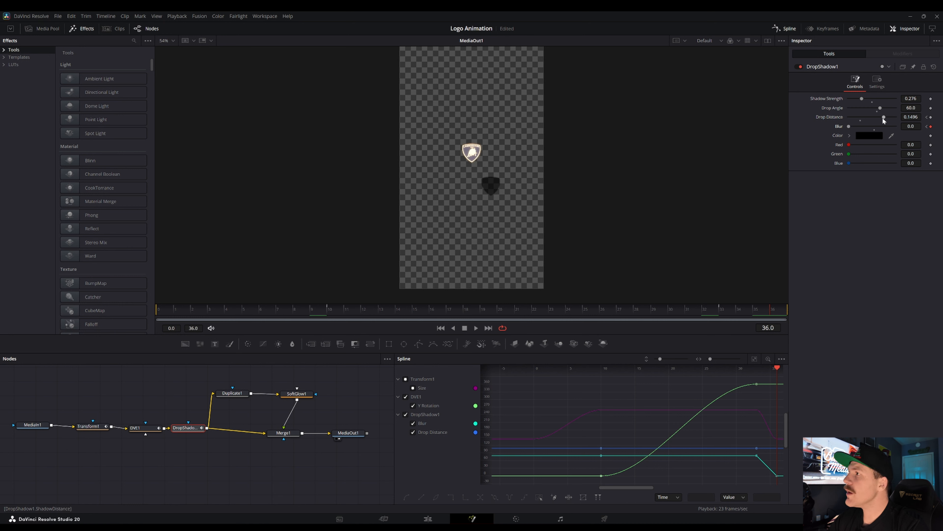
drag(883, 117, 784, 121)
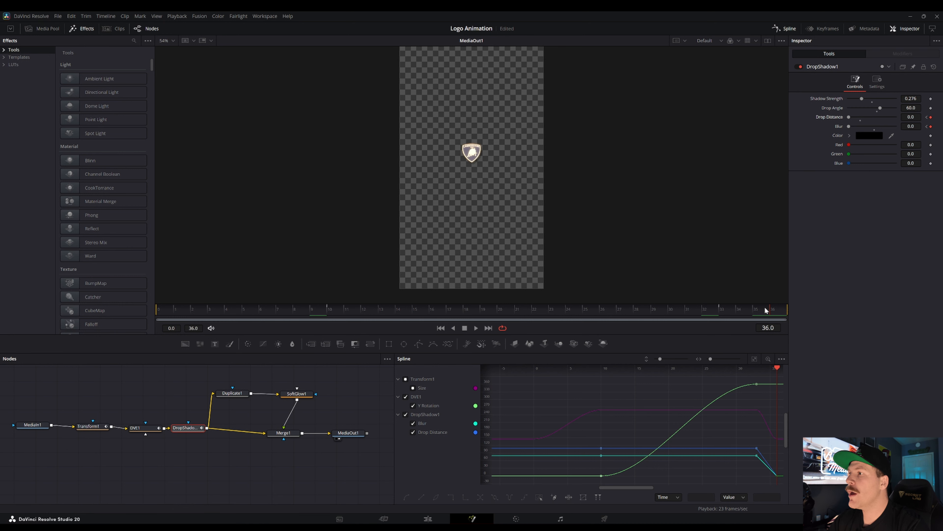
drag(766, 310, 738, 311)
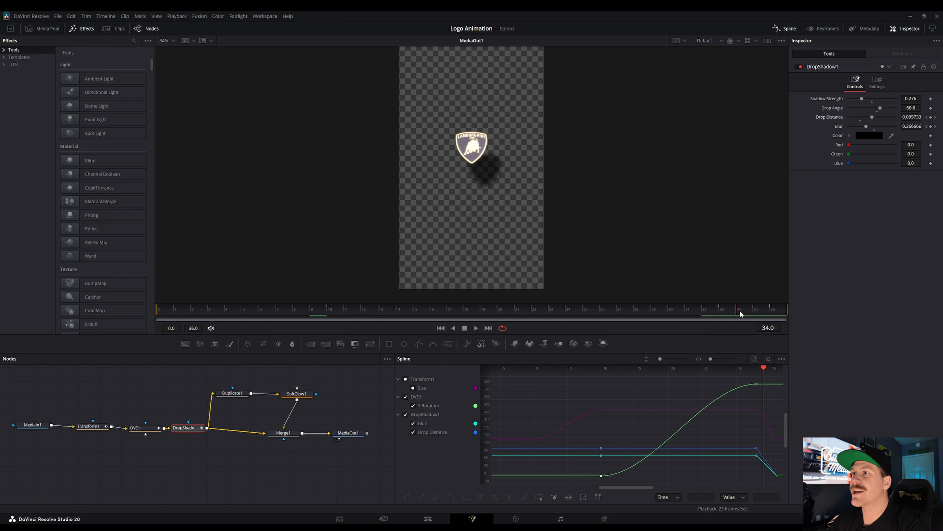
click(755, 312)
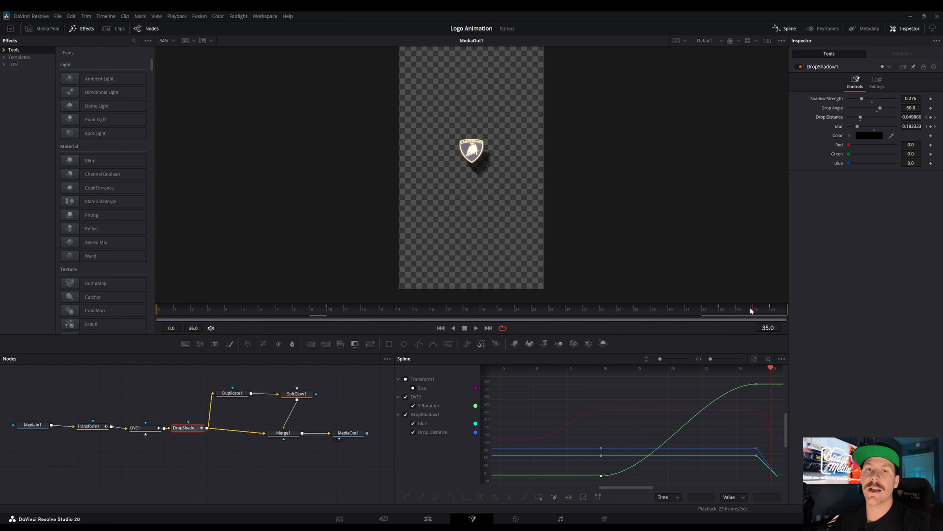
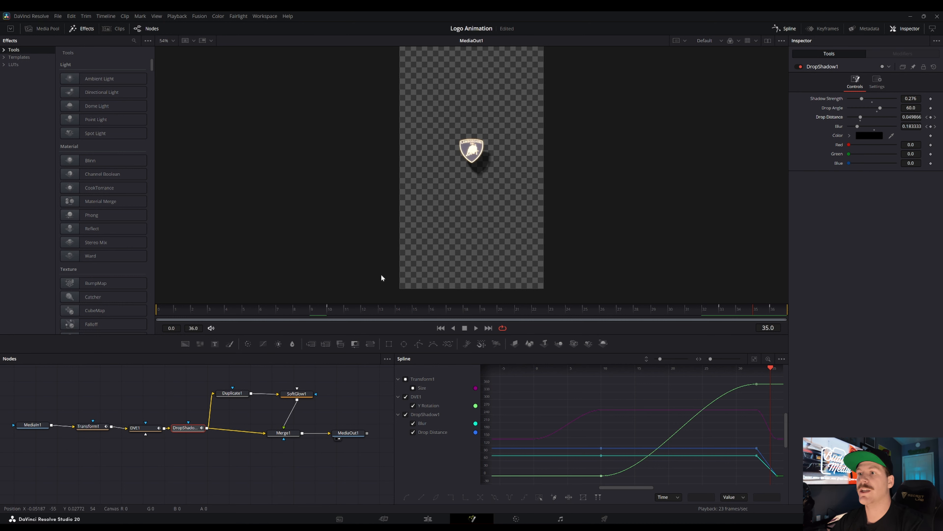
Step: At frame 0, set DropShadow1's Blur and Drop Distance to 0.0, and check the shadow's growth up to frame 10
click(332, 309)
drag(211, 314, 68, 312)
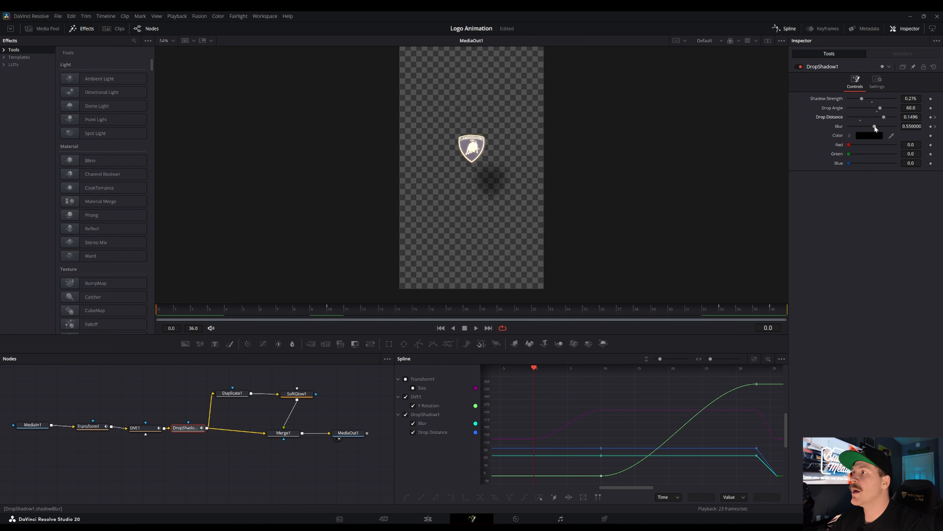
drag(875, 128, 805, 127)
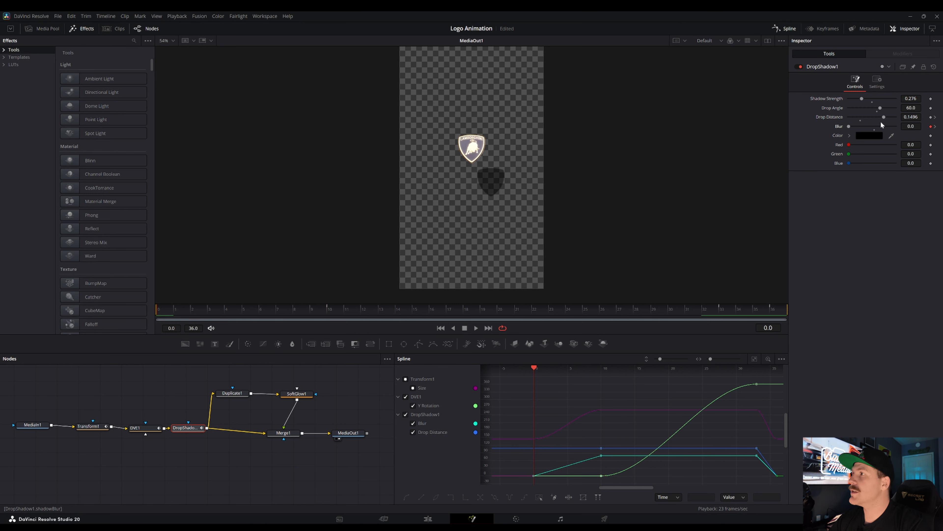
drag(883, 116, 798, 117)
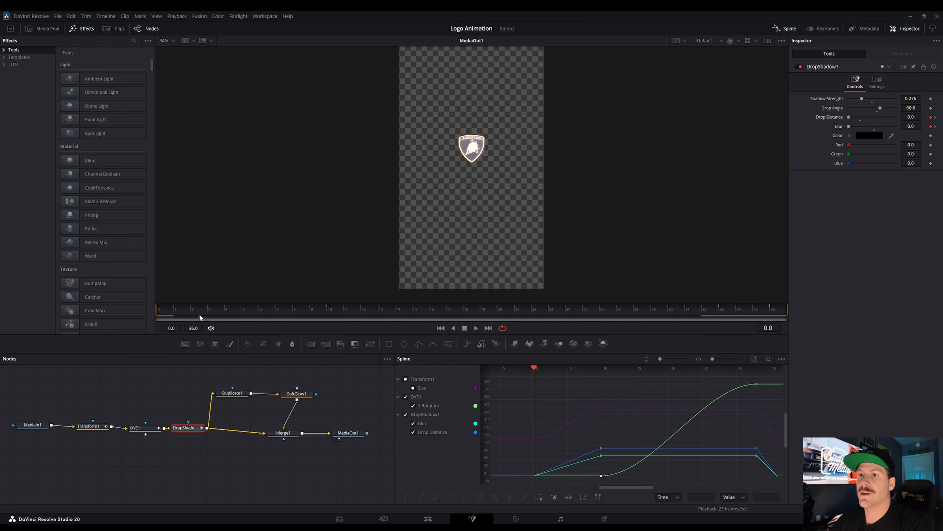
drag(171, 309, 332, 320)
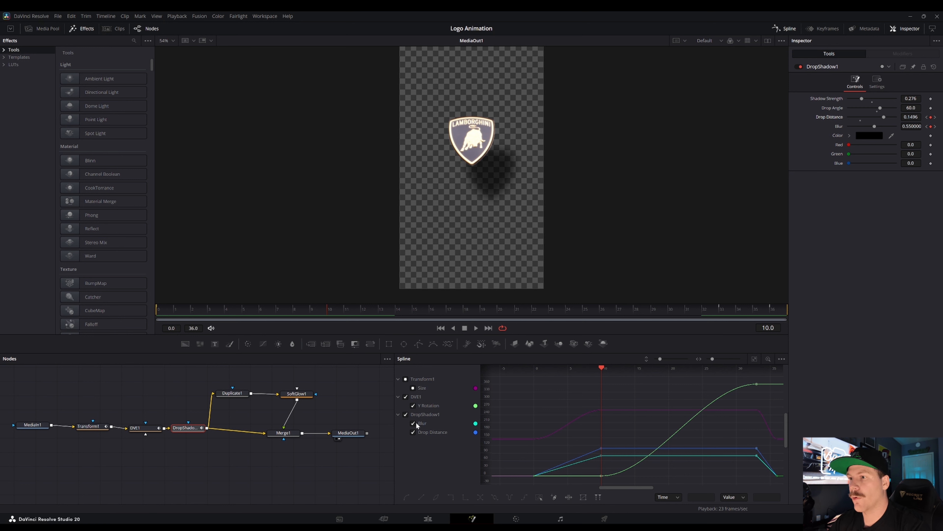
Step: Isolate DropShadow1's Blur and Drop Distance curves in the spline editor and smooth all their keyframes
click(405, 396)
click(406, 415)
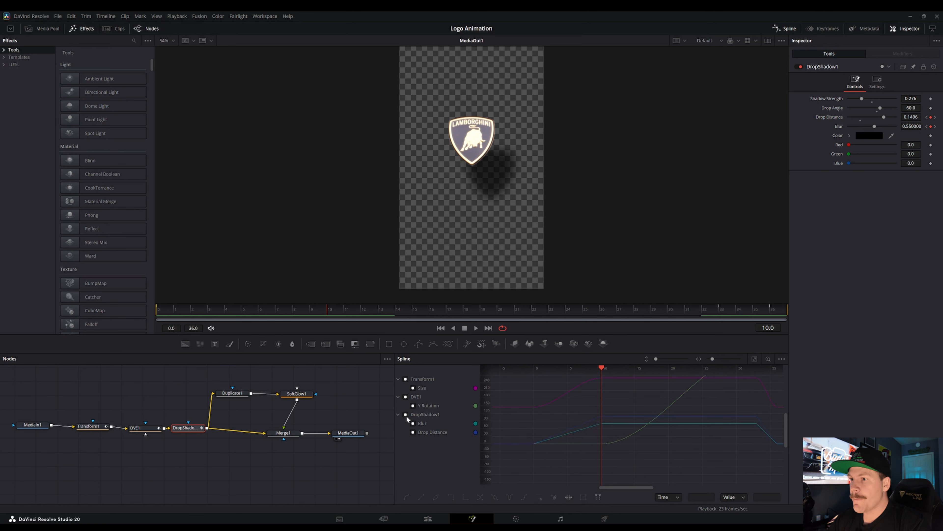
click(406, 414)
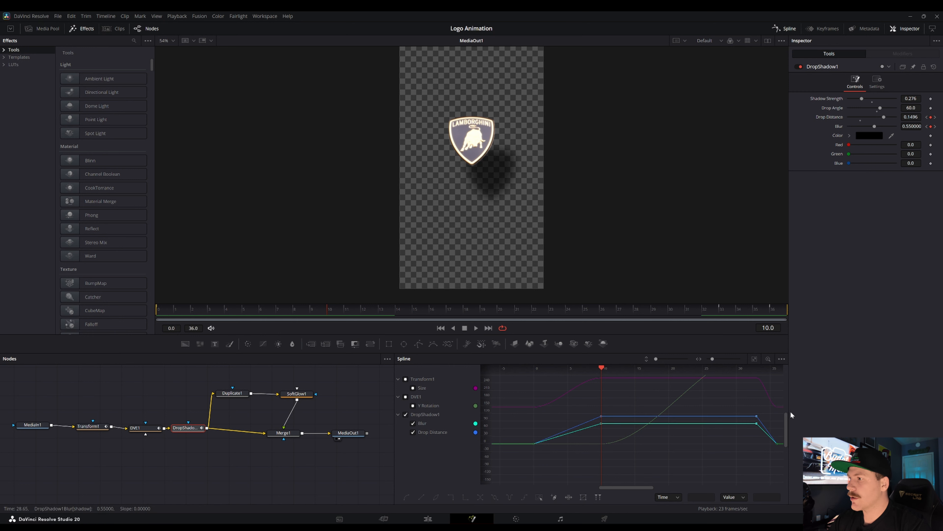
drag(782, 462, 528, 413)
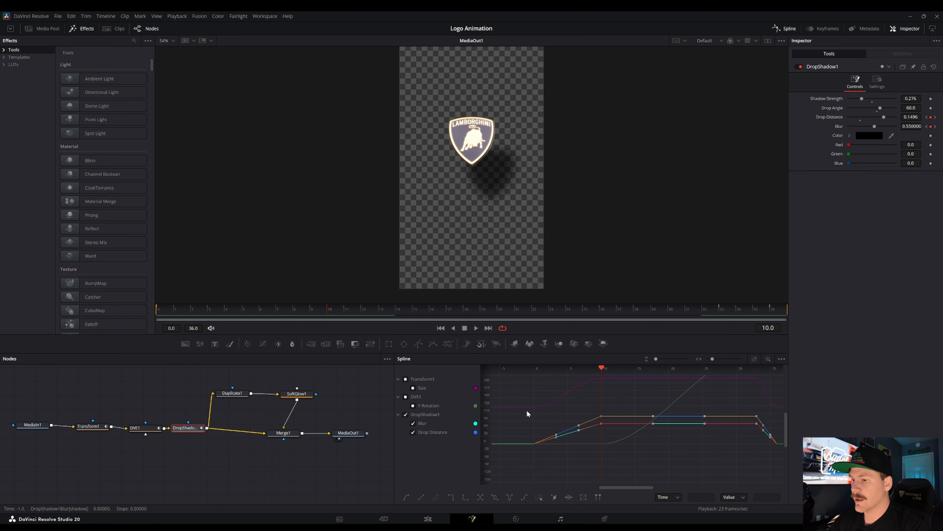
key(s)
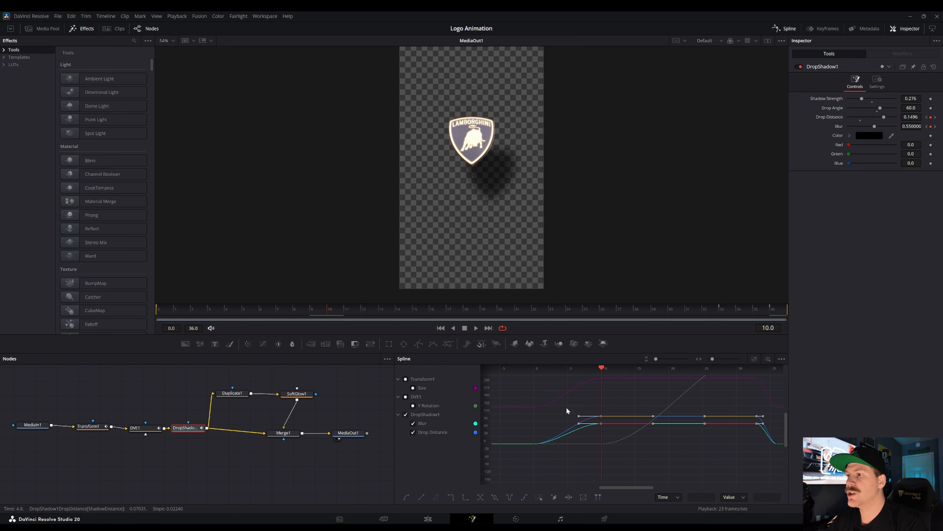
click(565, 407)
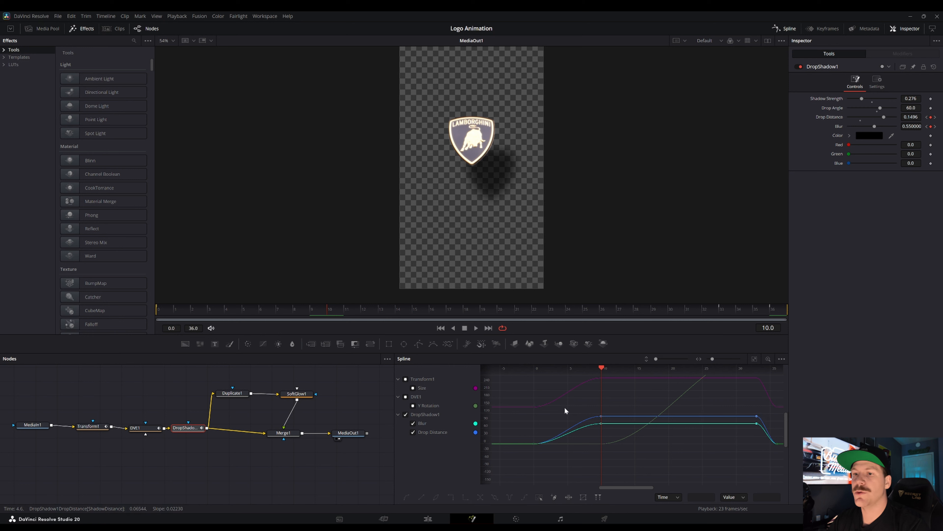
Step: Enable Motion Blur on DVE1 with Quality 10, and check the spinning logo up to frame 24
click(146, 428)
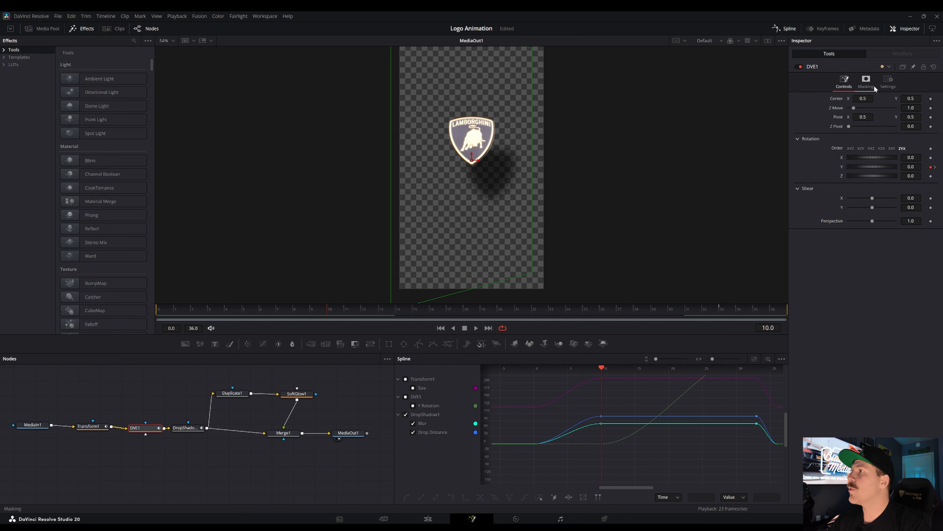
click(888, 82)
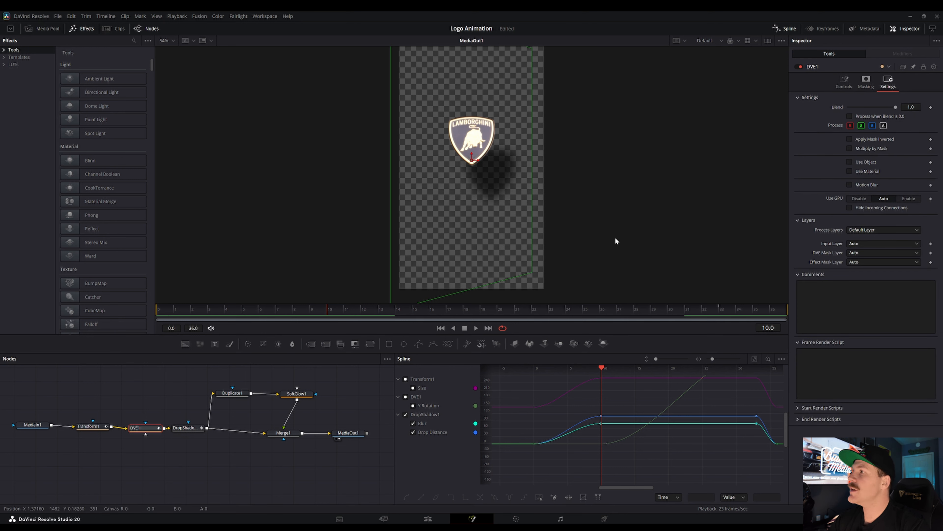
click(850, 184)
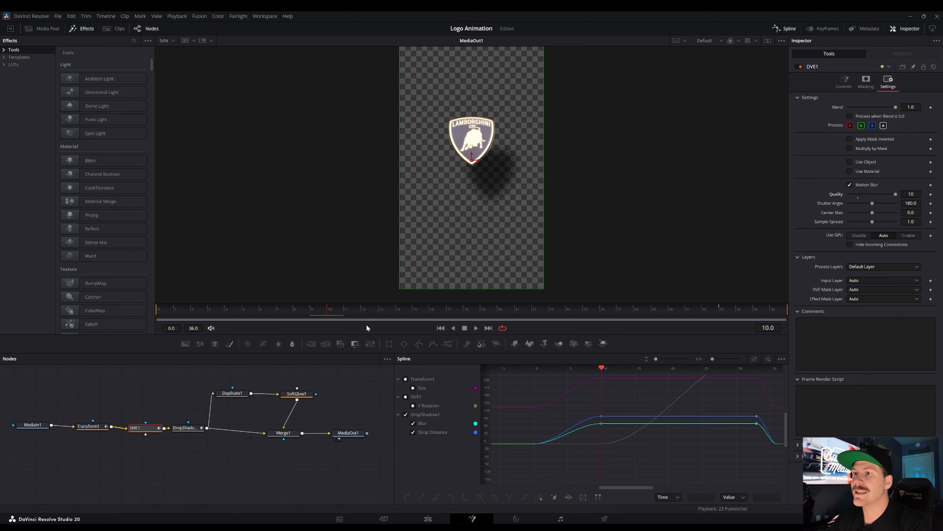
drag(330, 311, 564, 336)
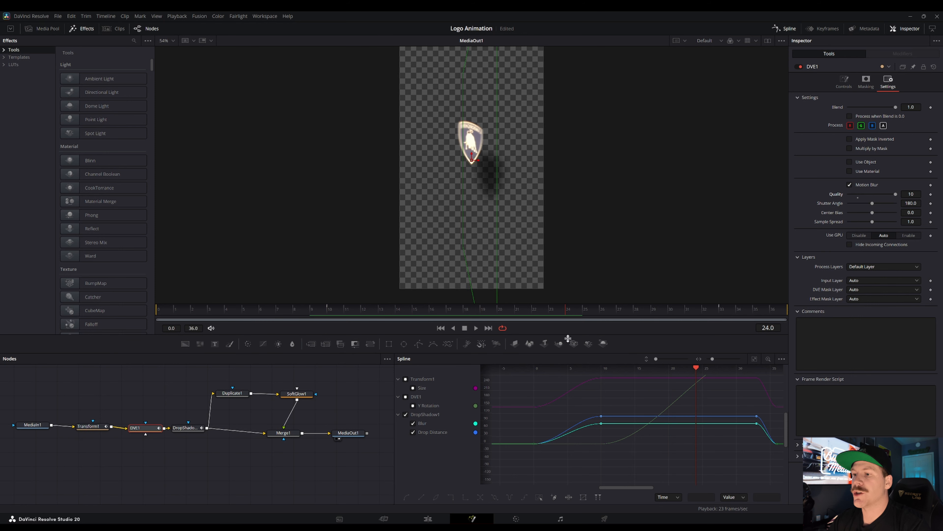
Step: Play back Compound Clip 2 over the car on the Edit page to examine the spin's motion blur and the shadow animation
click(434, 518)
click(382, 341)
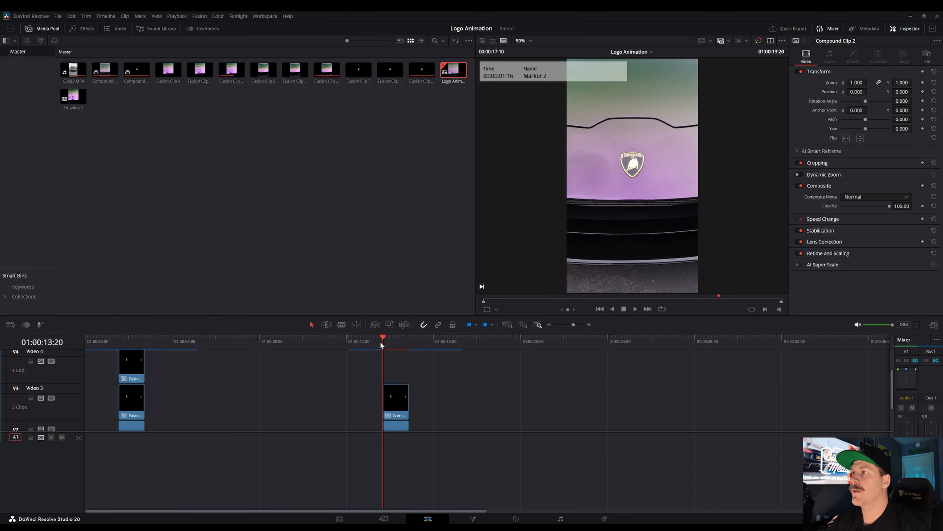
key(space)
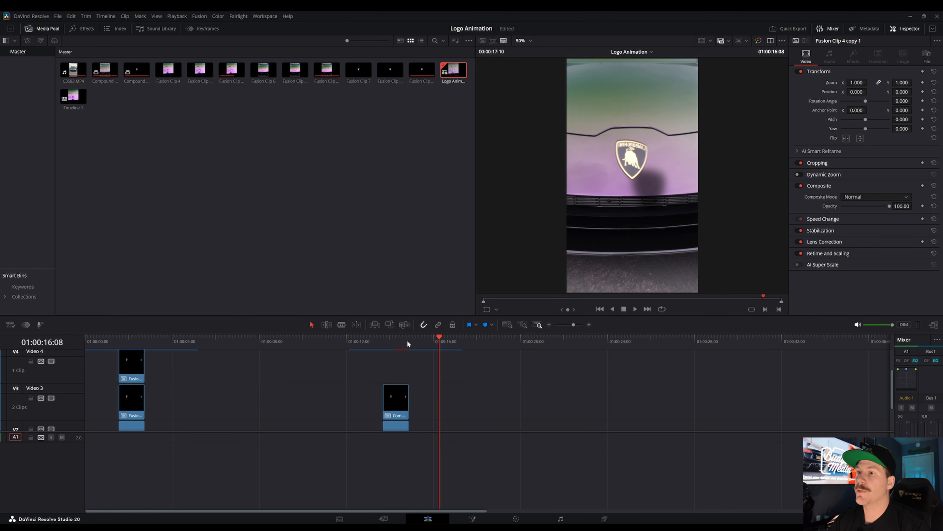
click(339, 338)
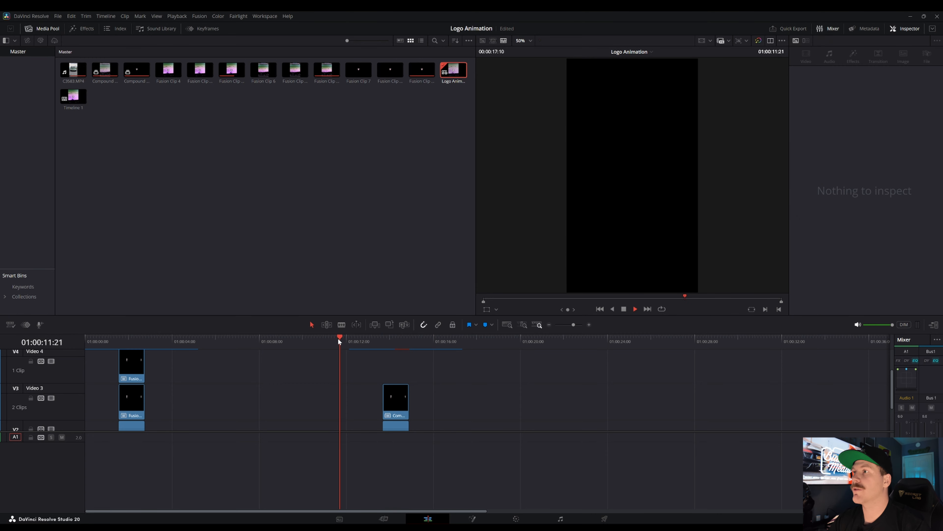
key(space)
click(370, 341)
key(space)
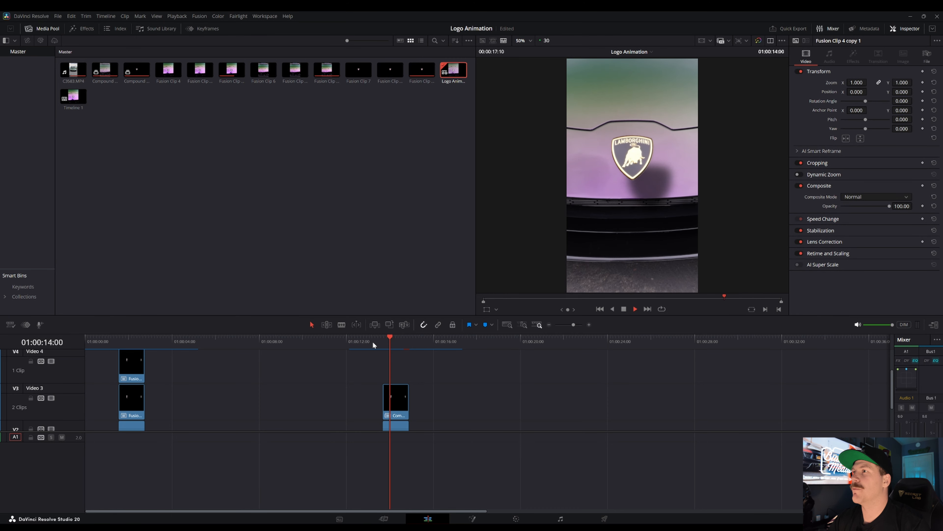
key(space)
drag(412, 341, 382, 343)
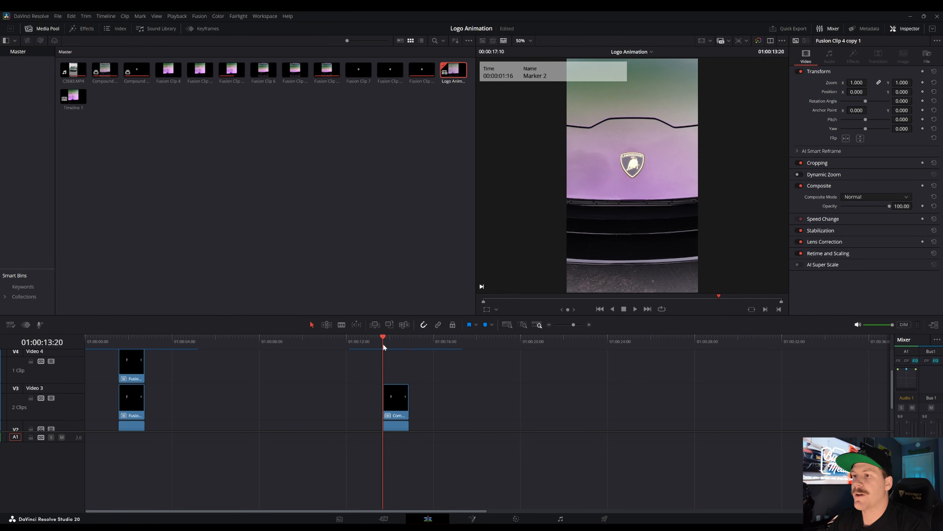
click(390, 346)
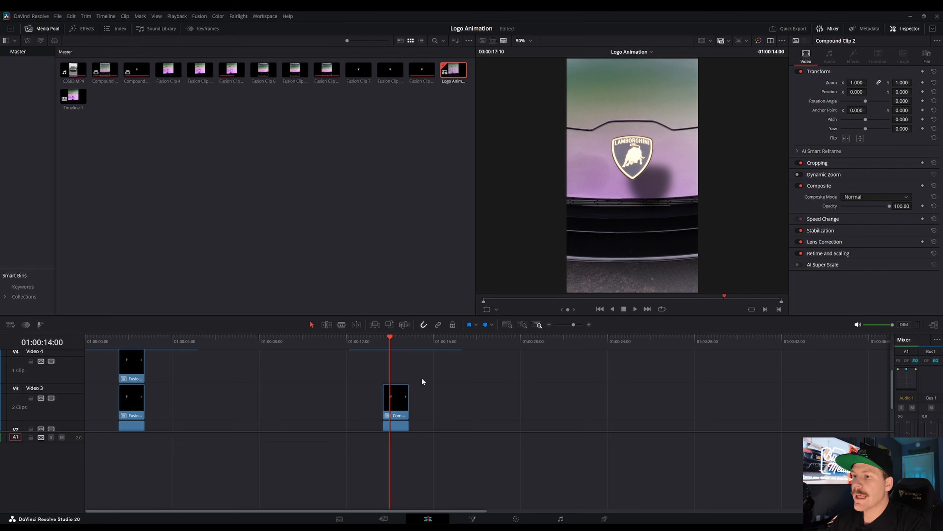
Step: Return to the Fusion composition and enable Motion Blur on Transform1 with Quality 10
click(473, 518)
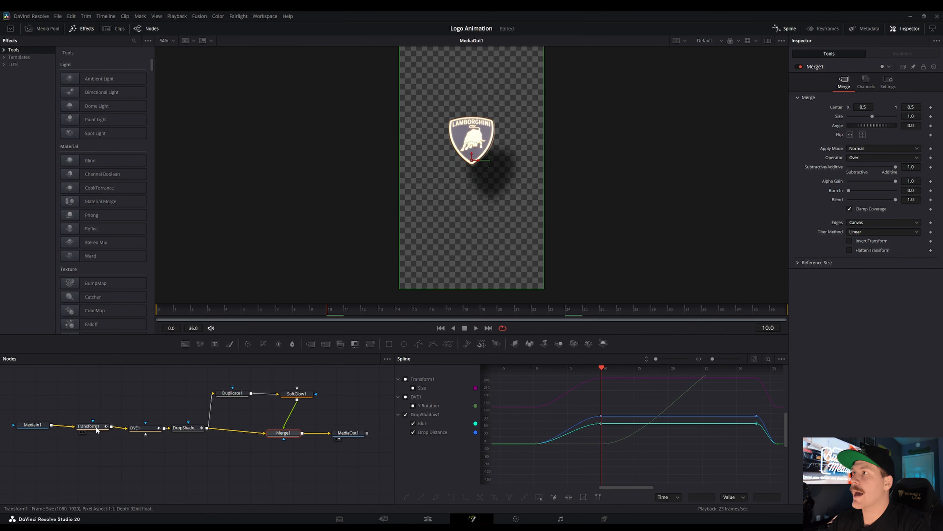
click(875, 83)
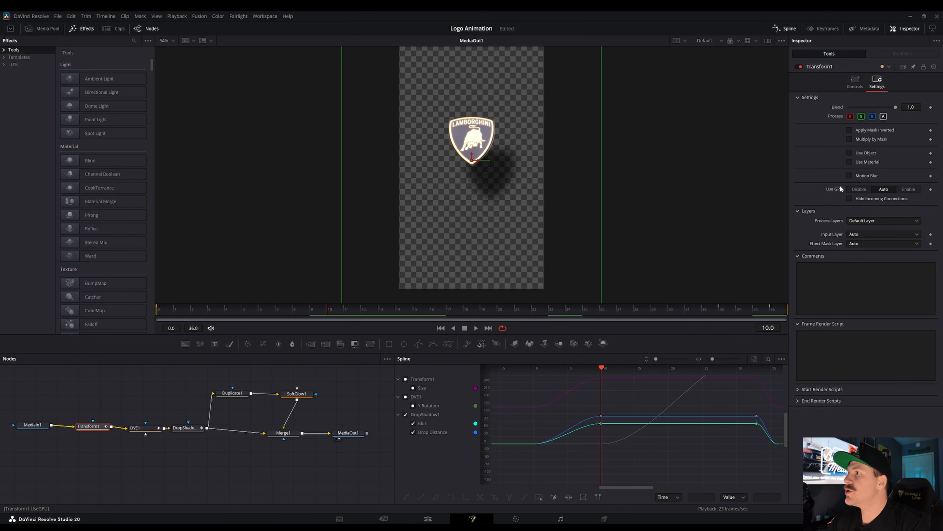
click(849, 176)
drag(859, 185, 896, 185)
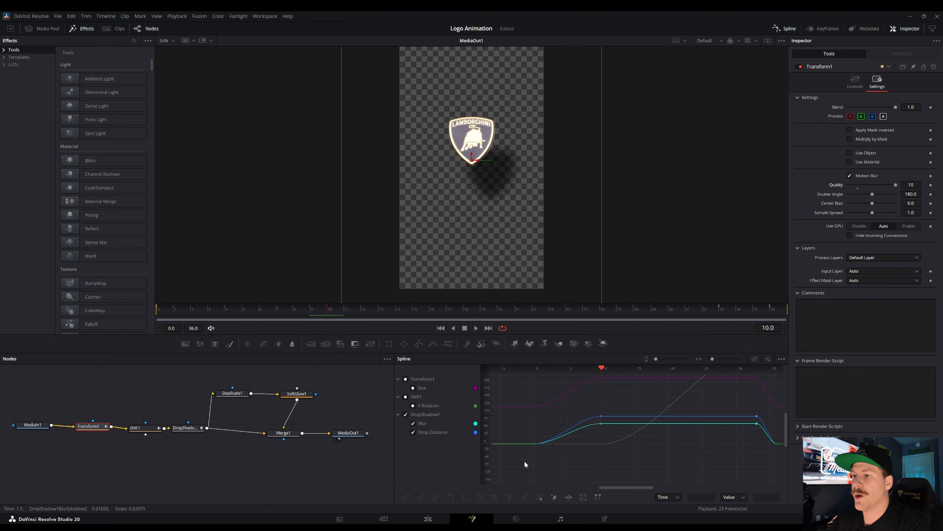
Step: Play back the logo animation on the Edit page from before Compound Clip 2 to examine the motion-blurred scaling, spin and shadow
click(431, 518)
click(379, 345)
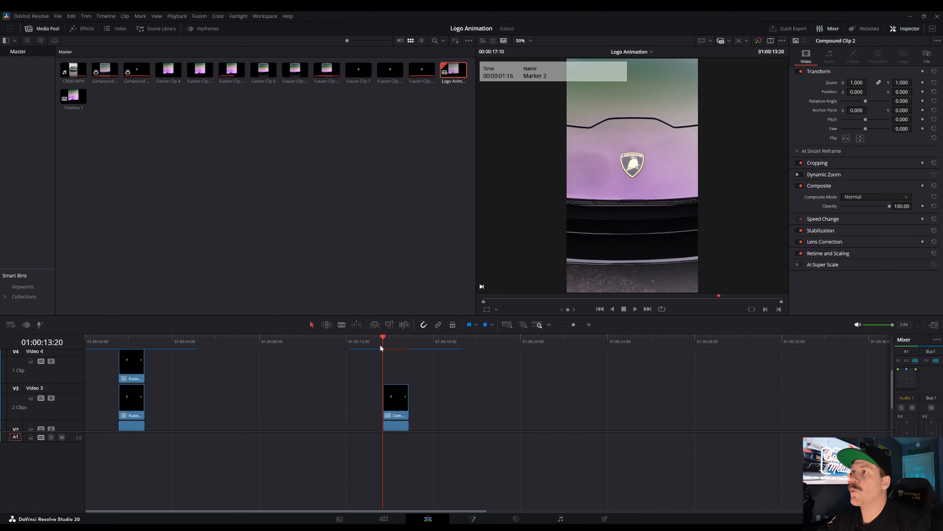
key(space)
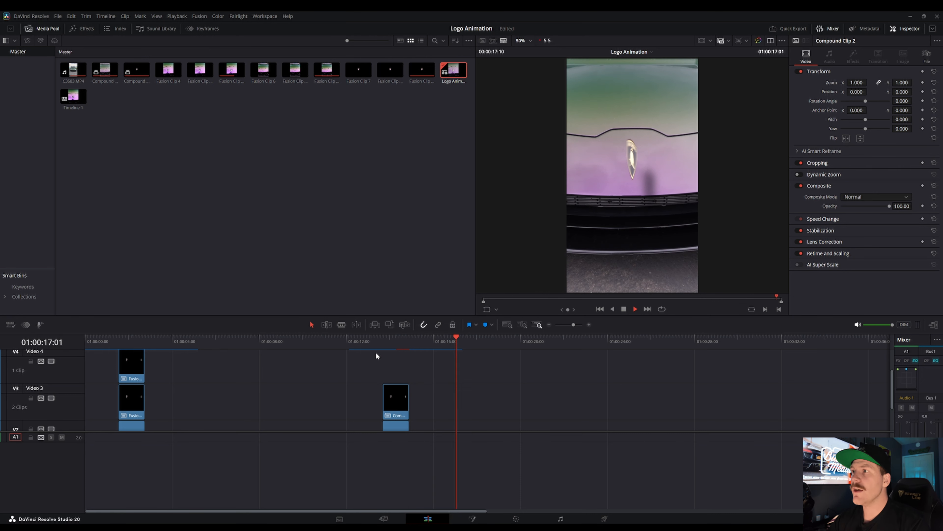
click(387, 343)
key(space)
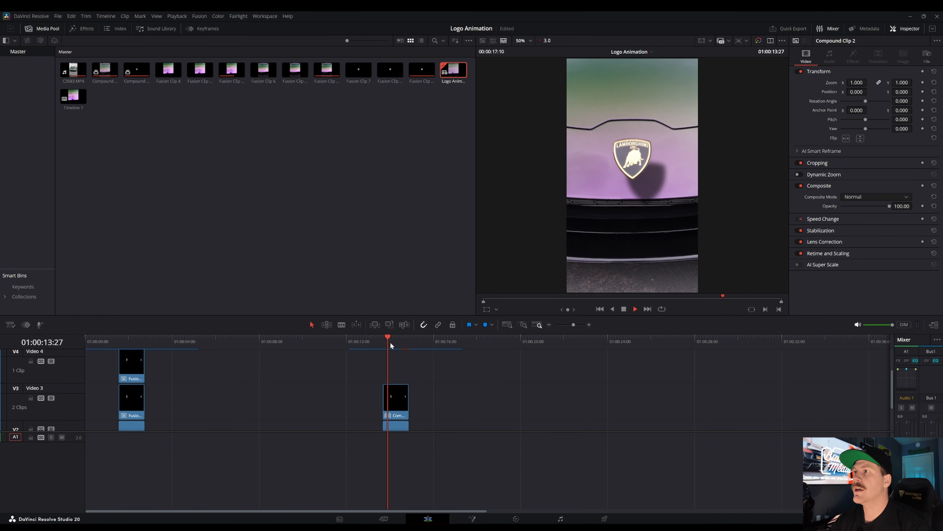
click(379, 344)
key(space)
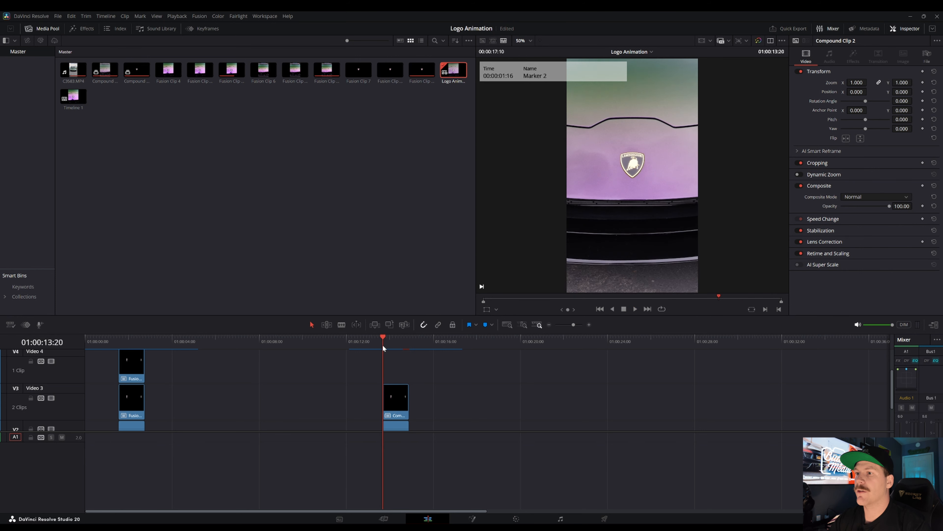
click(379, 344)
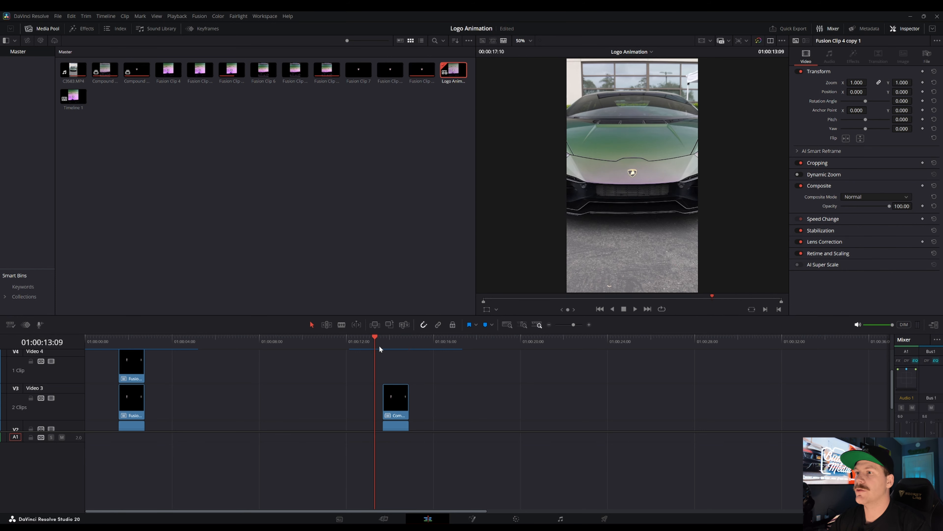
click(361, 348)
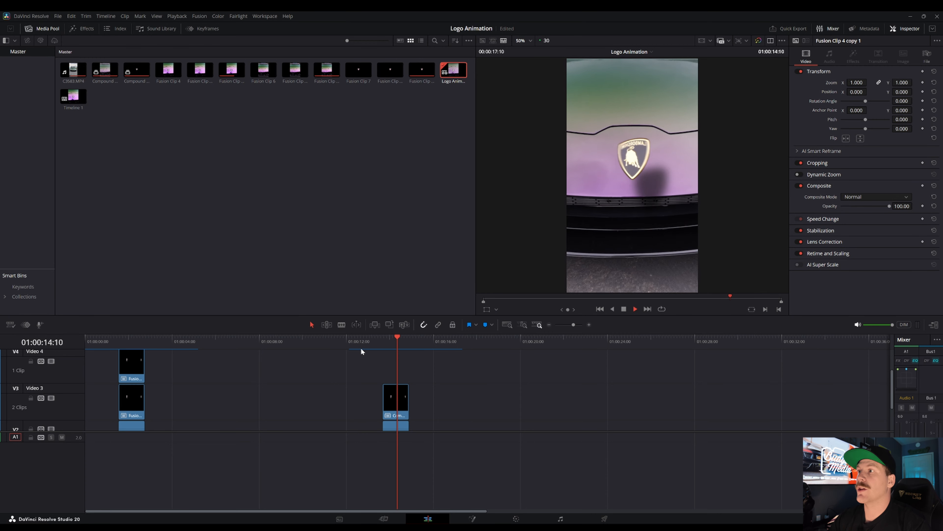
key(space)
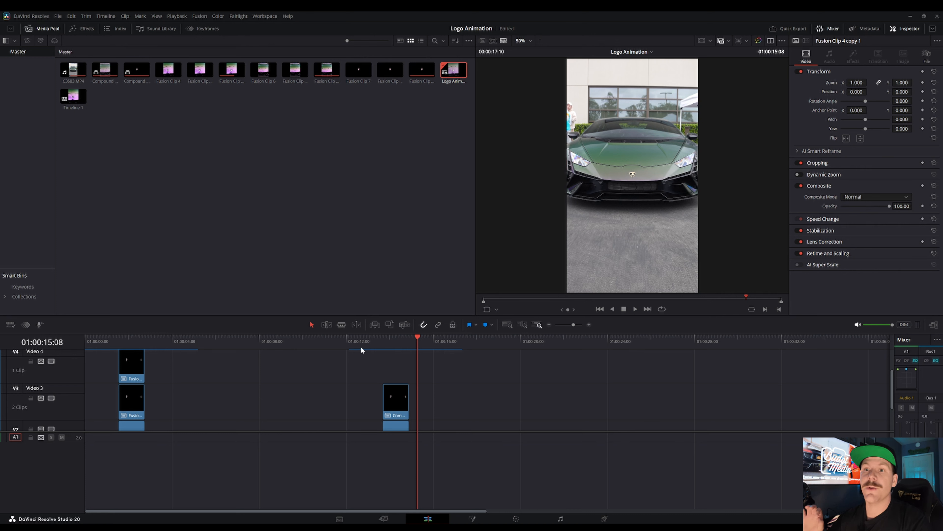
Step: Disable the Video 3 track and open Compound Clip 1 on Video 2 in Fusion
scroll(372, 357, down, 2)
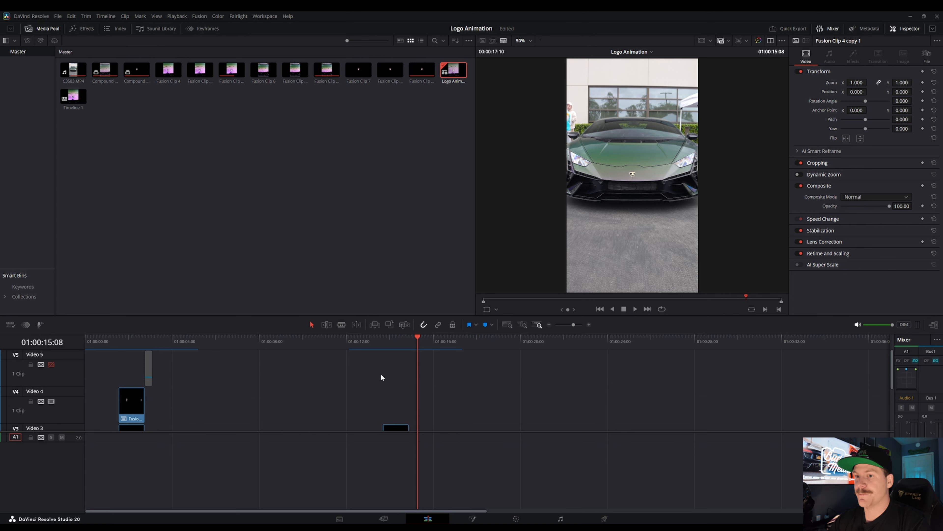
key(shift+Up)
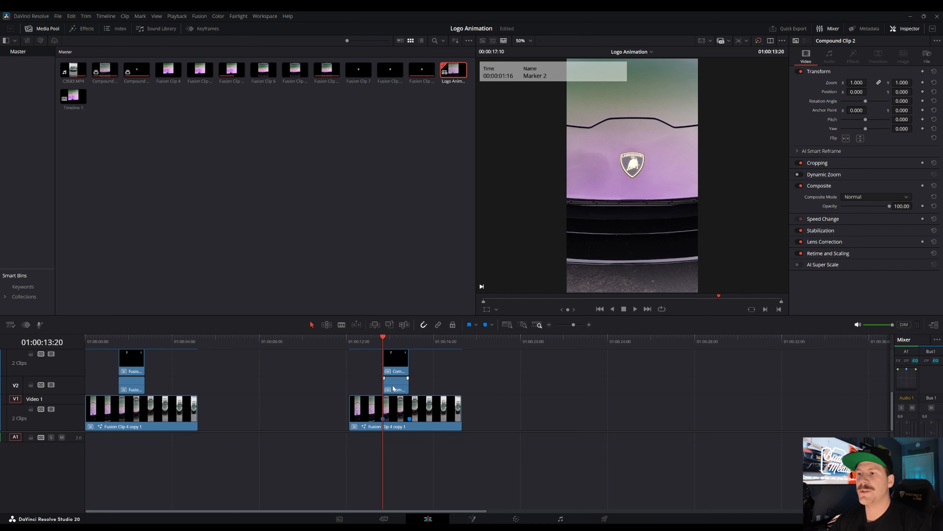
scroll(394, 388, up, 2)
click(51, 398)
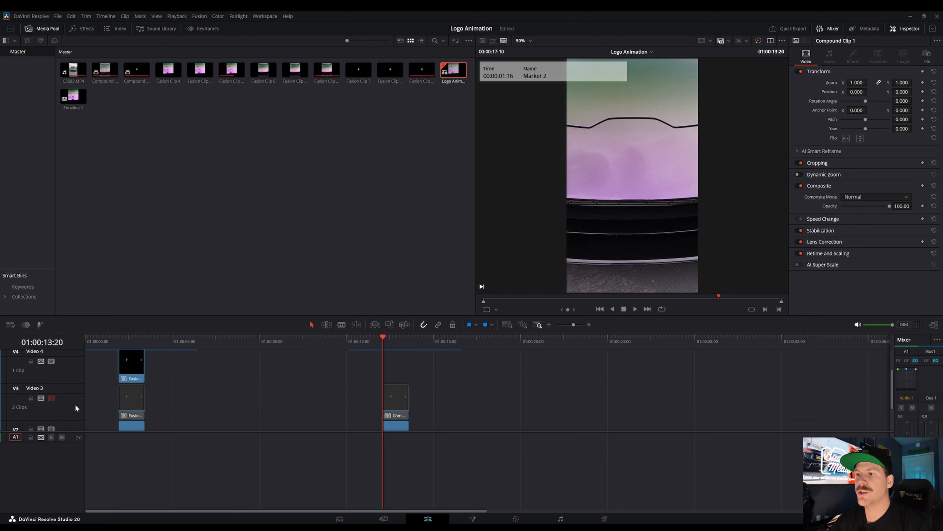
scroll(279, 394, down, 2)
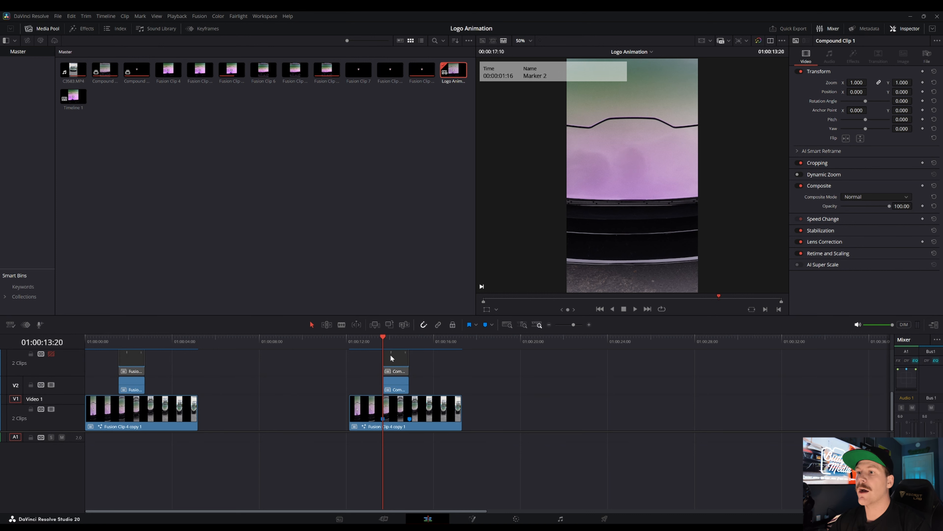
click(391, 340)
click(396, 385)
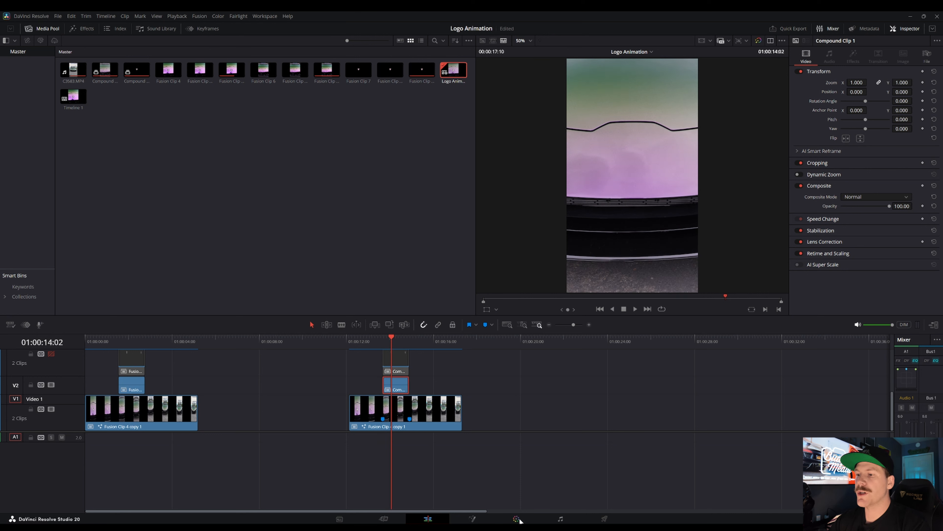
click(478, 521)
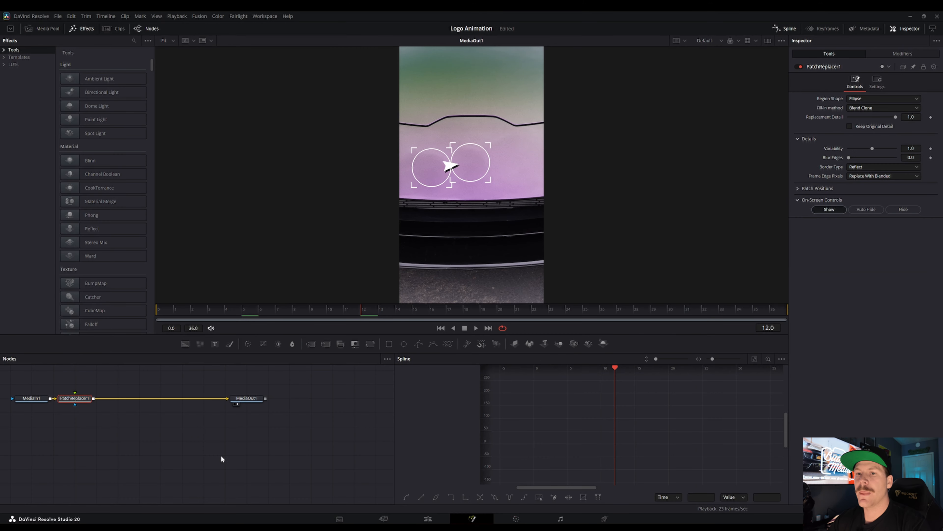
Step: Add a Lens Blur node between PatchReplacer1 and MediaOut1, spacing the nodes apart in the flow
drag(77, 400, 89, 401)
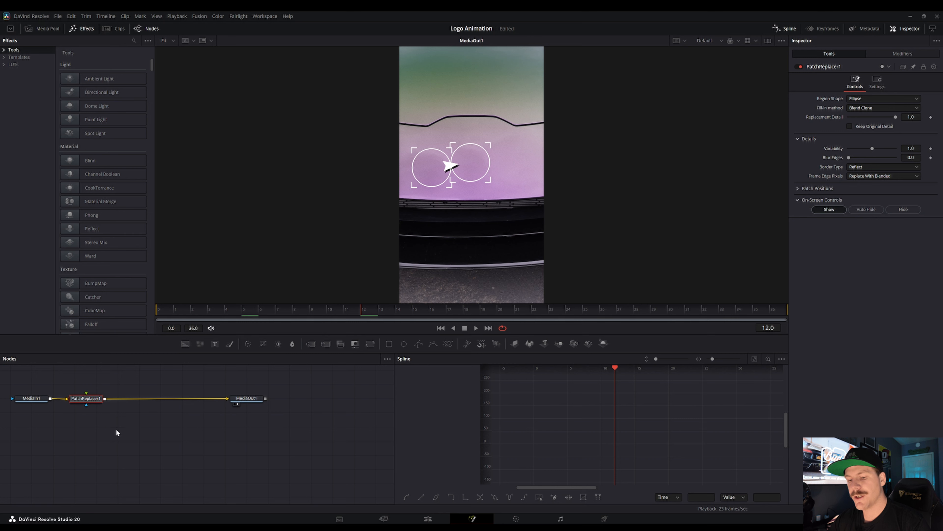
key(shift+space)
text(drop)
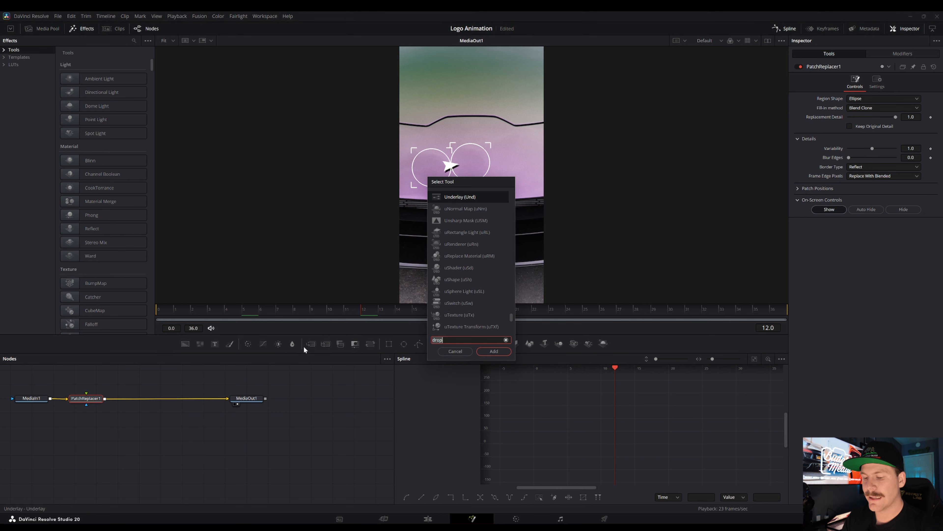
text(len)
key(Up)
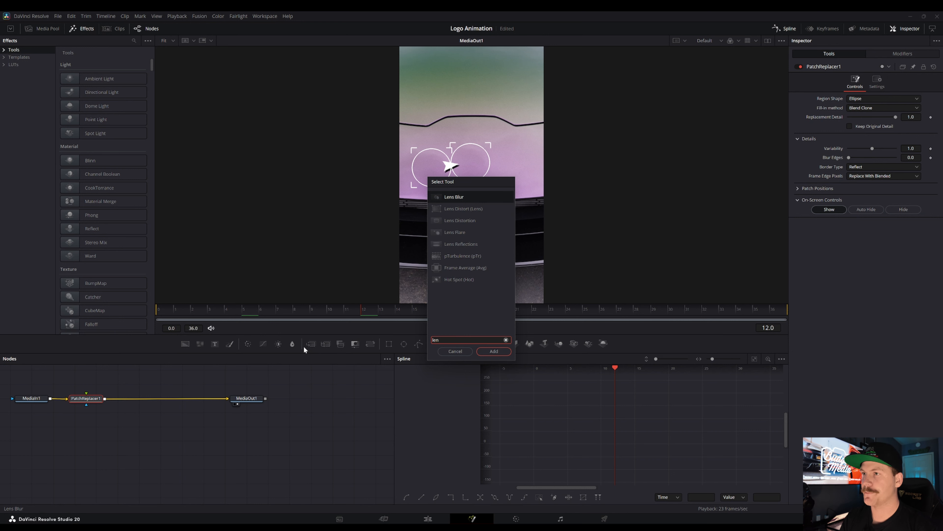
key(Return)
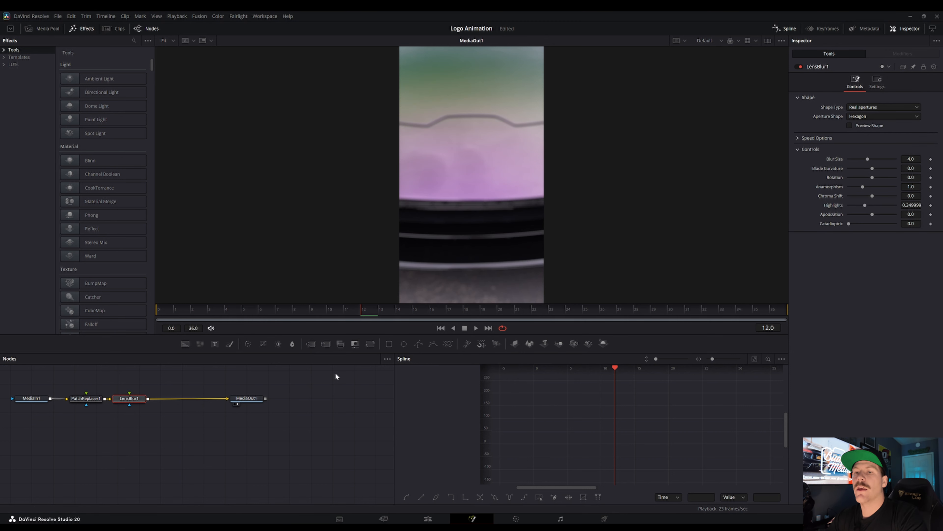
drag(126, 396, 157, 397)
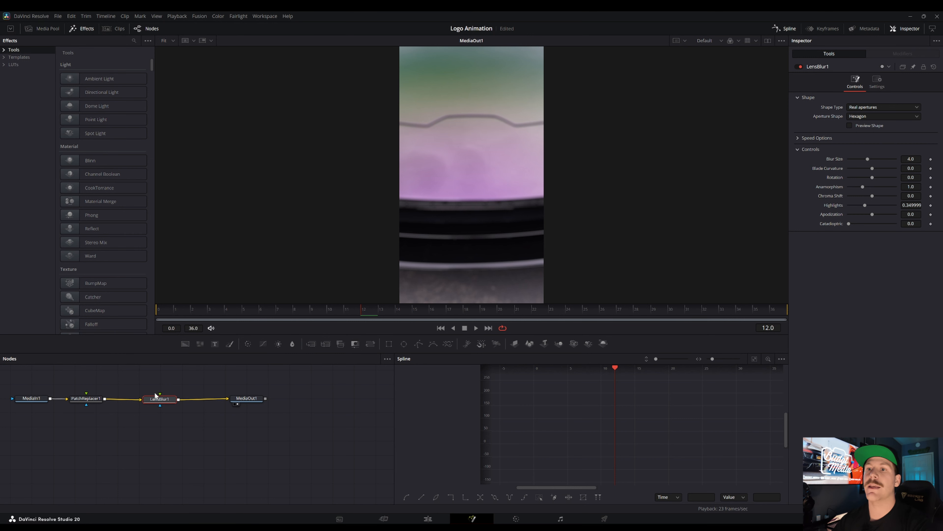
Step: Add LensBlur1 Blur Size keyframes at frames 10 and 33
click(334, 309)
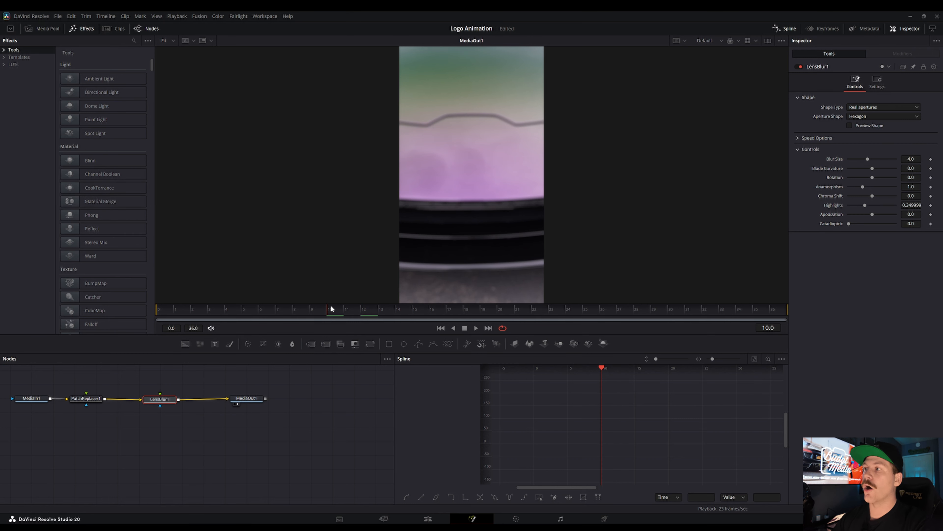
click(725, 316)
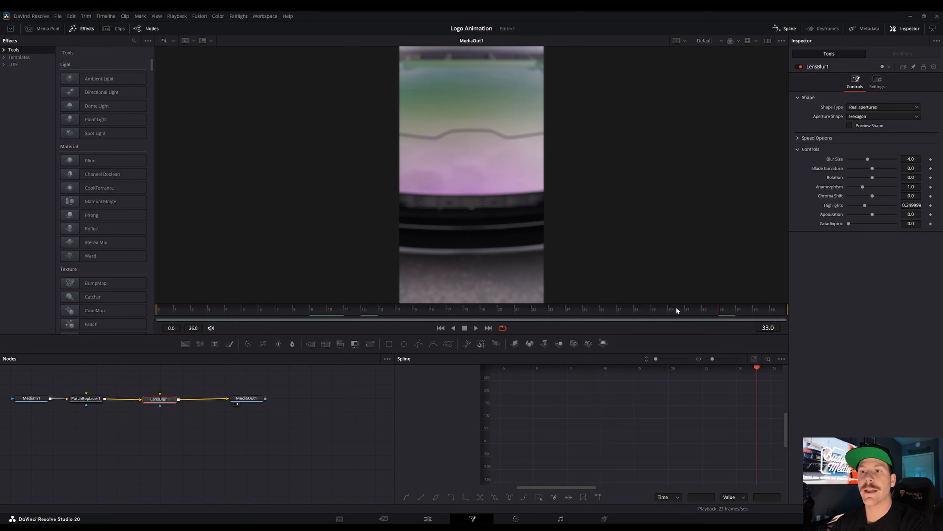
click(327, 311)
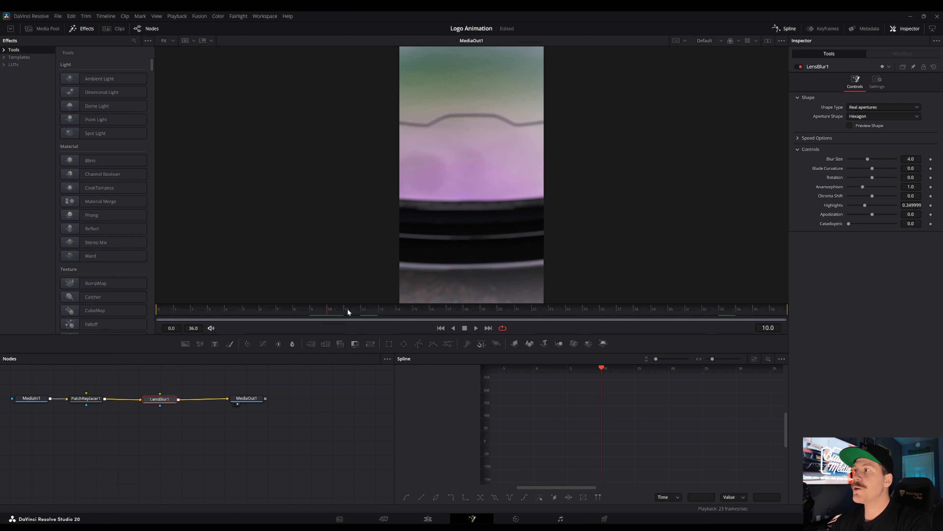
click(930, 159)
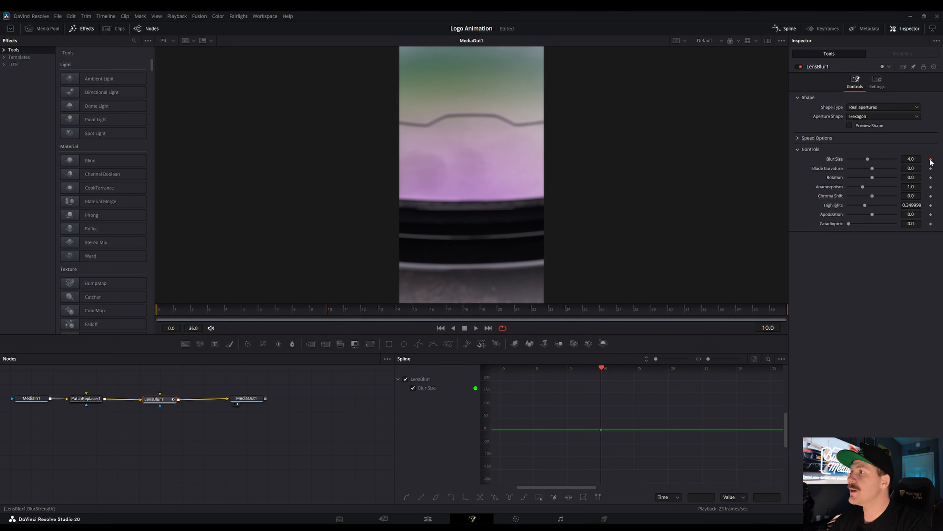
click(720, 309)
click(931, 159)
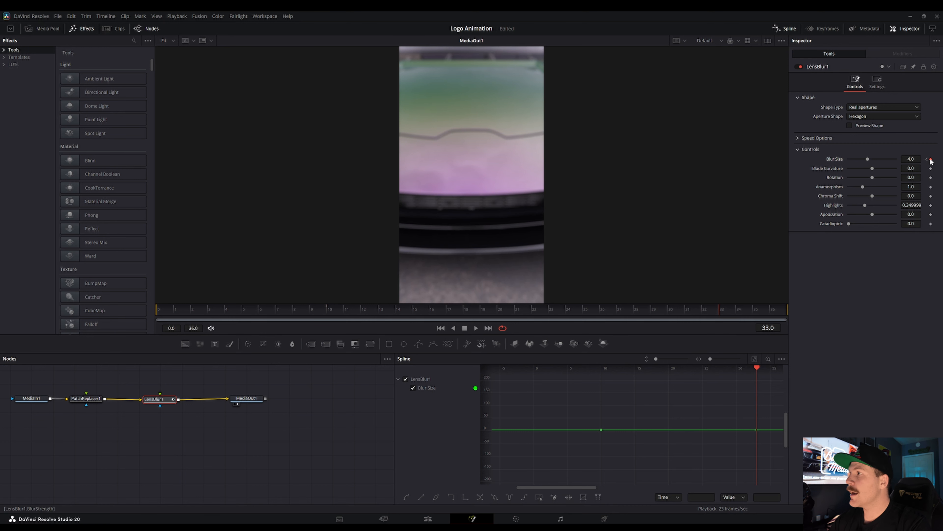
Step: Set LensBlur1's Blur Size to 3 at the keyframes on frames 33 and 10
double_click(911, 159)
text(3)
key(Tab)
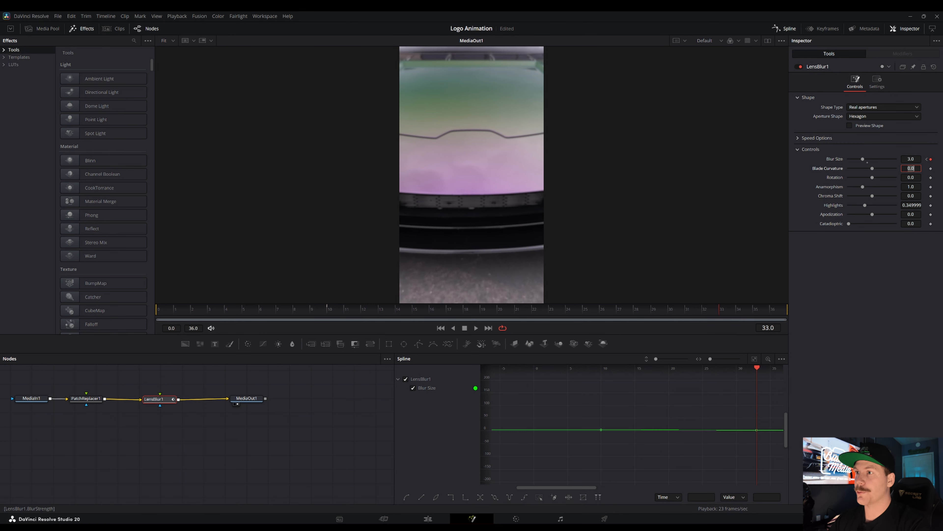
click(326, 309)
click(329, 309)
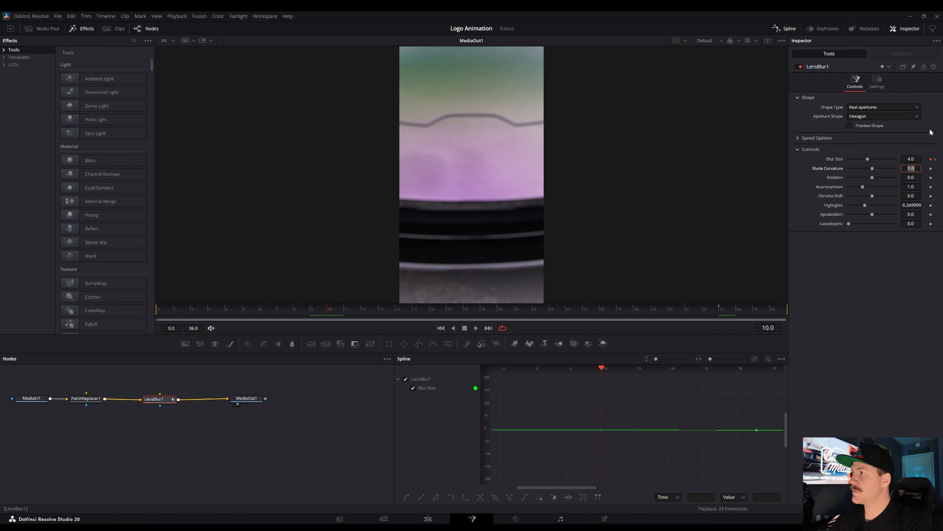
click(911, 159)
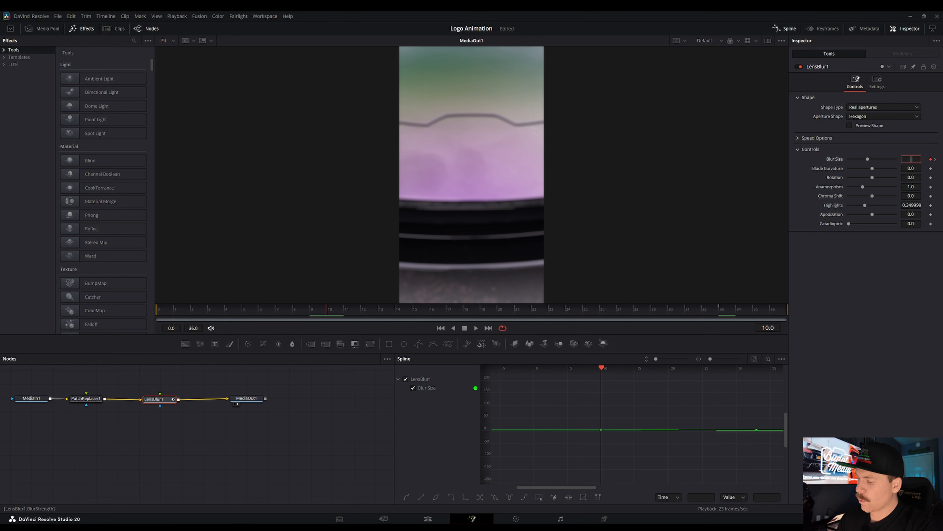
key(Tab)
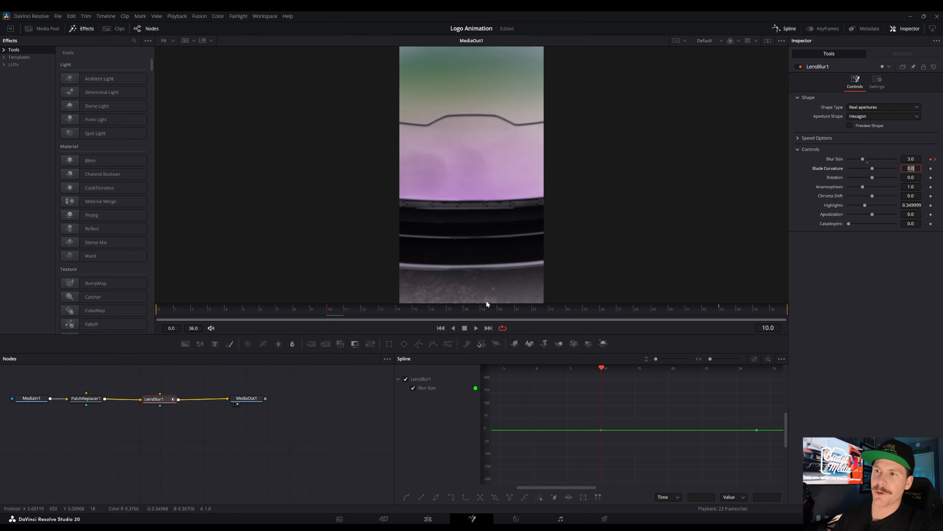
Step: Keyframe LensBlur1's Blur Size at 0 on frame 0
click(177, 309)
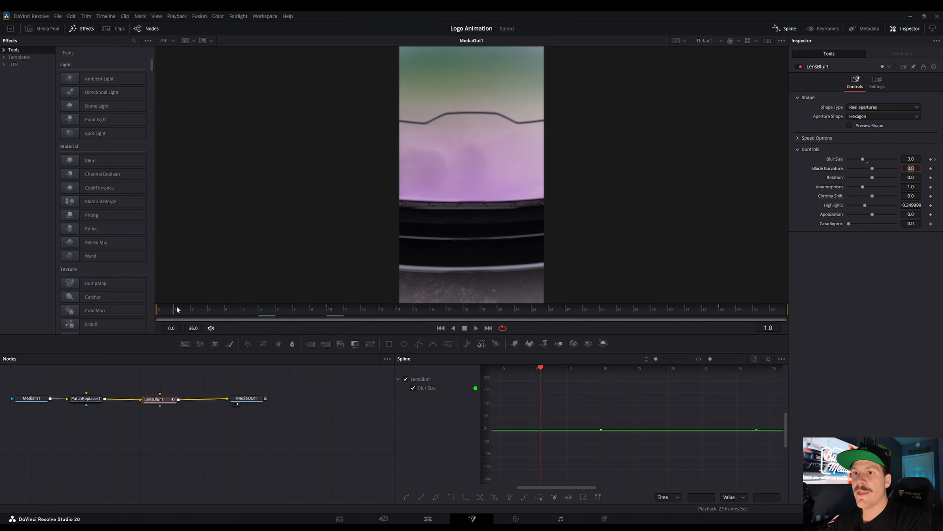
drag(177, 309, 157, 309)
click(930, 160)
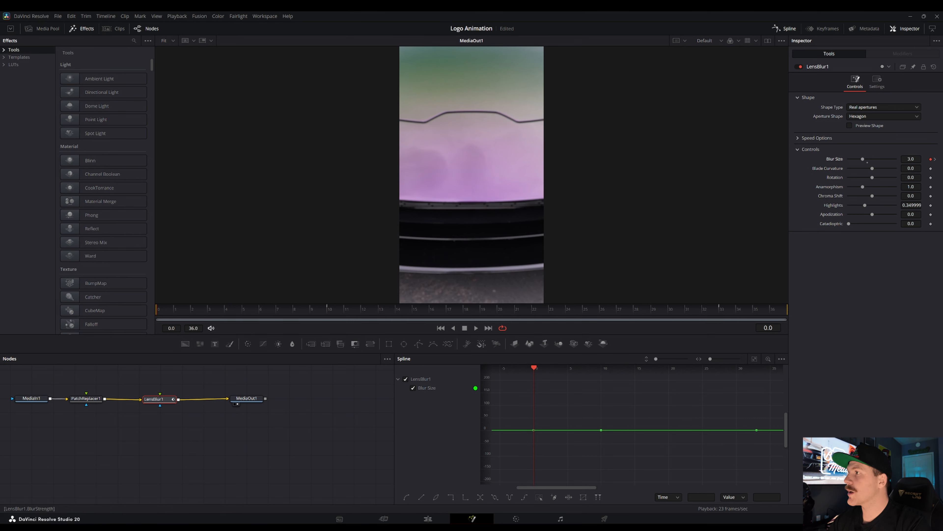
drag(911, 159, 895, 159)
text(0)
key(Tab)
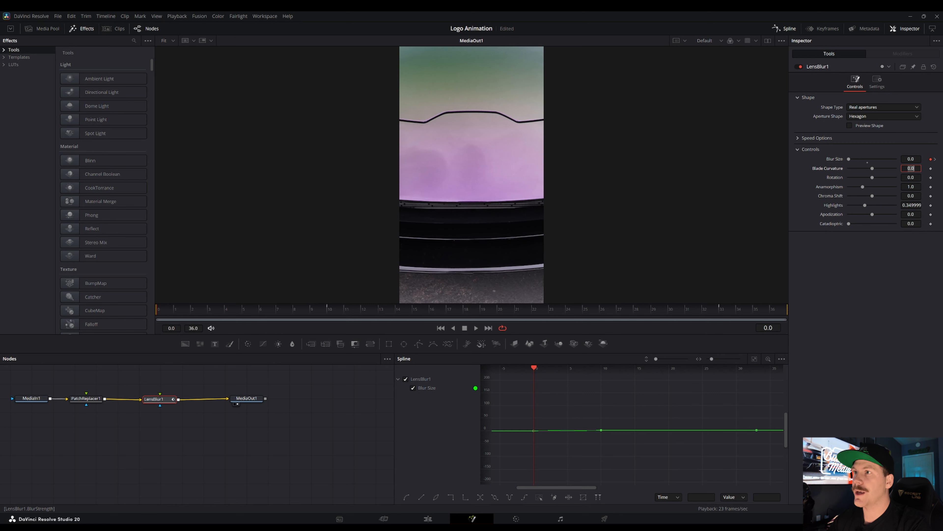
Step: Keyframe LensBlur1's Blur Size at 0 on frame 36, and scrub the whole range to check the blur animation
click(787, 311)
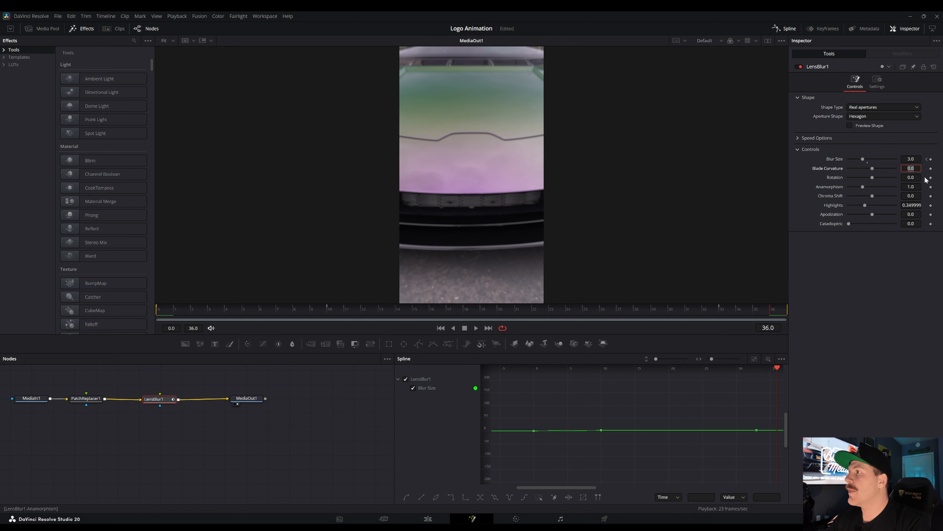
click(911, 158)
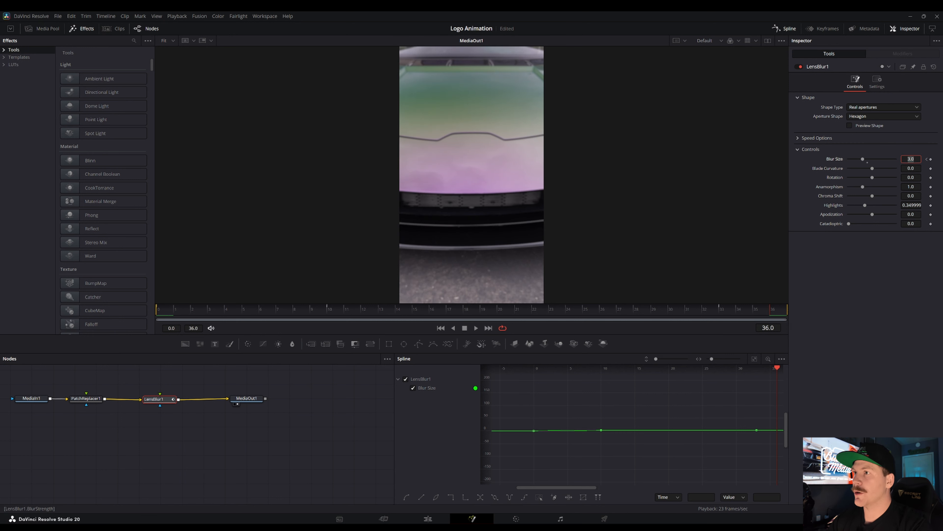
text(0)
key(Tab)
click(166, 309)
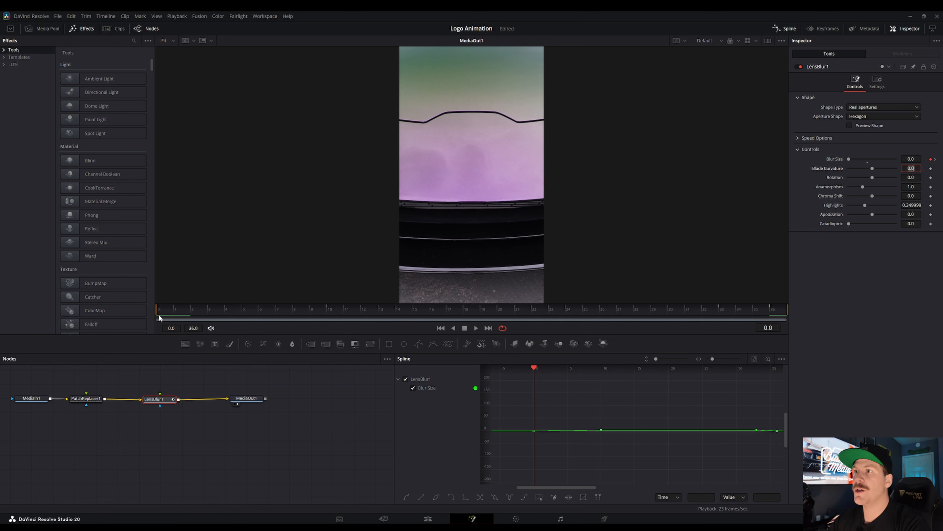
drag(158, 314, 768, 314)
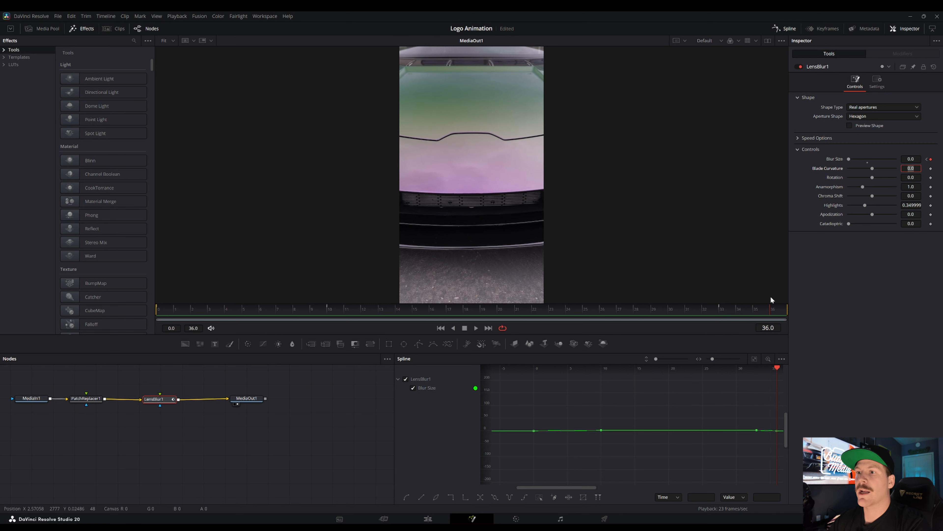
Step: Fit the Blur Size curve in the spline view and smooth all its keyframes
click(754, 359)
drag(770, 482, 494, 378)
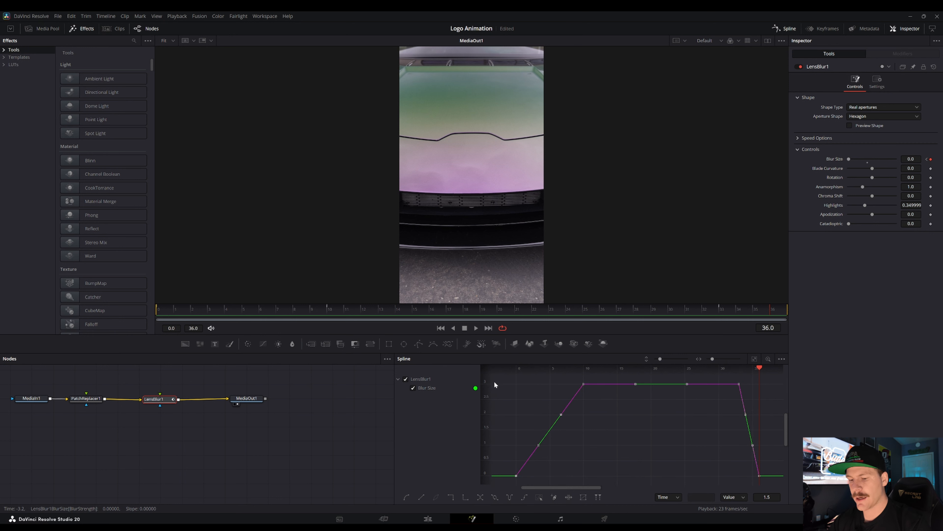
key(shift+s)
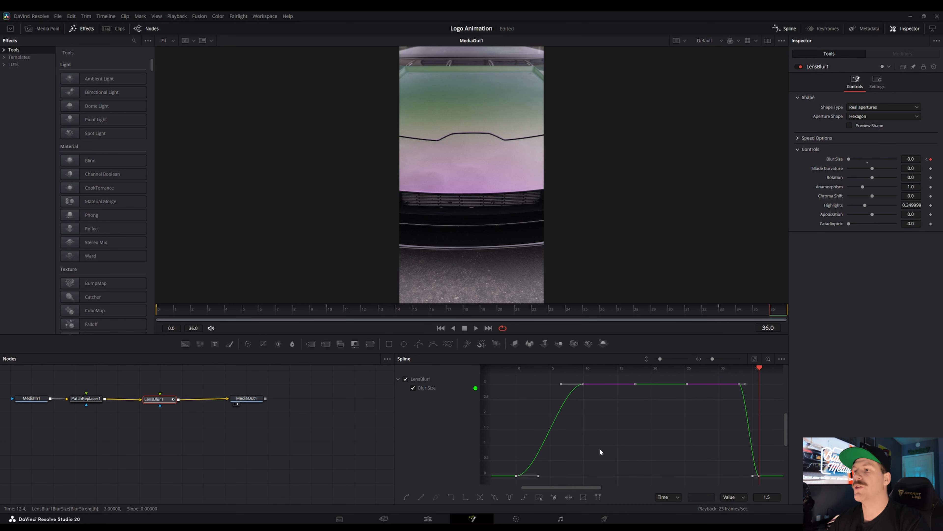
Step: Return to the Edit page with Video 3 enabled and play back the logo animation repeatedly to examine the background blur
click(428, 519)
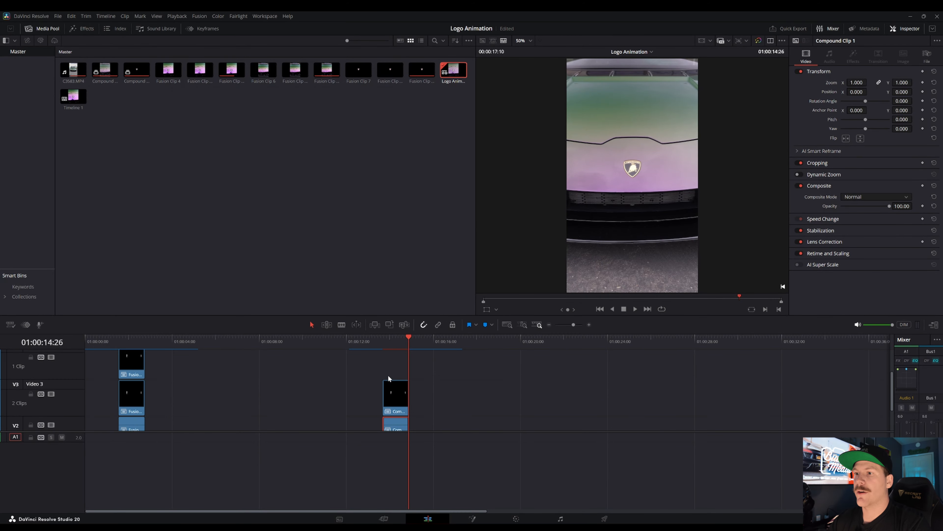
click(371, 339)
key(space)
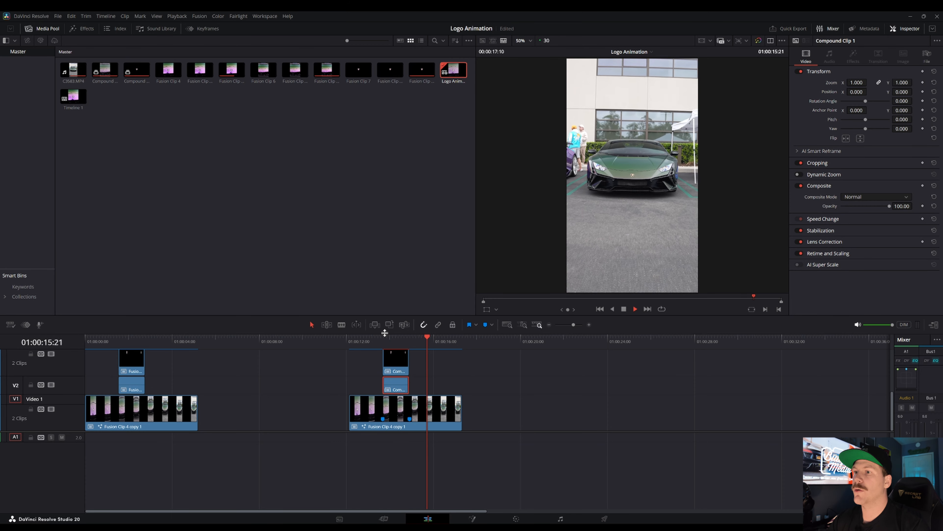
click(373, 341)
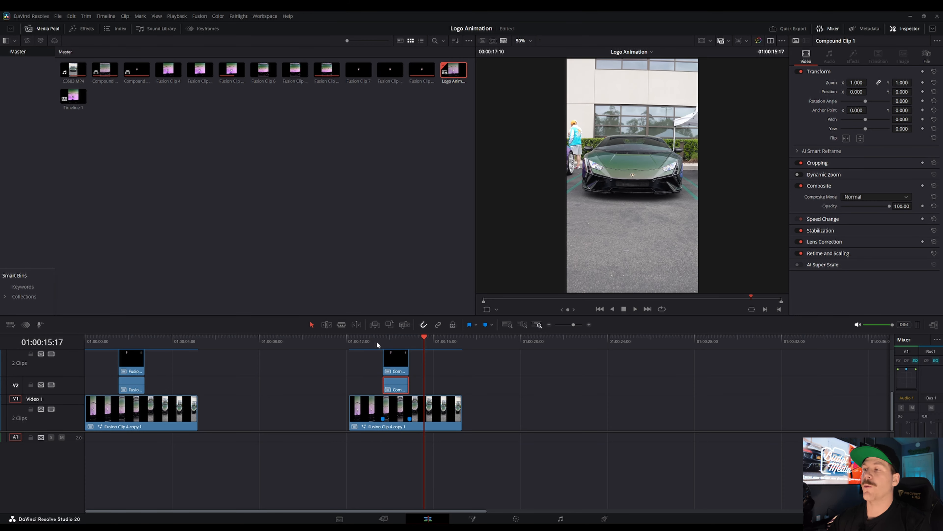
click(368, 340)
key(space)
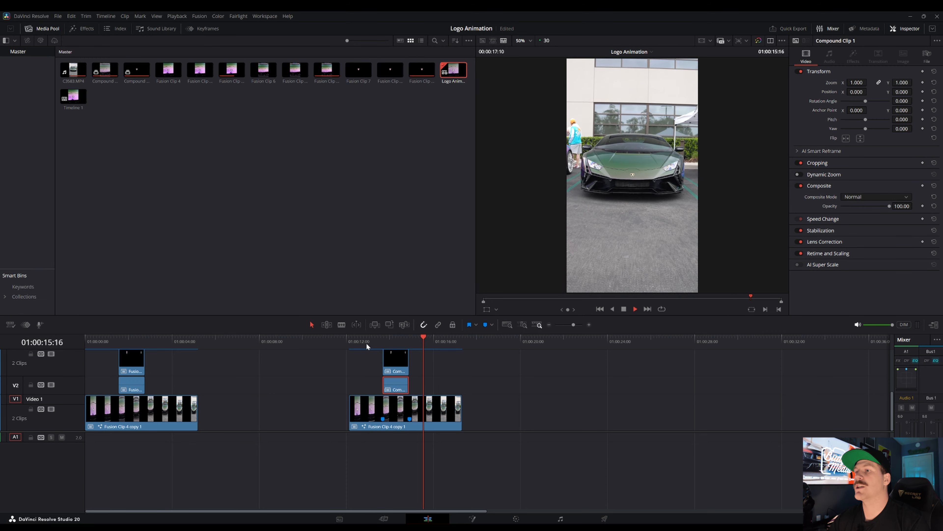
click(368, 343)
key(space)
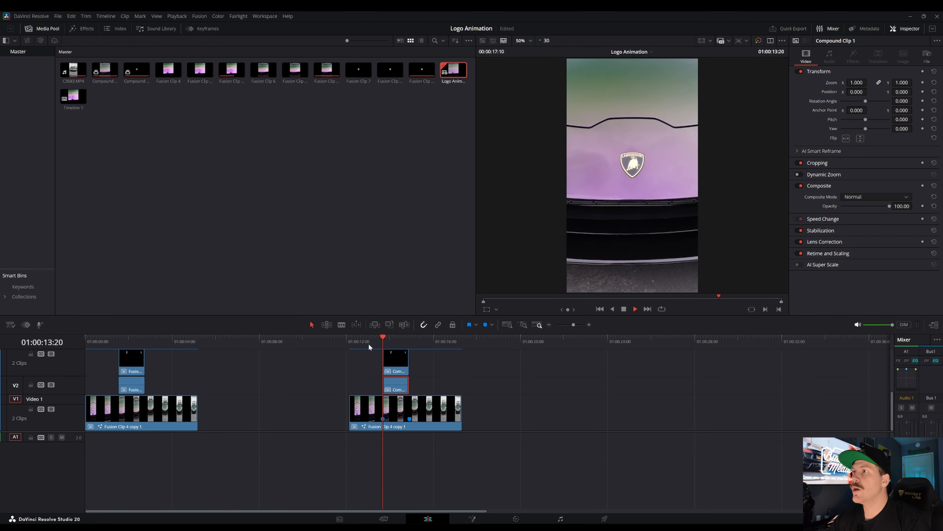
key(space)
click(393, 338)
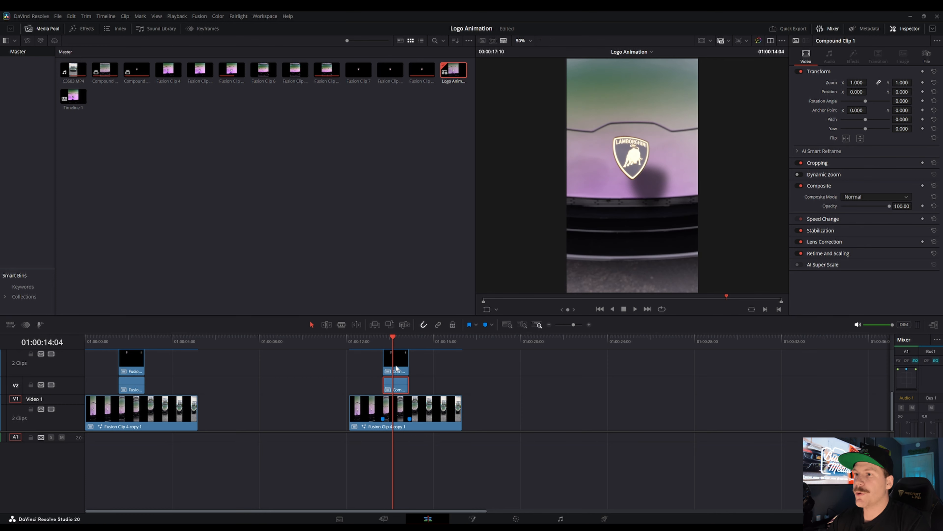
Step: Open the Video 3 logo clip in Fusion, set SoftGlow1's Threshold to 0.402, and keyframe its Gain at 0 on frame 0
click(396, 368)
click(473, 519)
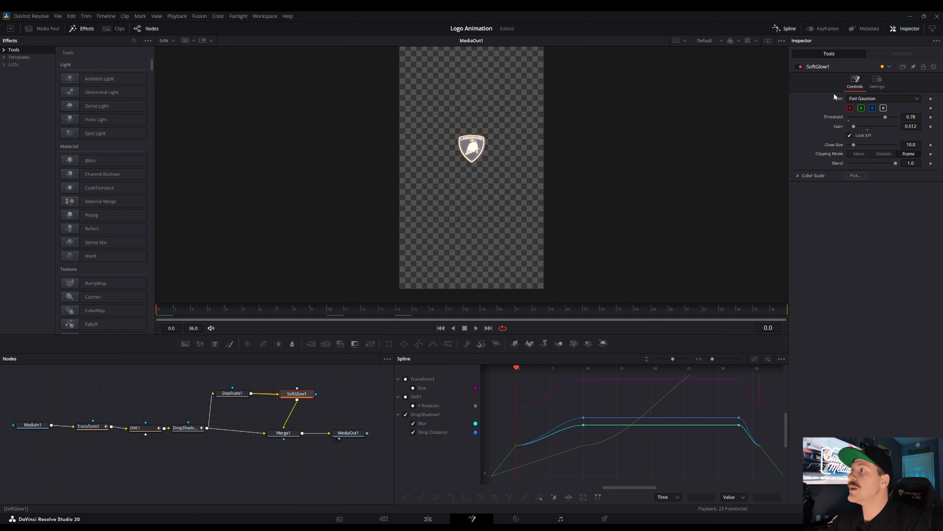
click(931, 127)
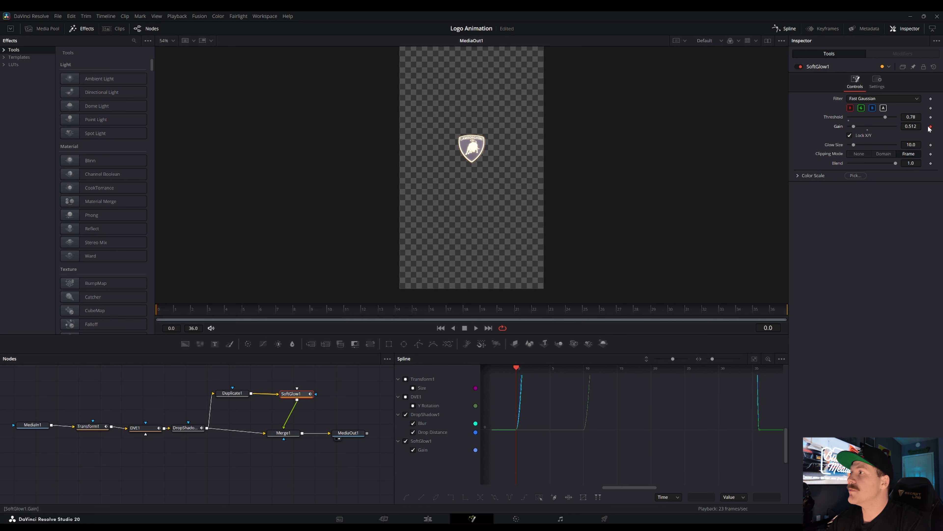
drag(888, 118, 828, 126)
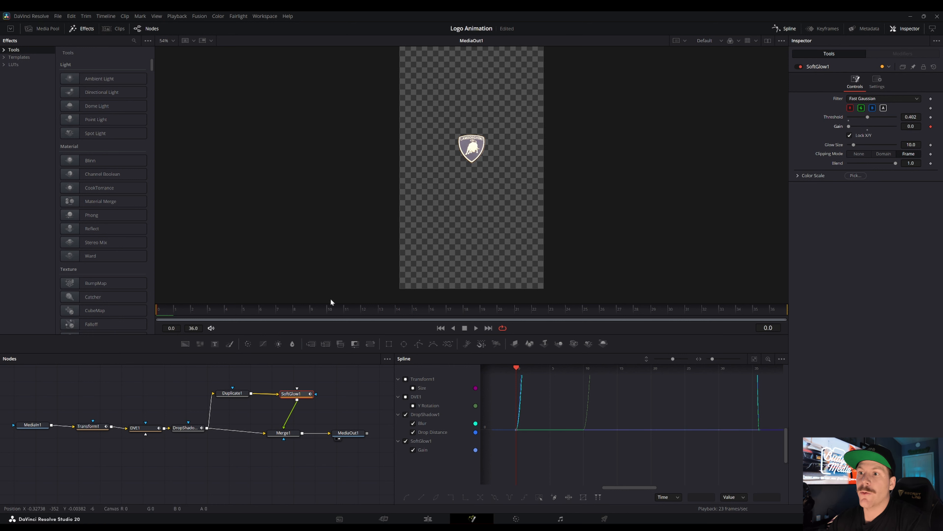
Step: Keyframe SoftGlow1's Gain at 0.866 on frame 10 and hold the same value with a keyframe on frame 33
click(328, 309)
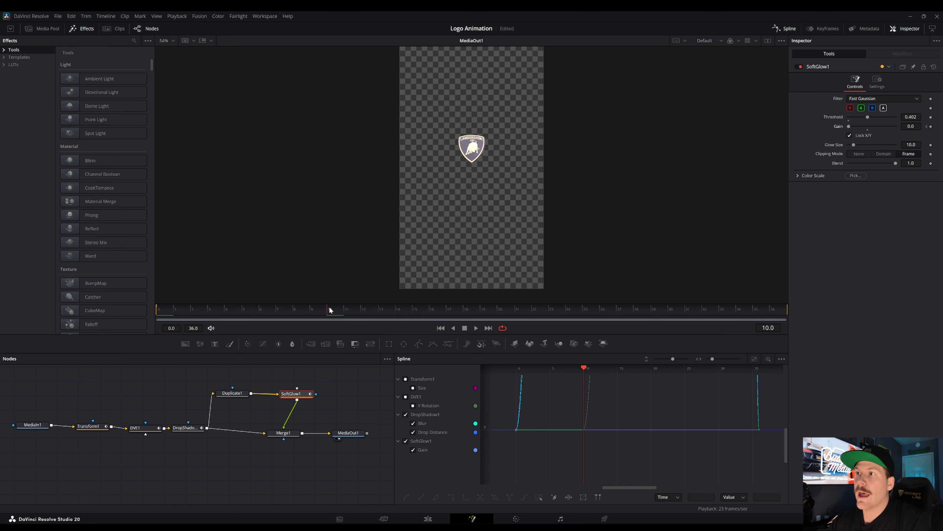
drag(849, 127, 856, 127)
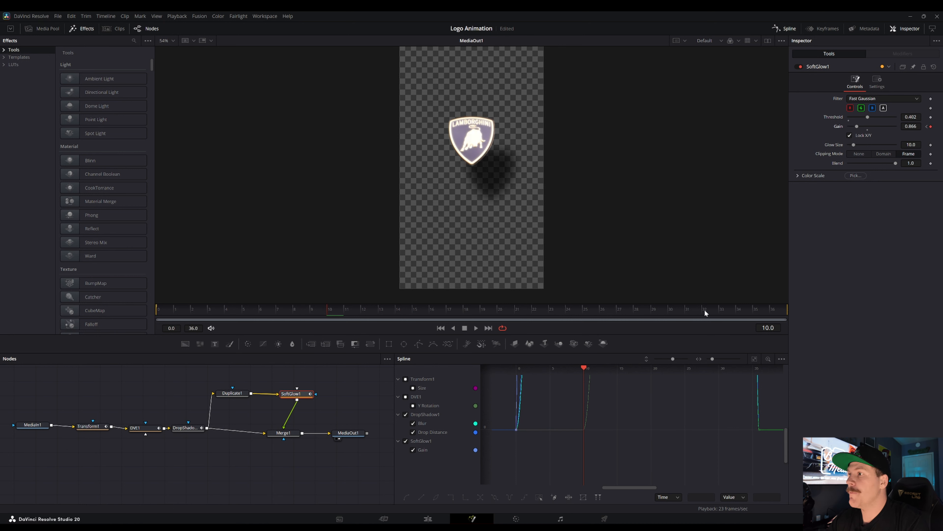
click(721, 310)
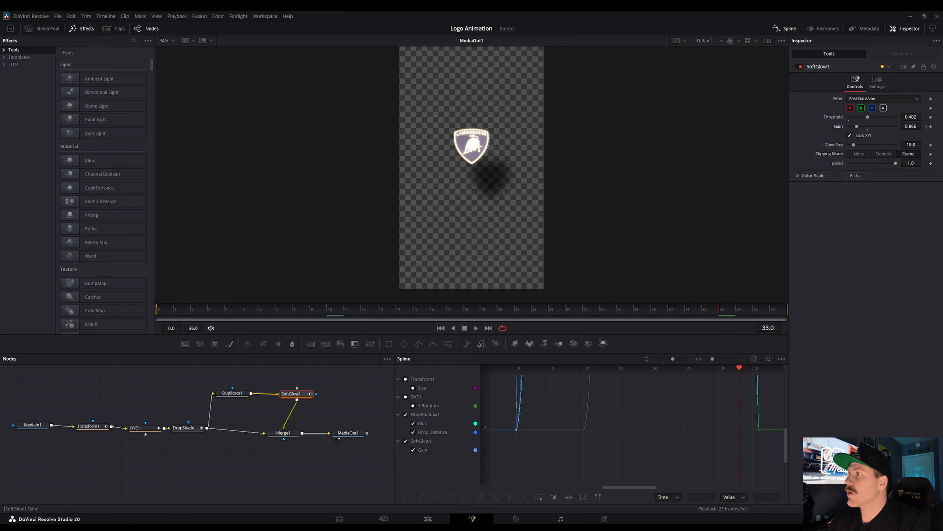
click(858, 126)
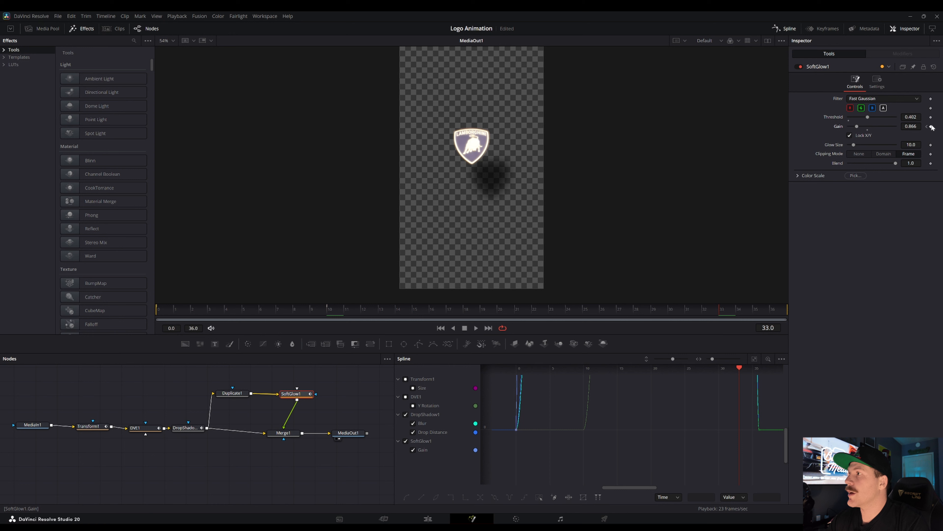
Step: Keyframe SoftGlow1's Gain at 0 on frame 36
click(332, 309)
drag(738, 309, 837, 309)
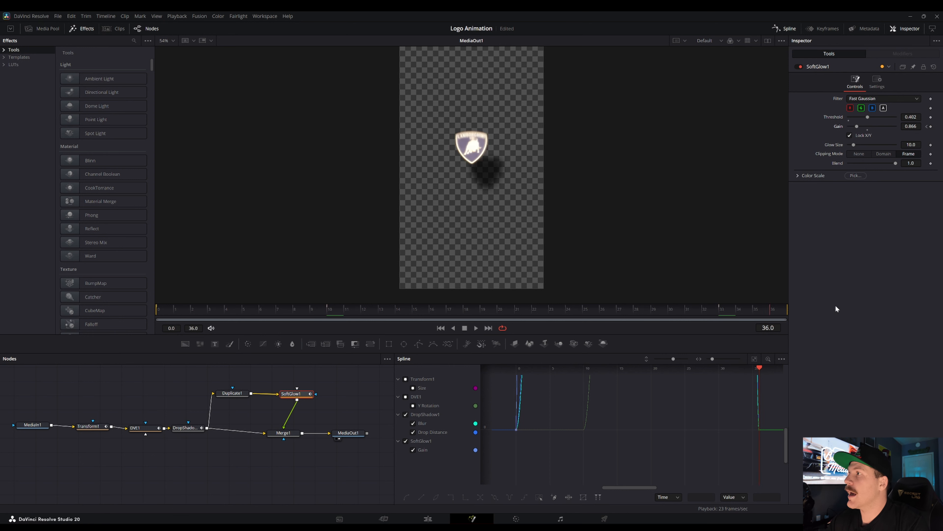
drag(855, 126, 692, 139)
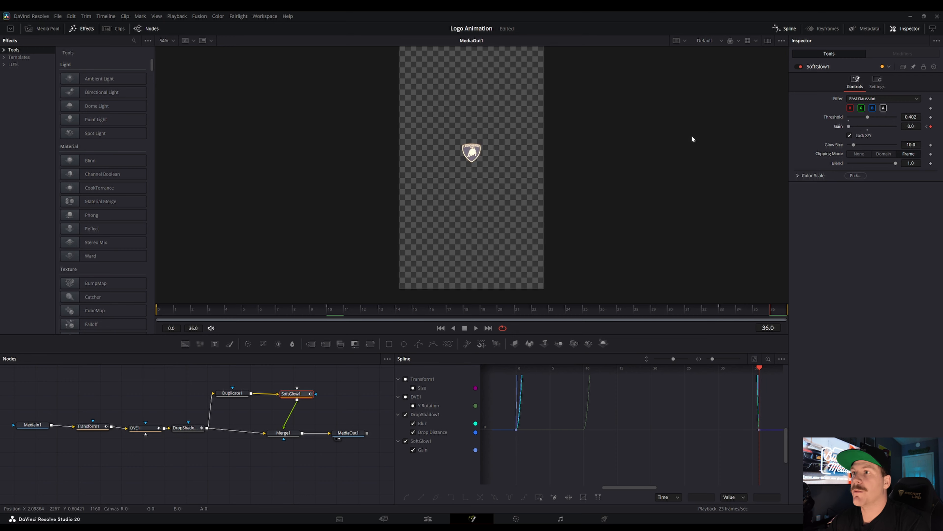
Step: Return to the Edit page and play back and scrub the logo animation to examine the animated glow
click(442, 519)
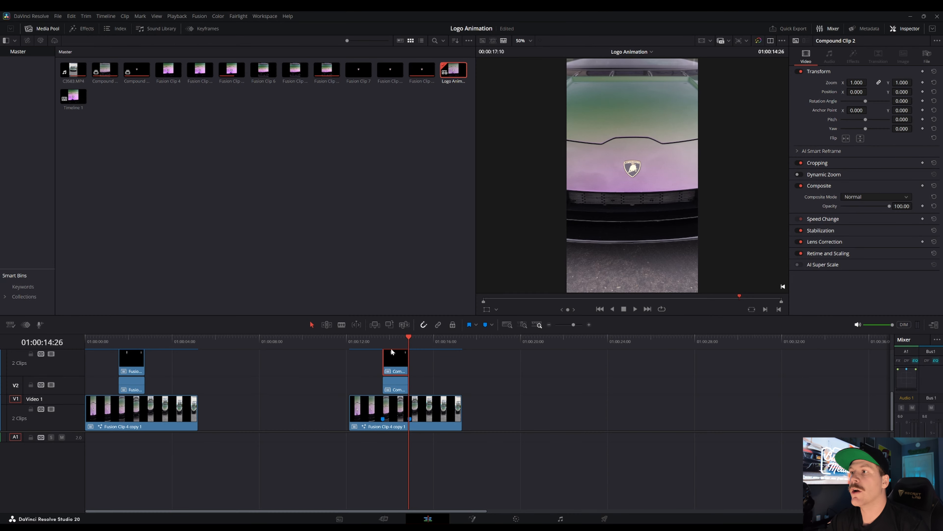
click(356, 340)
key(space)
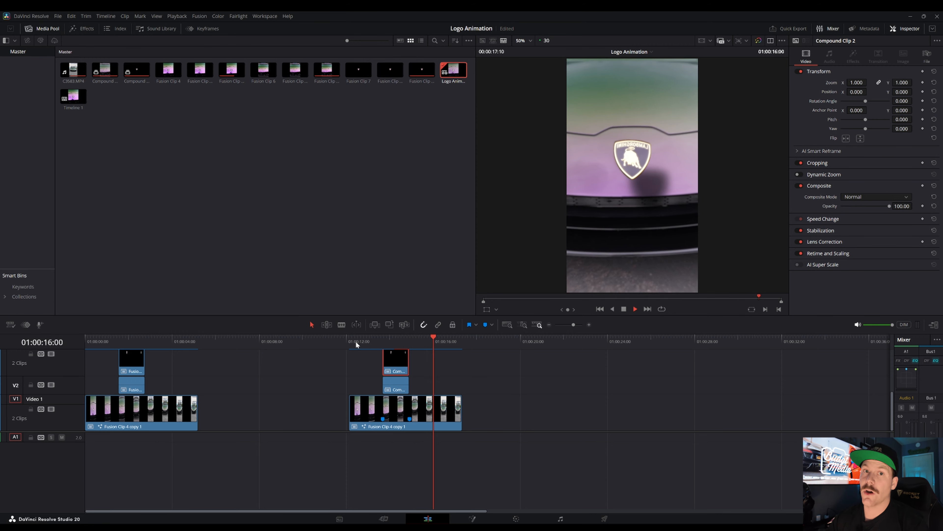
click(355, 340)
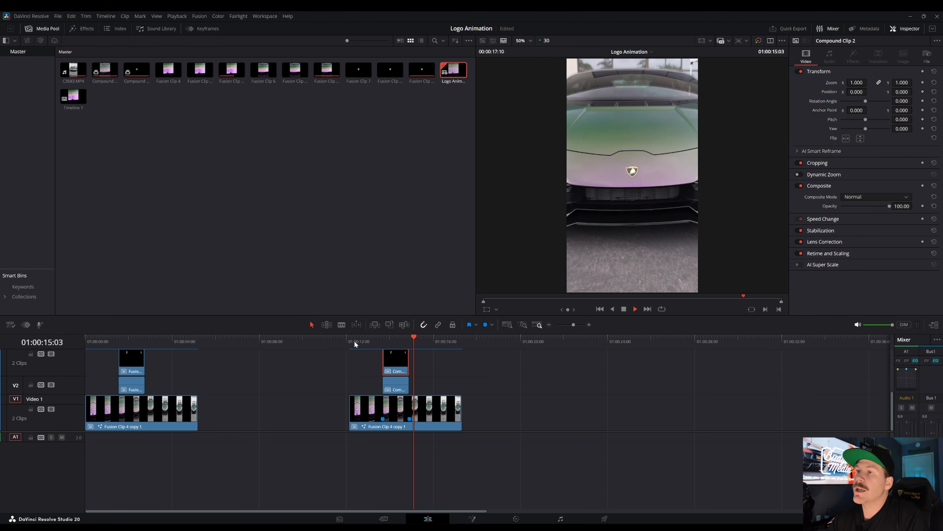
key(space)
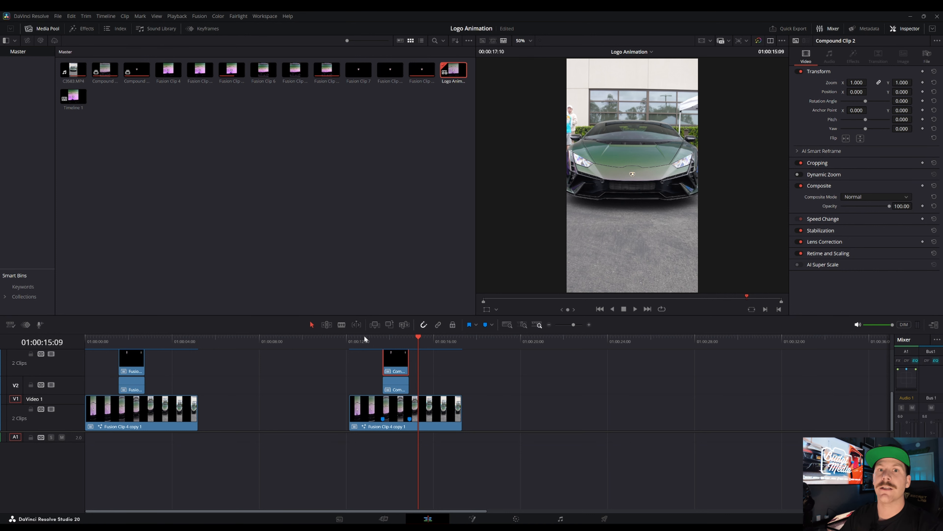
click(390, 337)
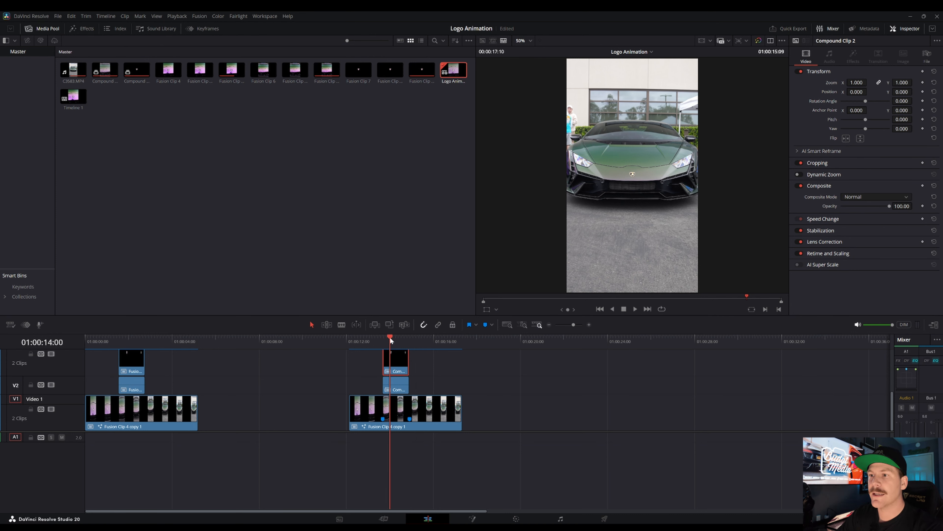
key(Up)
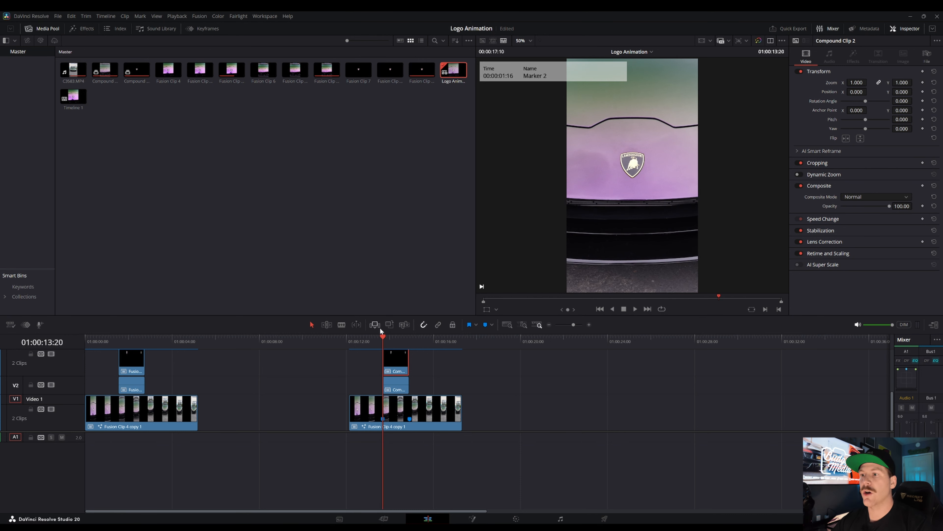
drag(381, 342, 395, 338)
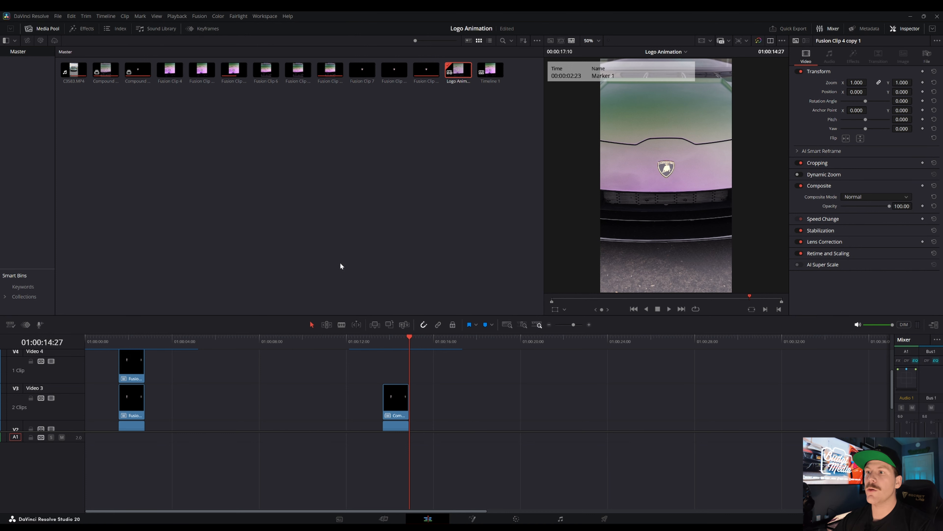
click(397, 341)
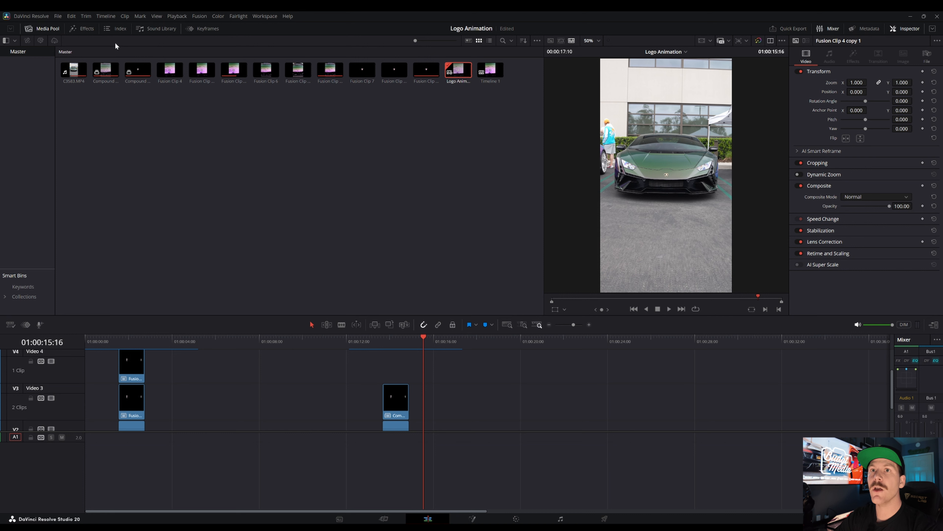
Step: Find the Adjustment Clip effect and place it on Video 3 after the logo clip
click(81, 29)
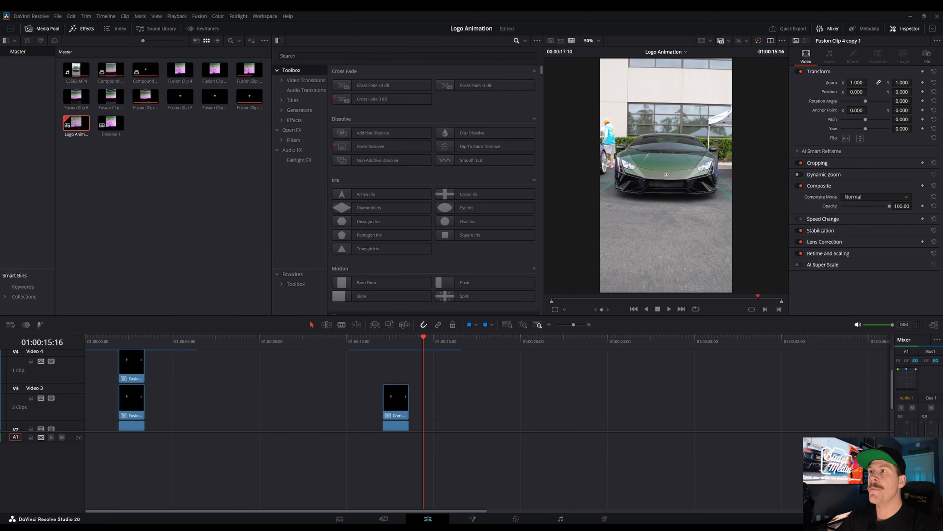
click(516, 40)
click(518, 41)
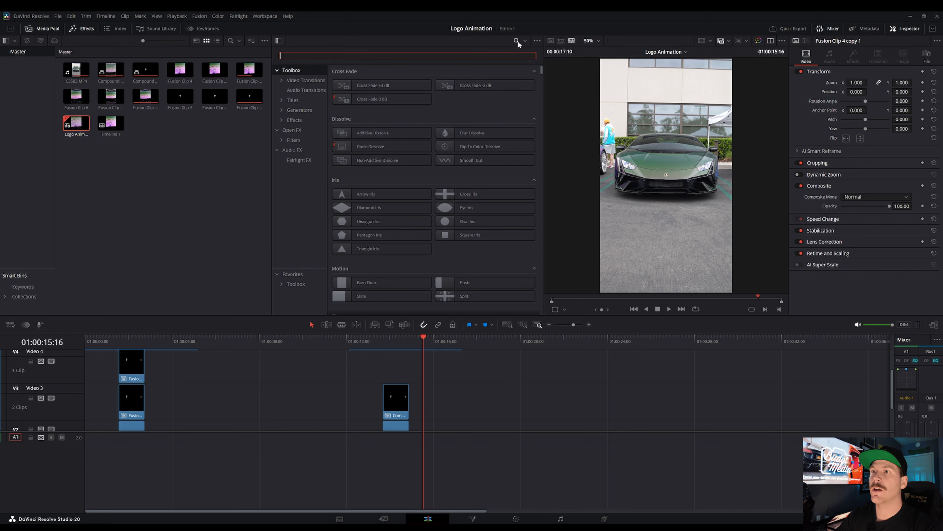
text(adj)
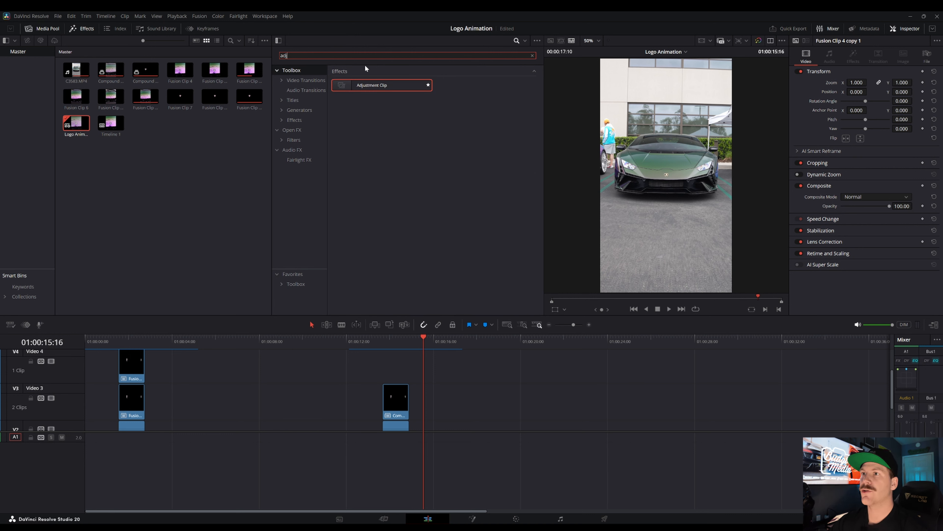
drag(368, 85, 447, 413)
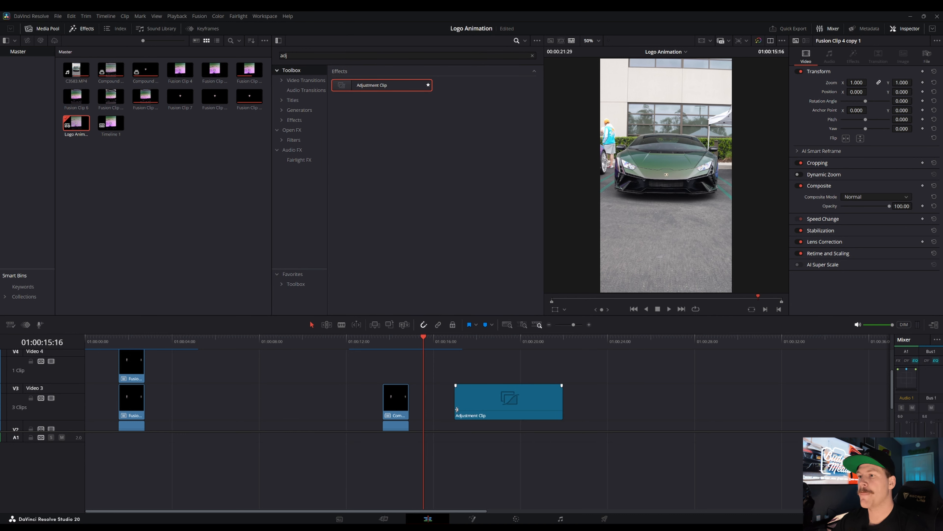
Step: Set the adjustment clip's duration to 15 frames and move it earlier, over the end portion of the car clip
click(477, 411)
right_click(483, 412)
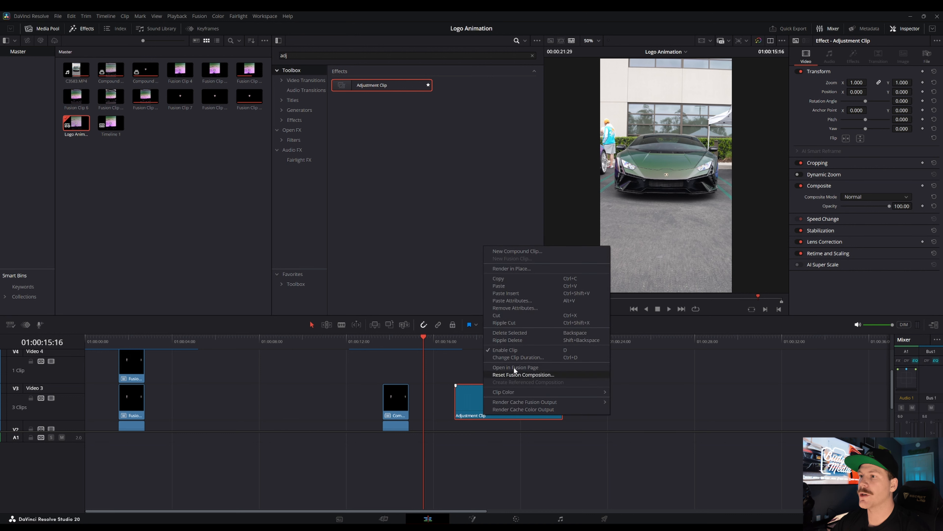
click(520, 357)
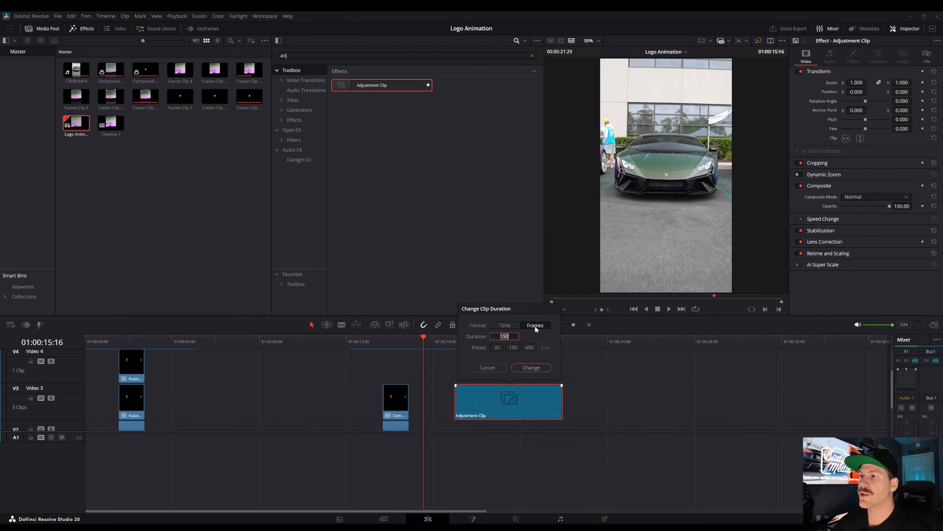
text(15)
key(Return)
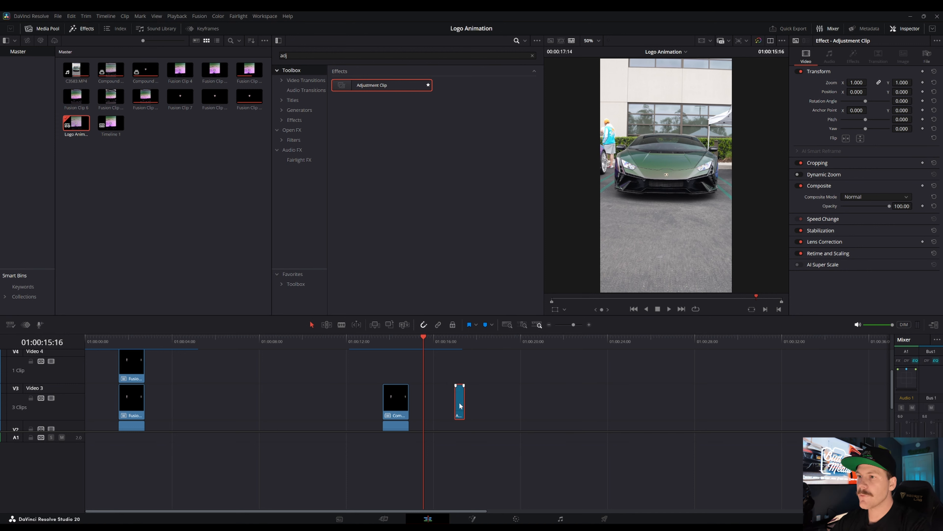
drag(460, 403, 447, 403)
Step: Open the adjustment clip in Fusion and add a Camera Shake node between MediaIn1 and MediaOut1
click(446, 343)
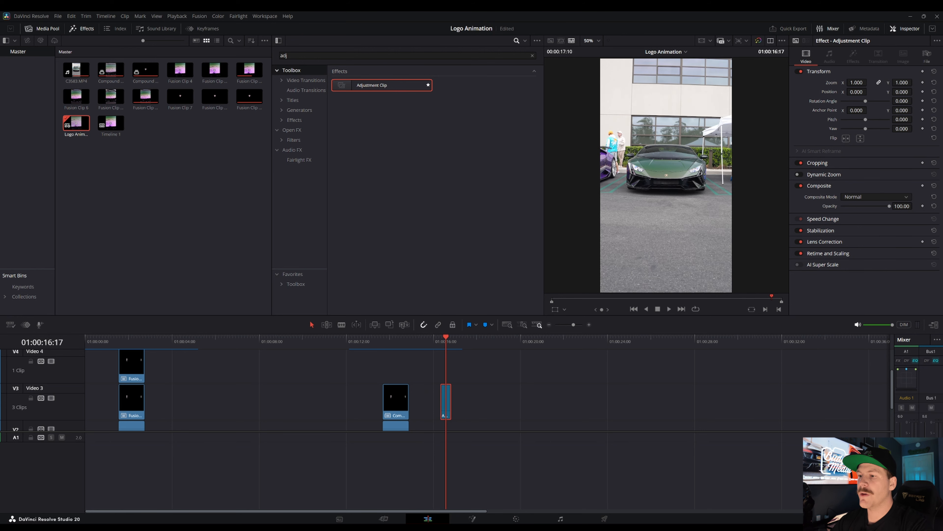
click(474, 518)
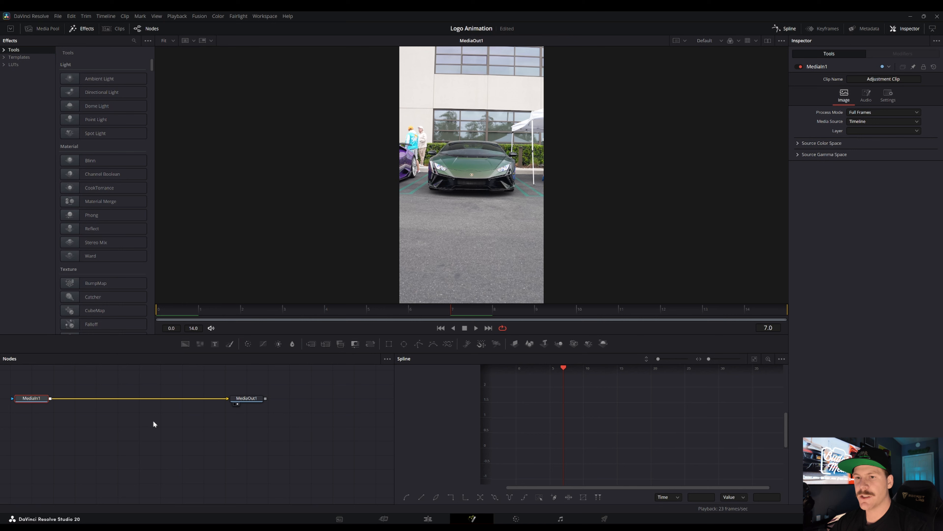
key(shift+space)
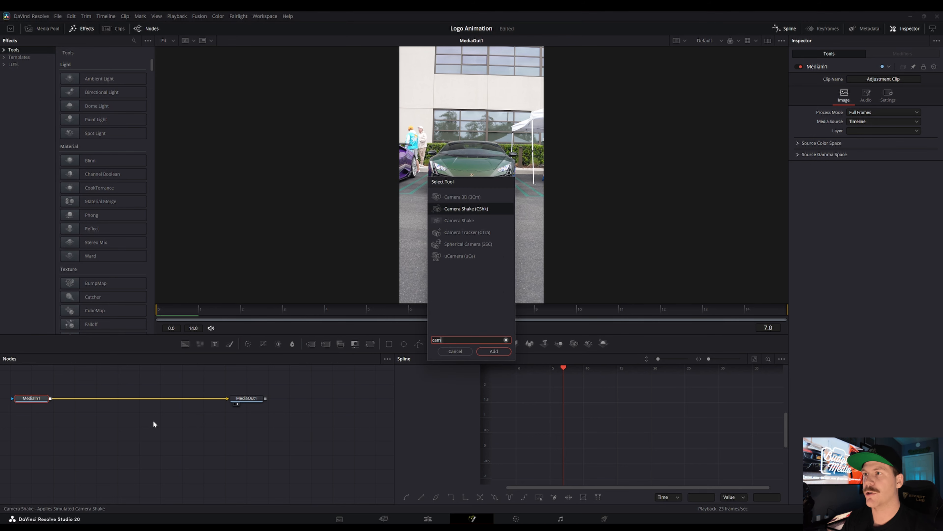
key(Return)
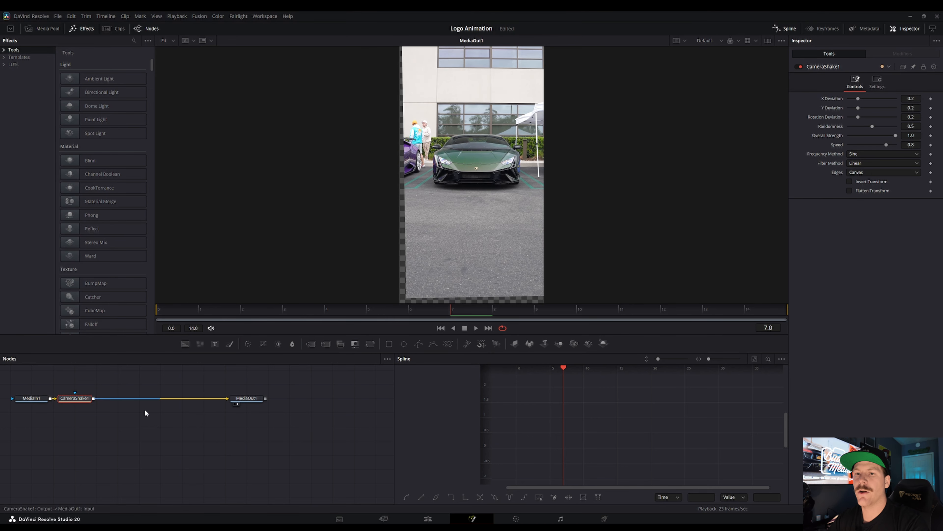
drag(75, 401, 105, 402)
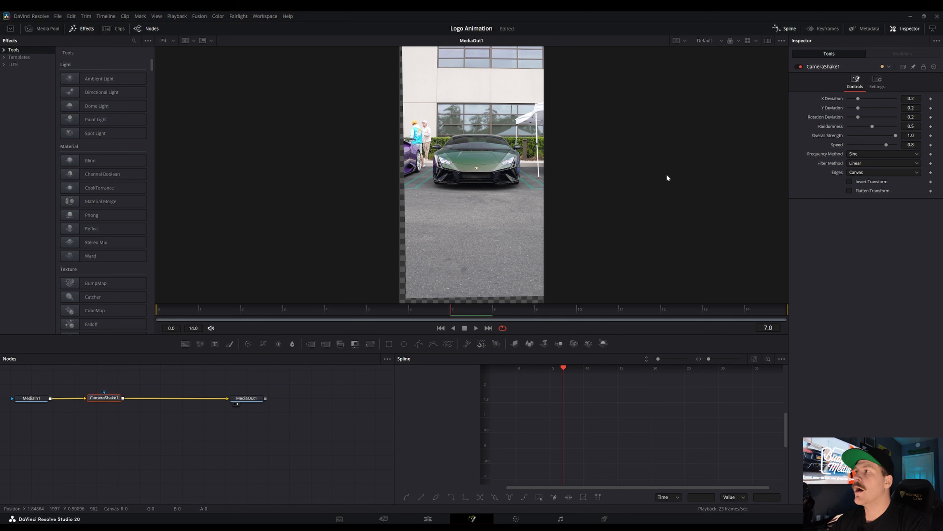
click(931, 99)
click(931, 108)
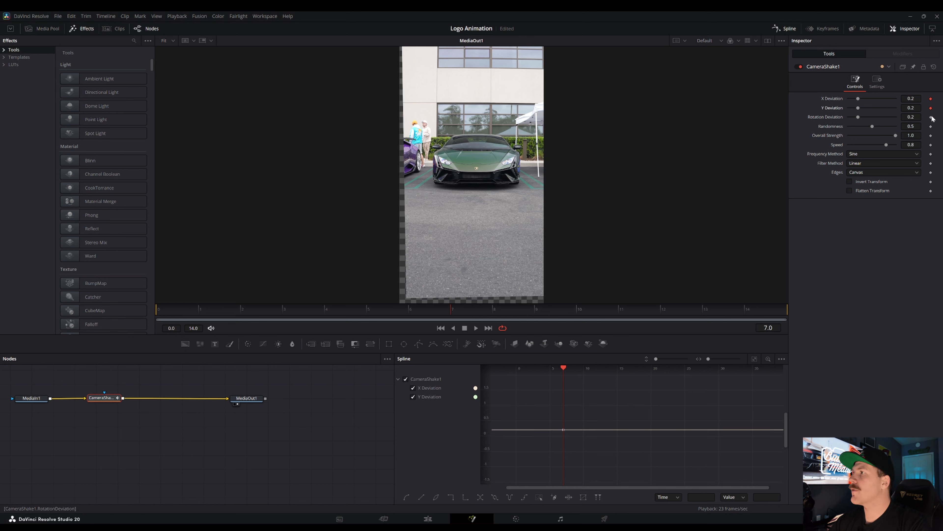
click(931, 117)
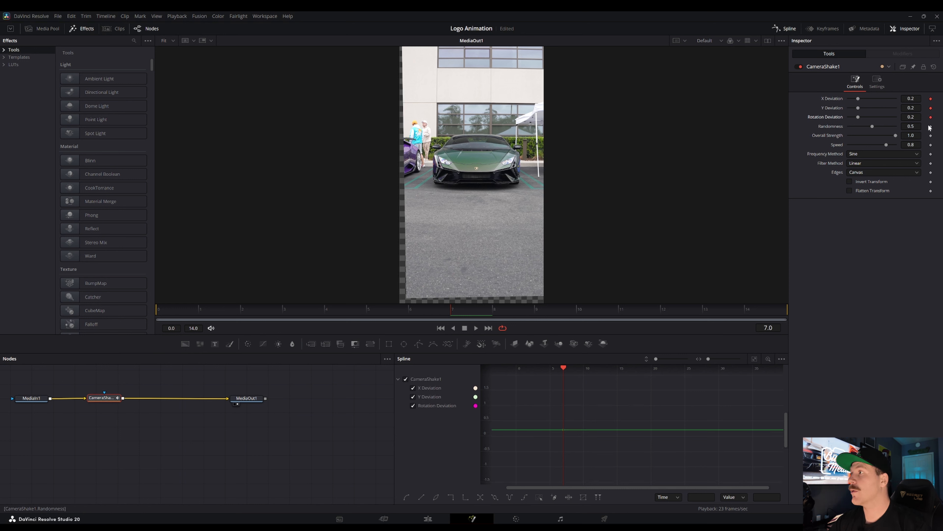
key(ctrl+z)
key(ctrl+z)
key(ctrl+z)
Step: Keyframe CameraShake1's X Deviation, Y Deviation, Rotation Deviation and Randomness on frame 0, and move on to frame 14
drag(207, 308, 143, 304)
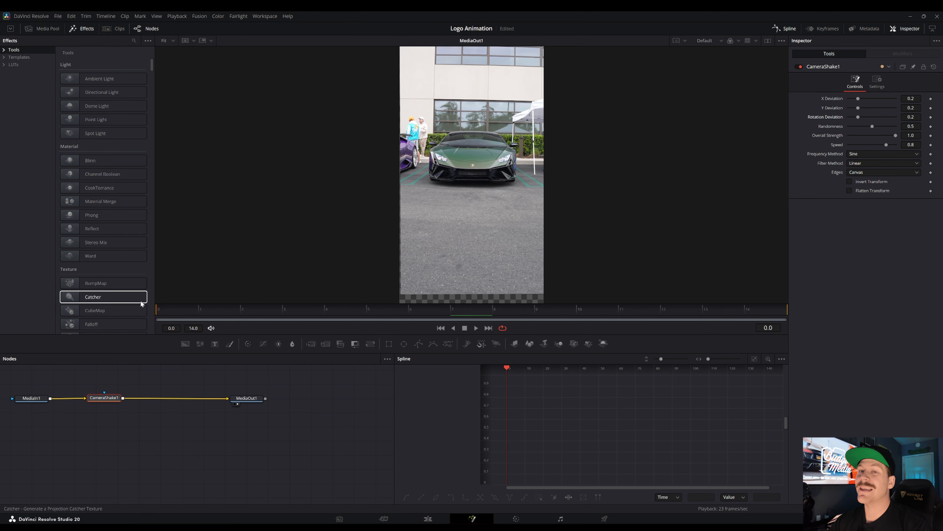
click(931, 99)
click(931, 107)
click(931, 117)
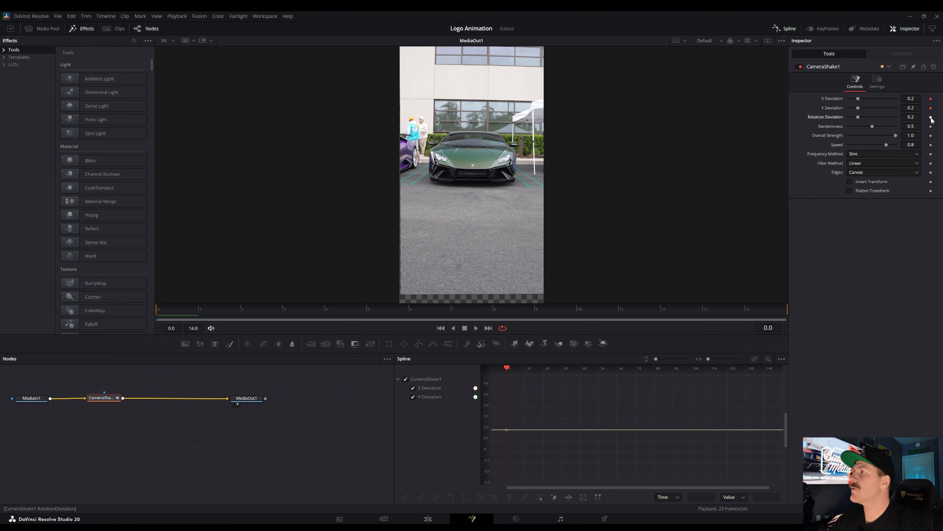
click(931, 126)
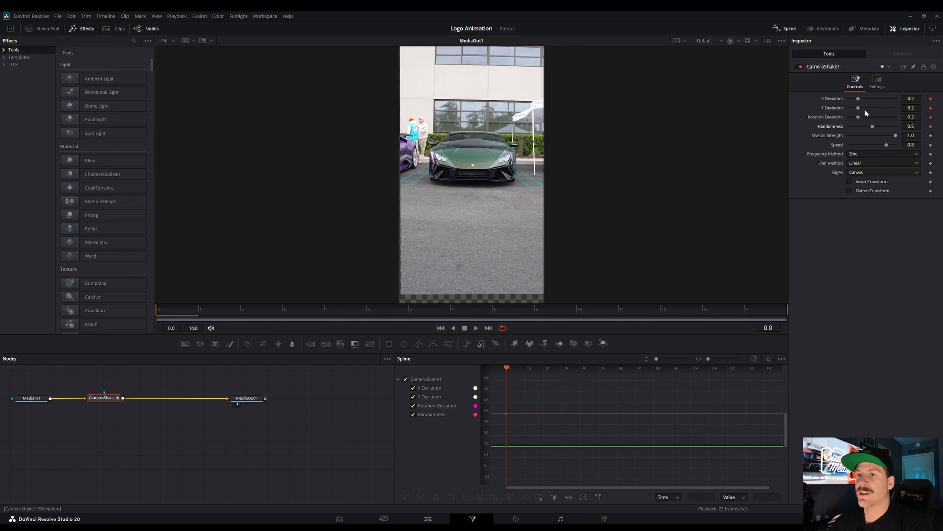
drag(218, 313, 820, 320)
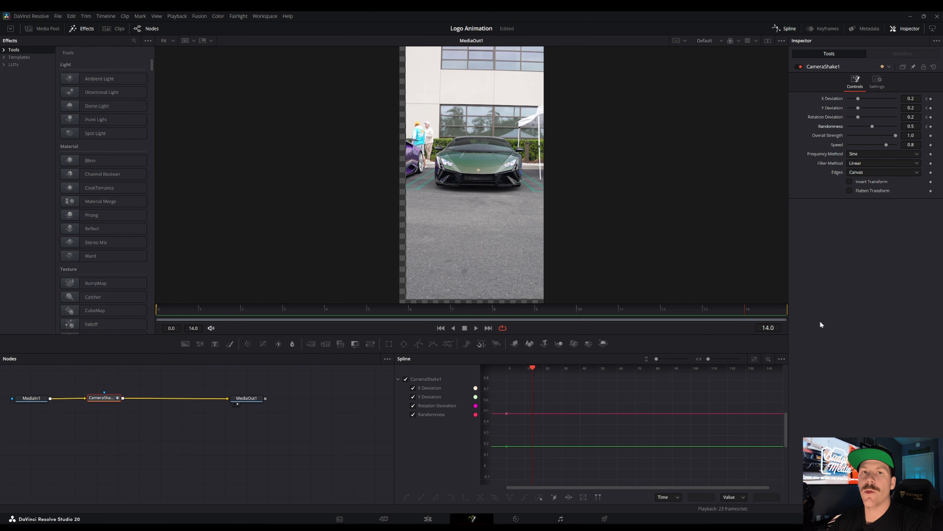
Step: Keyframe CameraShake1's X Deviation, Y Deviation, Rotation Deviation and Randomness on frame 14, all with the value 0
click(931, 98)
click(931, 108)
click(931, 117)
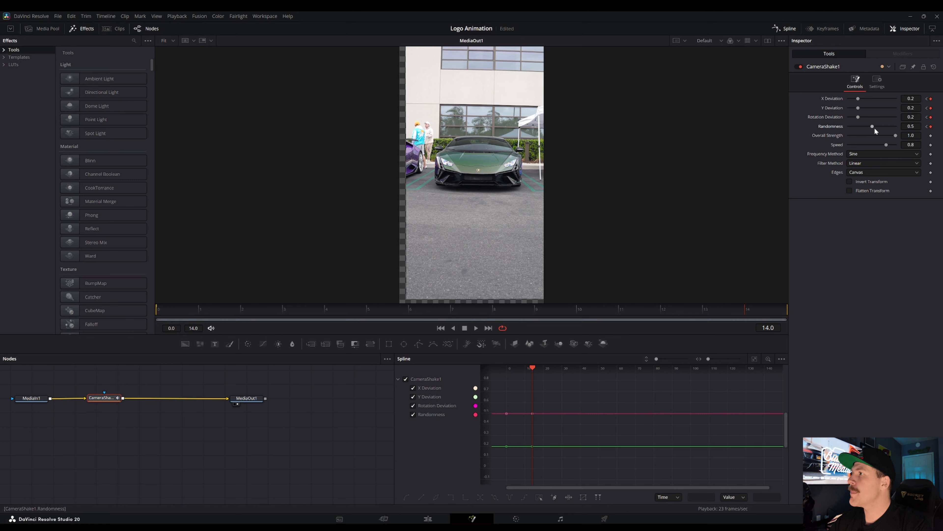
drag(872, 126, 708, 109)
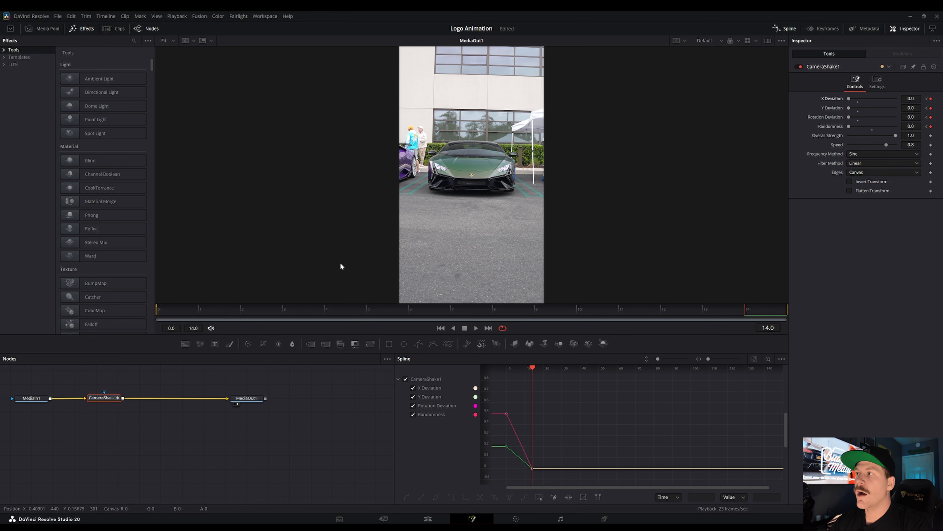
Step: Enable Motion Blur for CameraShake1, keeping the default quality of 2, and return to its shake controls
click(876, 79)
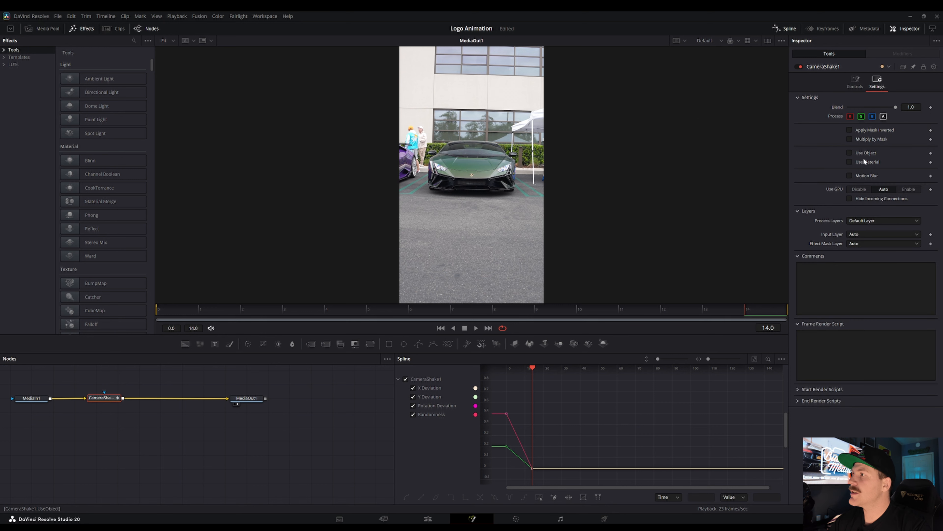
click(850, 175)
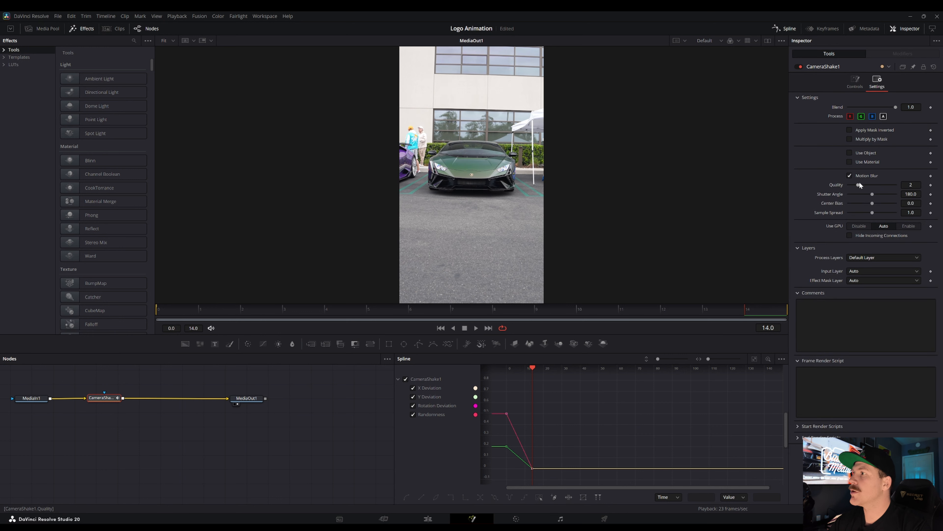
click(855, 81)
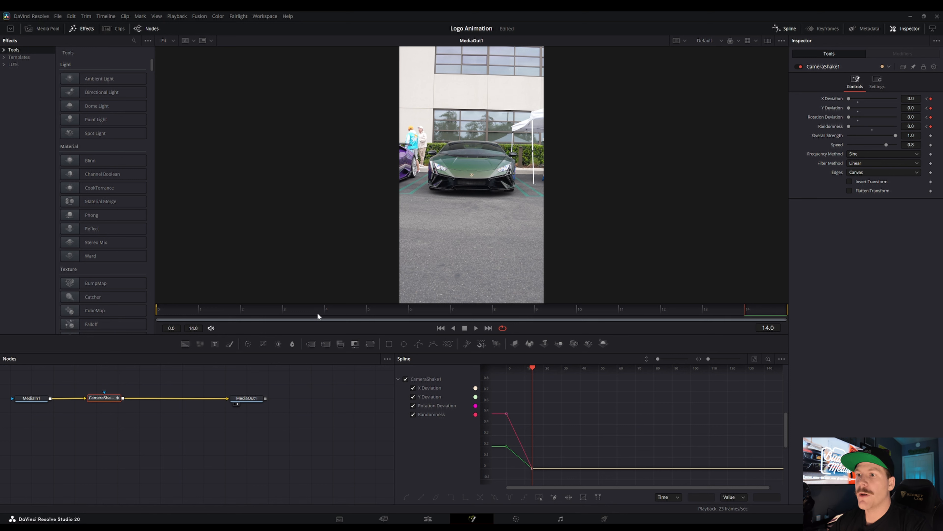
Step: Check the shake along the frame range and set CameraShake1's Edges to Mirror to fill the exposed borders
drag(314, 311, 480, 300)
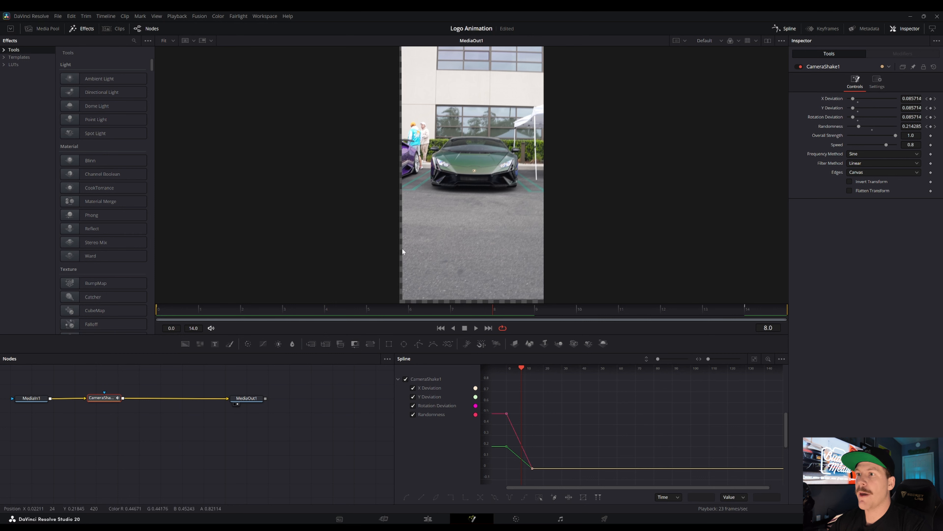
drag(426, 310, 212, 311)
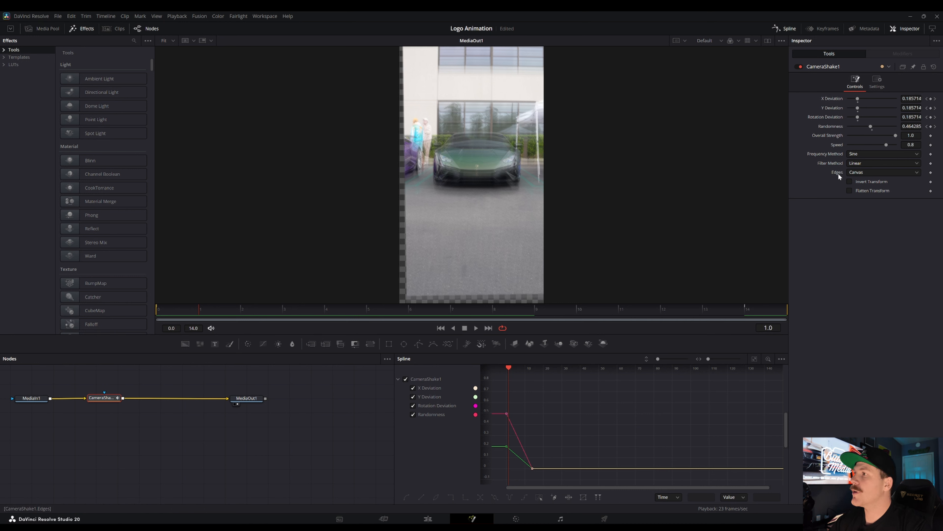
click(854, 172)
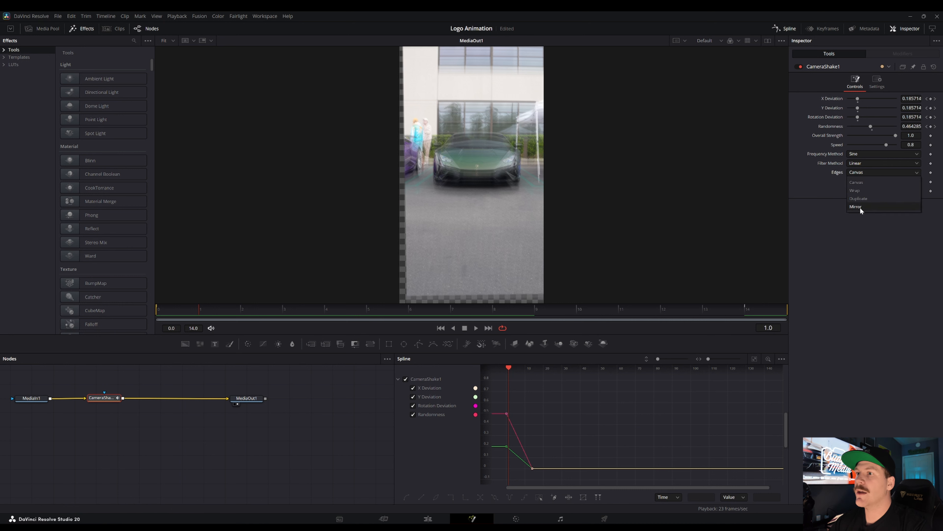
click(860, 207)
drag(211, 316, 162, 314)
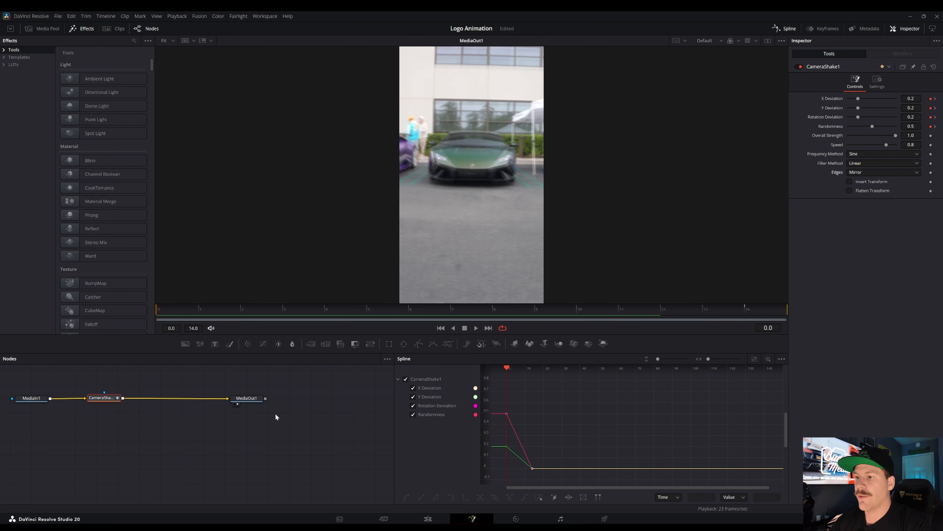
Step: Return to the Edit page and move the adjustment clip to Video 4, starting where the logo clip ends
click(428, 519)
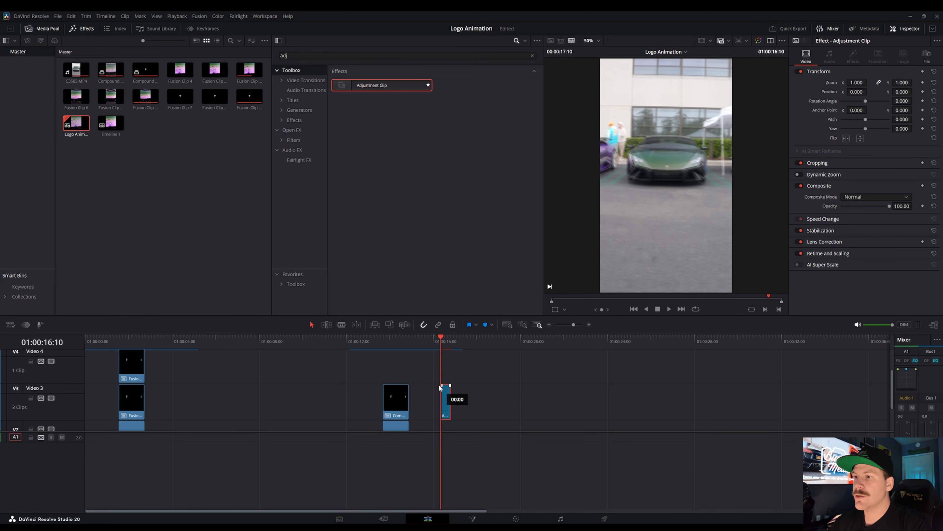
drag(440, 388, 419, 375)
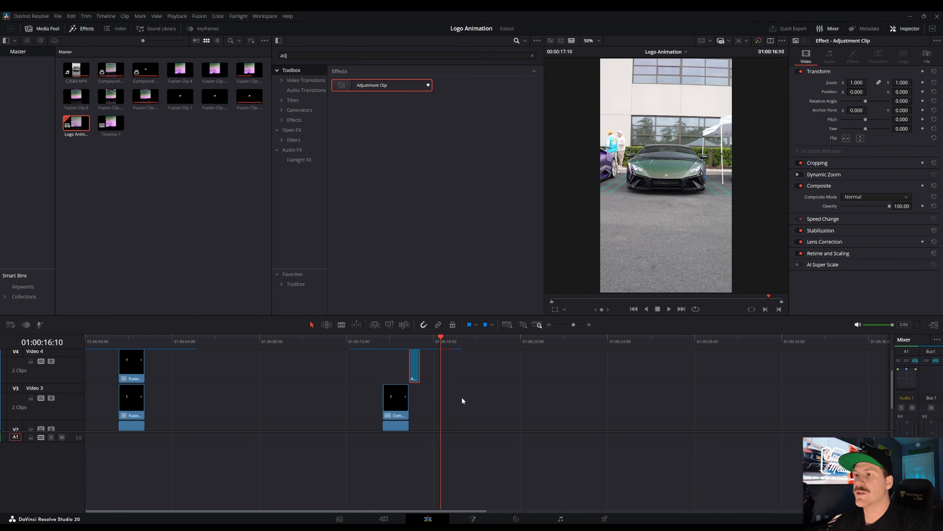
Step: Play the logo animation from before the logo clip and from the car clip's start to review the camera shake
click(409, 340)
drag(414, 338, 387, 338)
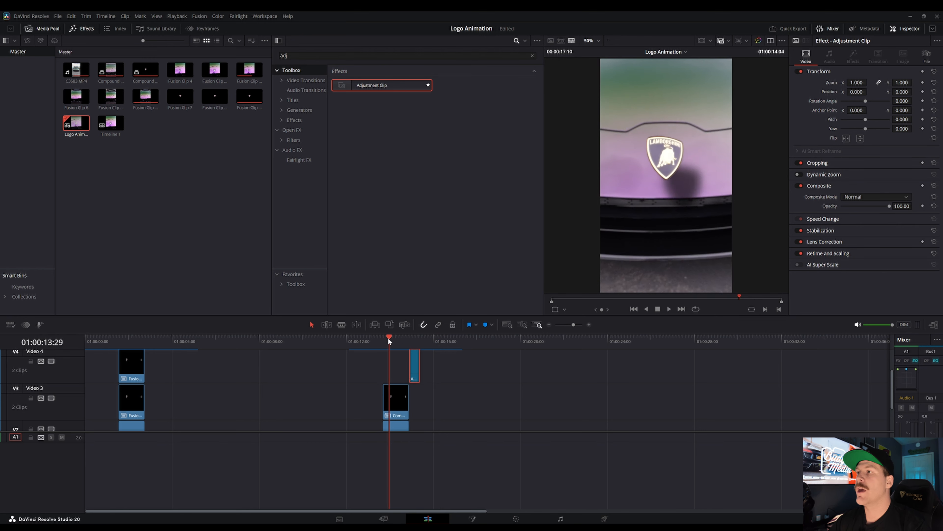
key(space)
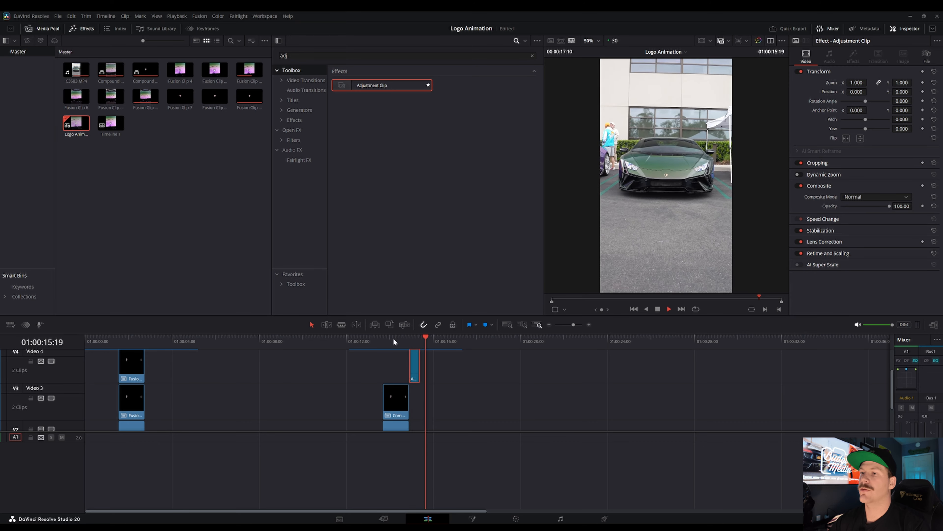
click(390, 337)
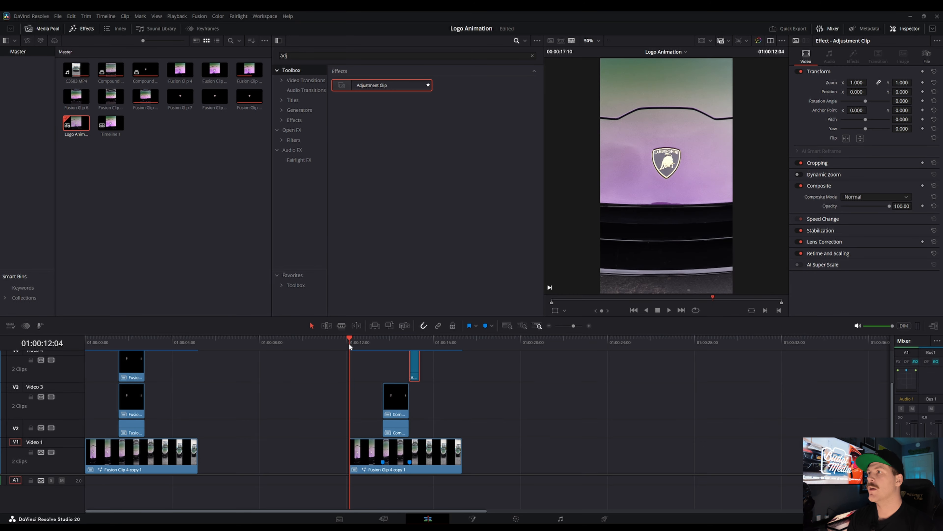
key(space)
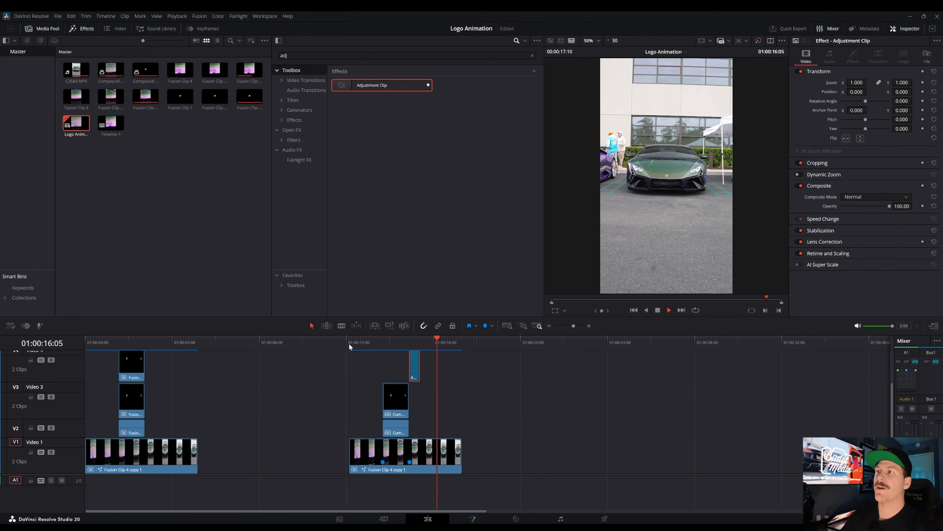
key(space)
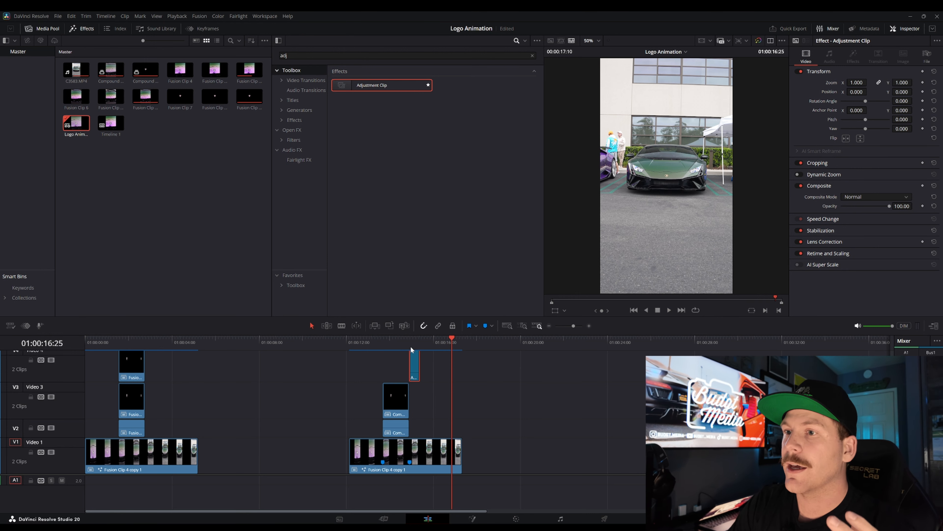
drag(386, 347, 414, 345)
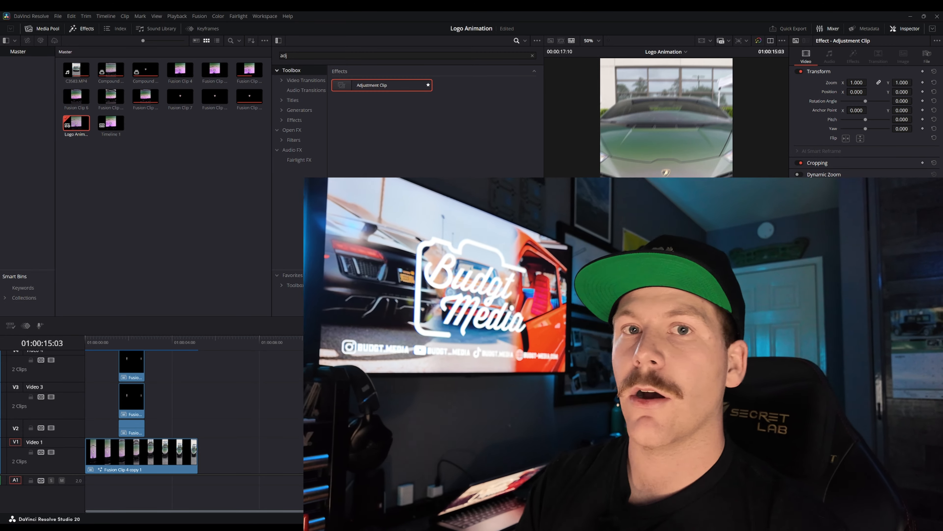